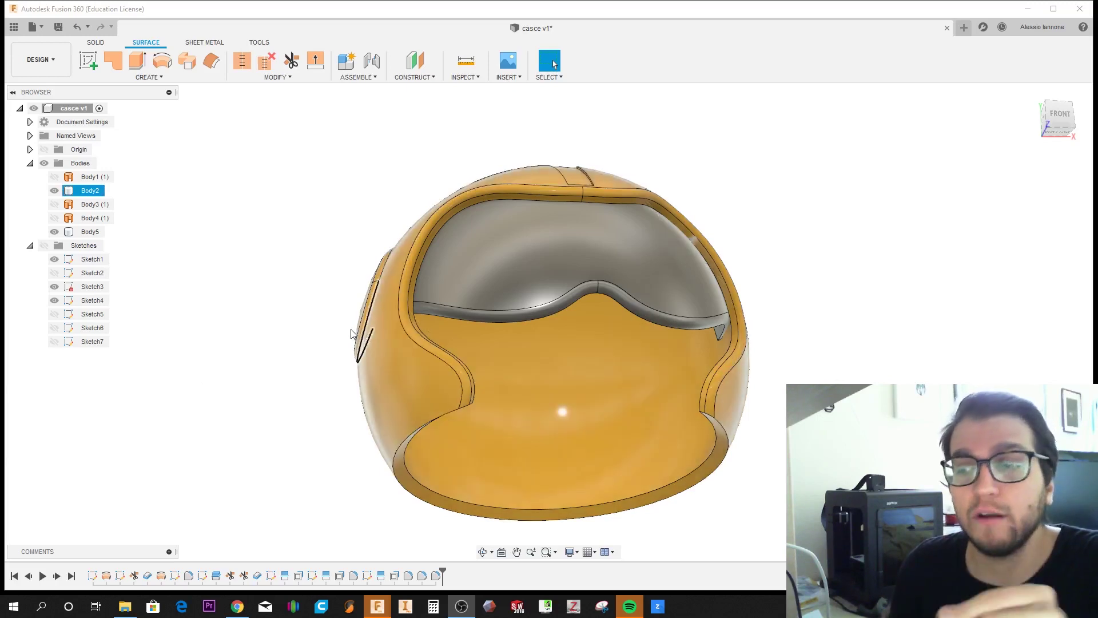
Step: Roll the helmet timeline back to the second feature and make Body1 visible
mouse_move(370, 352)
middle_mouse_down("shift")
mouse_move(358, 355)
mouse_move(362, 370)
middle_mouse_up("shift")
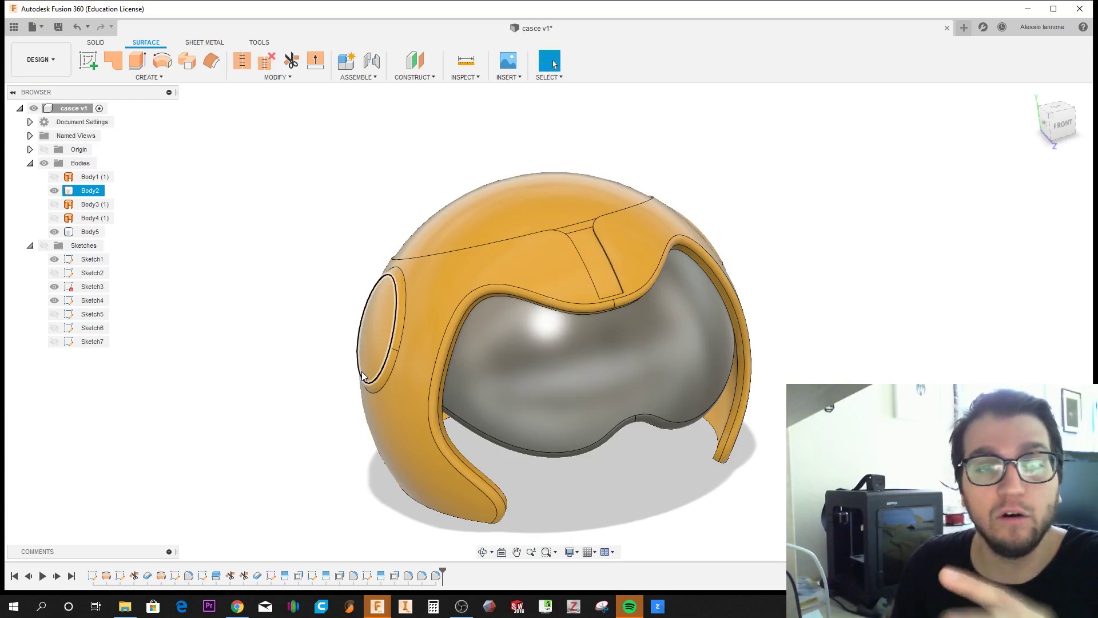
key("Escape")
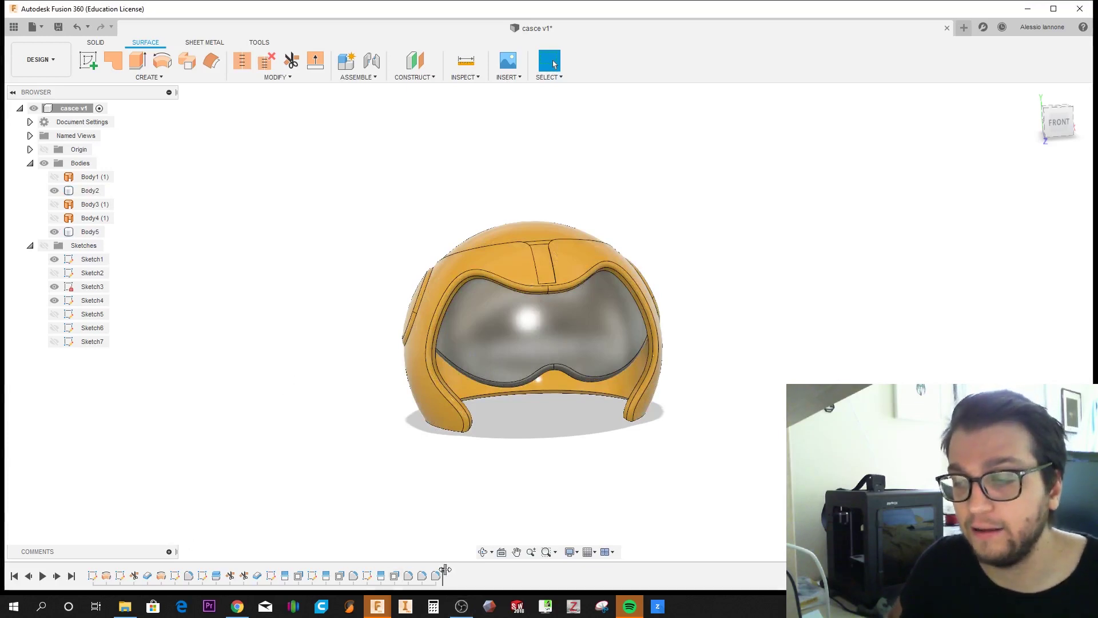
left_click_drag(445, 569, 113, 572)
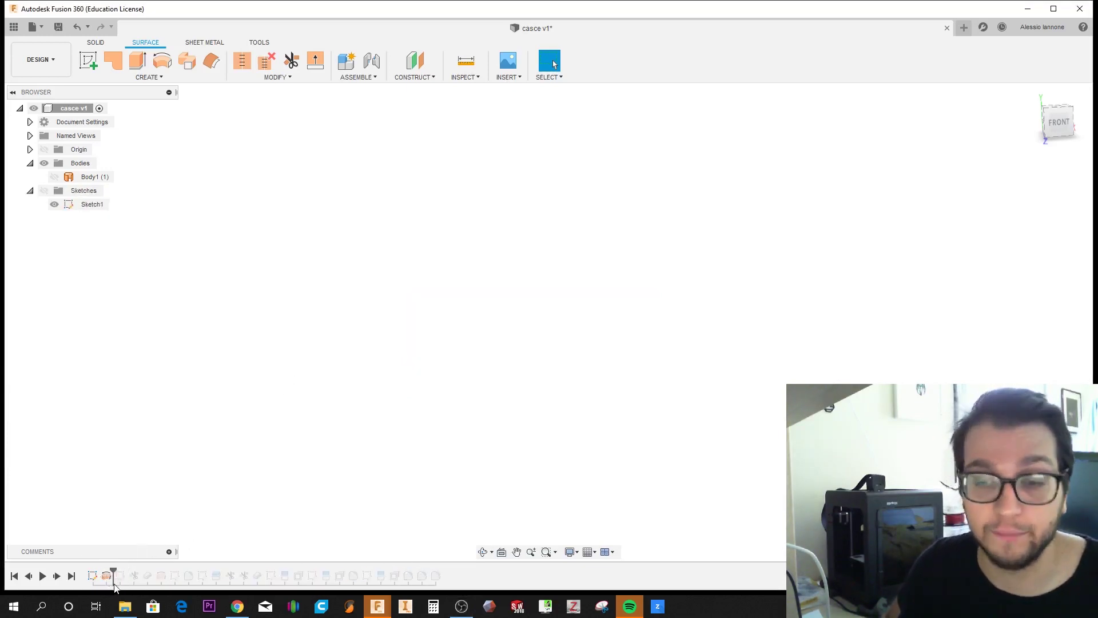
left_click(107, 578)
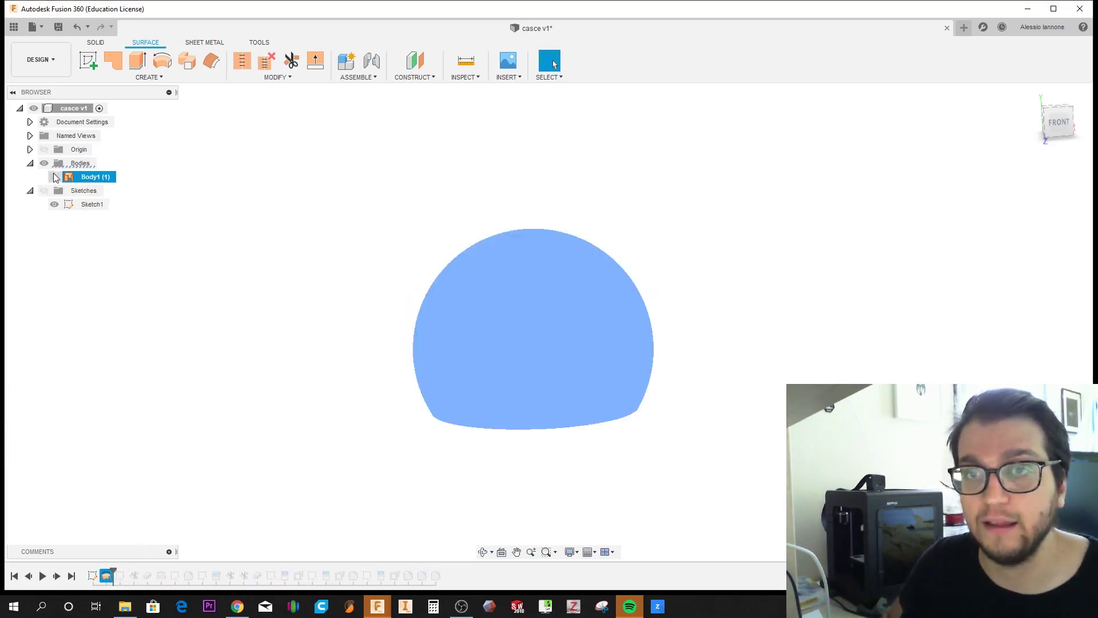
left_click(54, 177)
left_click(92, 576)
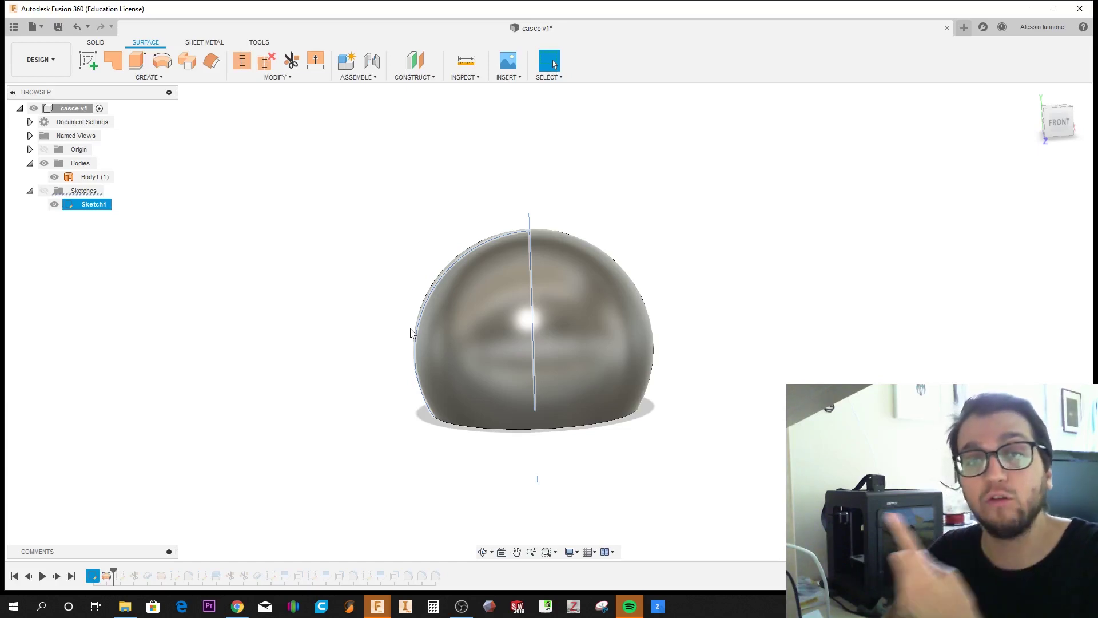
Step: Orbit to inspect the dome's hollow underside, then start a new blank design
mouse_move(387, 412)
middle_mouse_down("shift")
mouse_move(383, 358)
mouse_move(456, 390)
mouse_move(494, 359)
mouse_move(436, 409)
mouse_move(638, 422)
middle_mouse_up("shift")
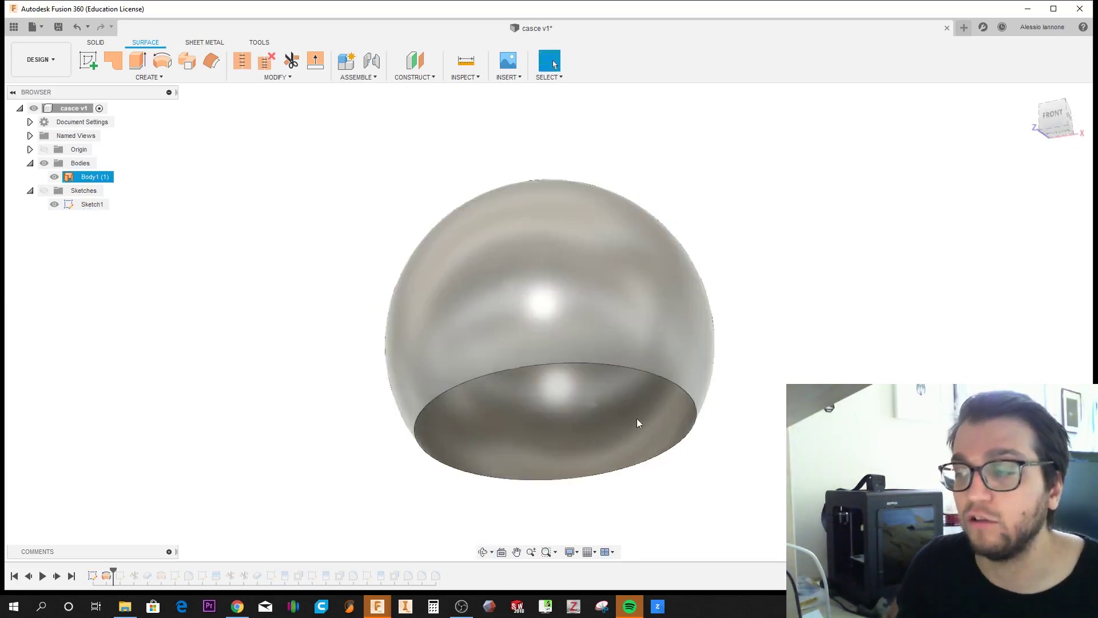
mouse_move(544, 412)
middle_mouse_down("shift")
mouse_move(490, 416)
mouse_move(522, 344)
middle_mouse_up("shift")
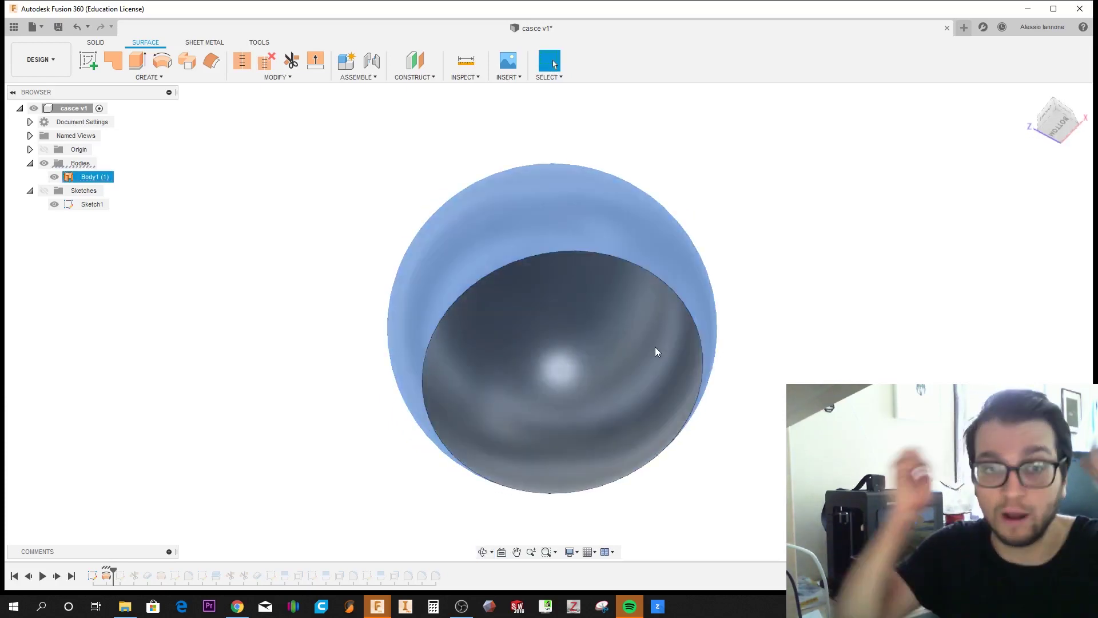
key("ctrl+n")
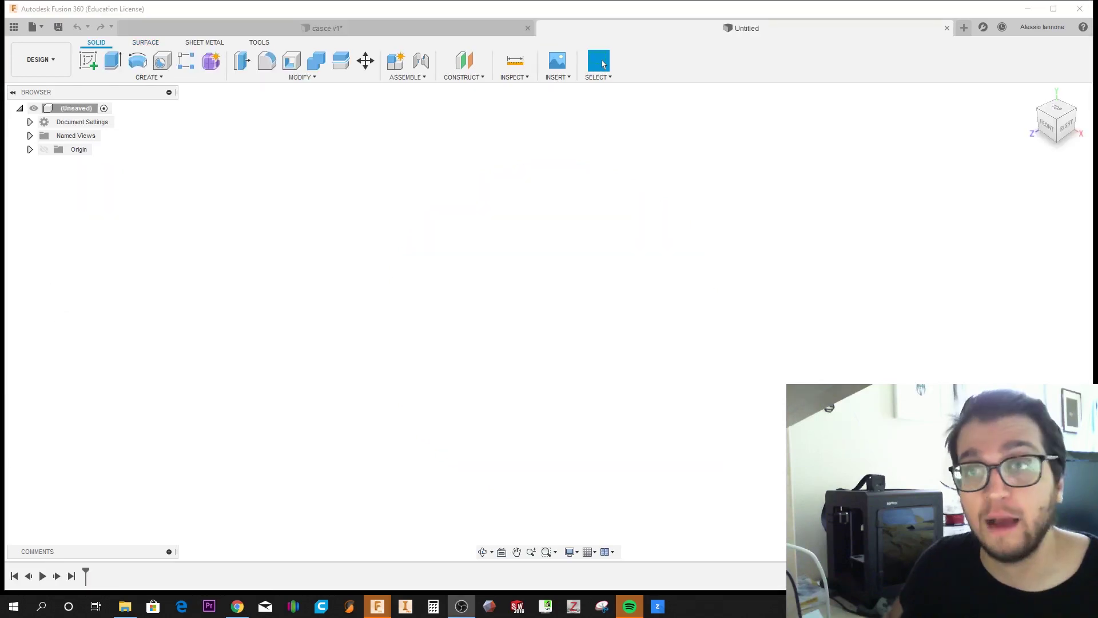
Step: Start a new sketch on the front XY plane
left_click(88, 61)
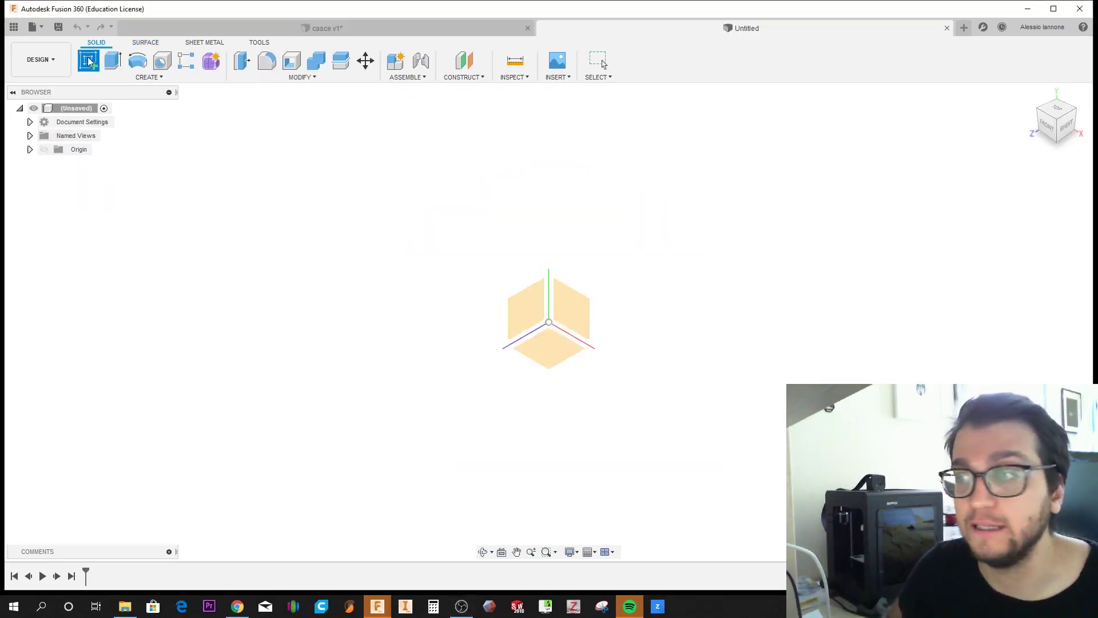
left_click(1048, 131)
left_click(600, 281)
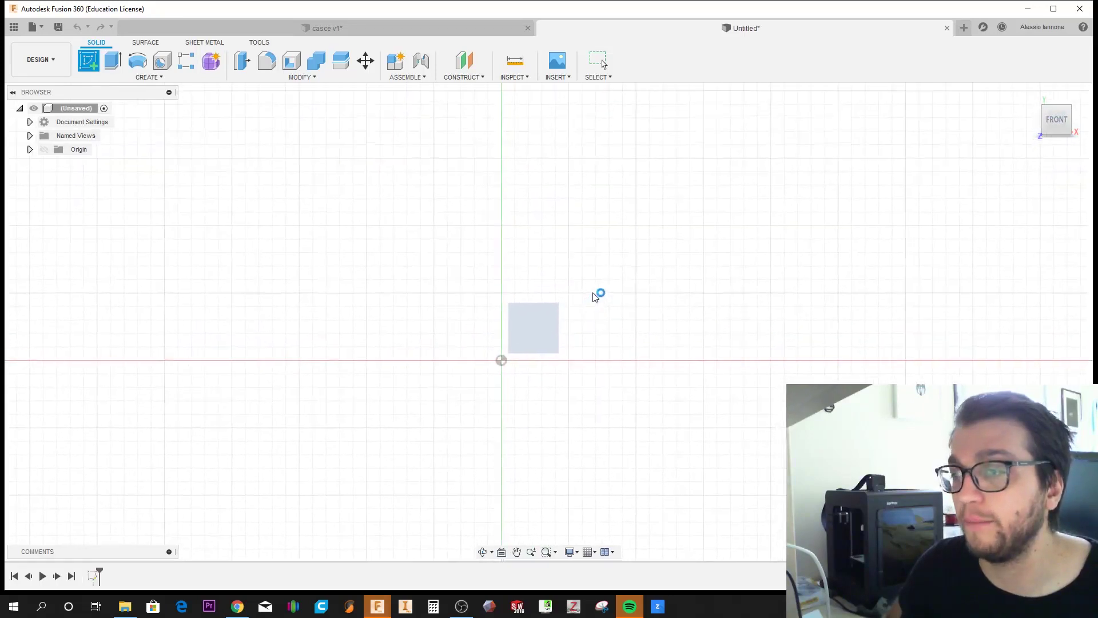
Step: Draw a centre-diameter circle centred at the origin
left_click(138, 59)
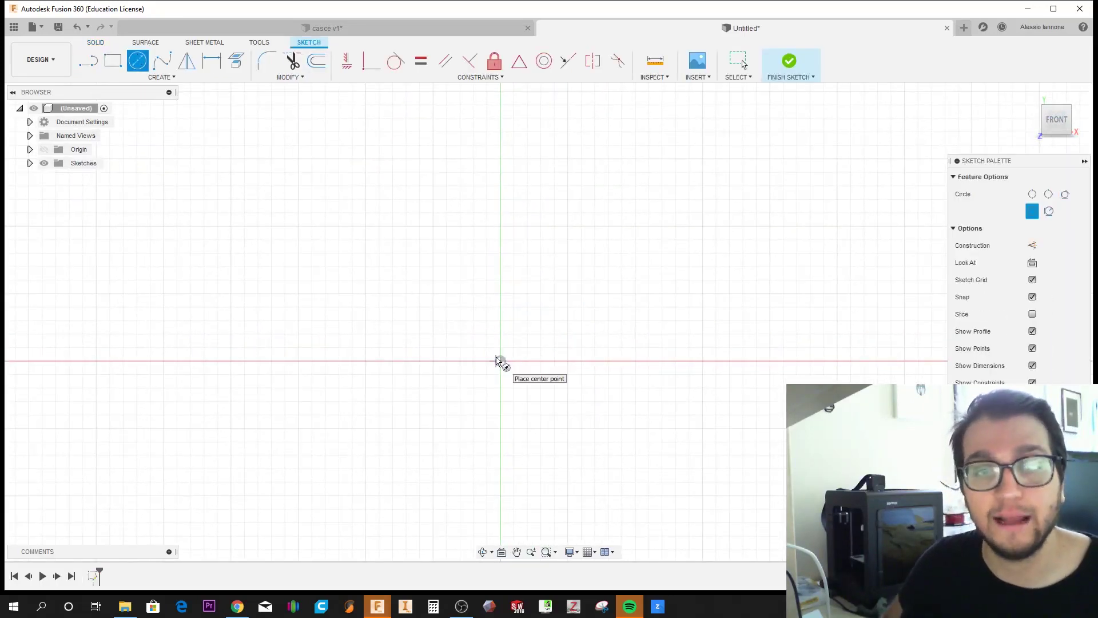
left_click(498, 361)
key("Escape")
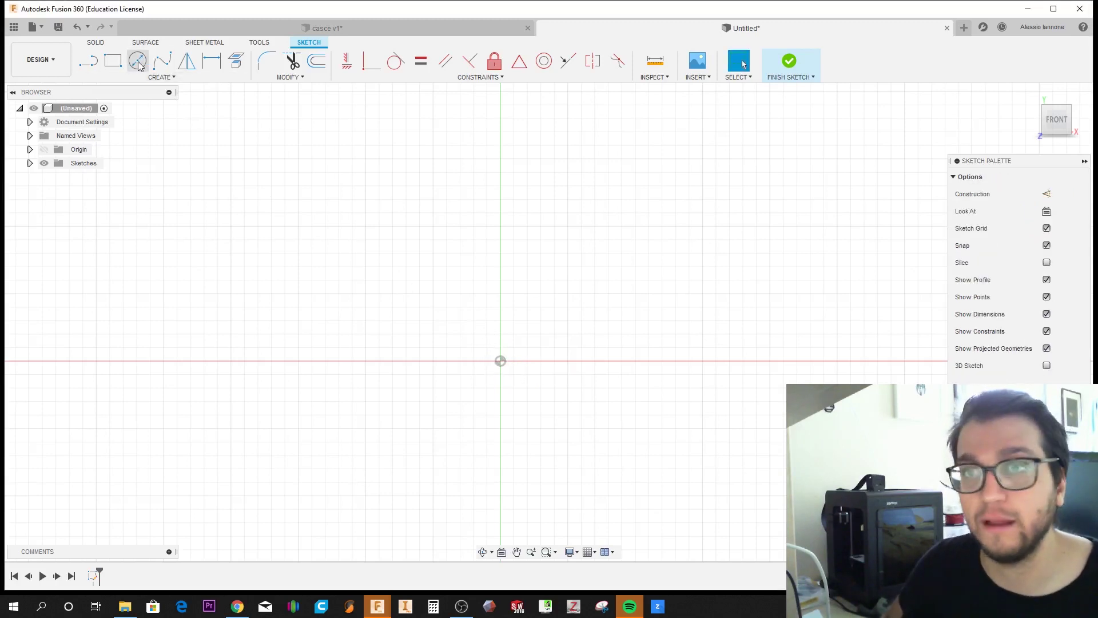
left_click(137, 61)
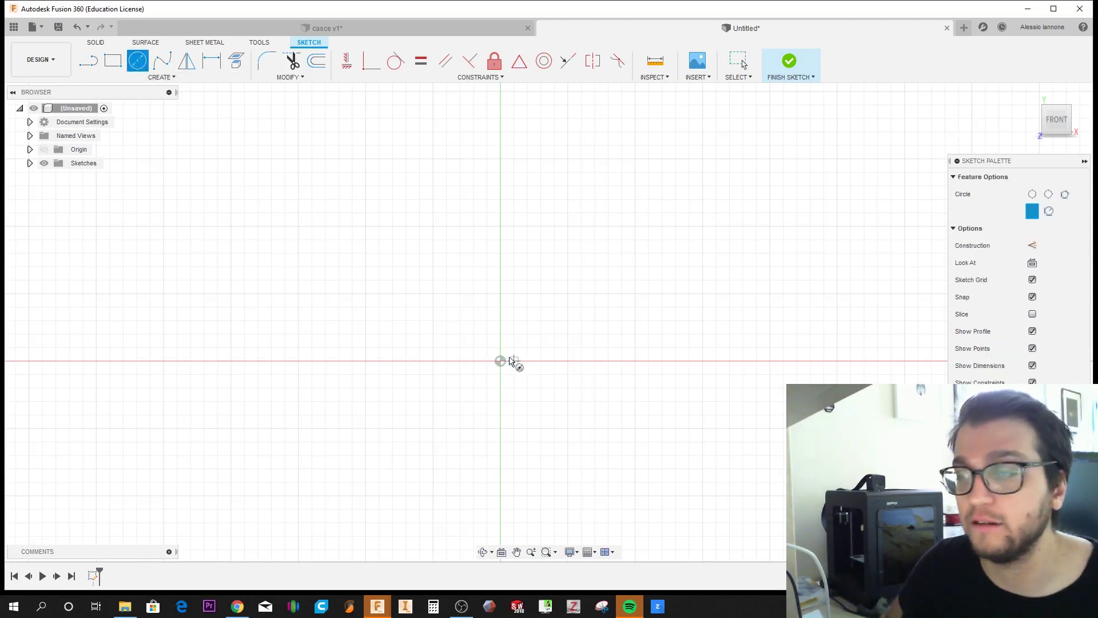
left_click(500, 360)
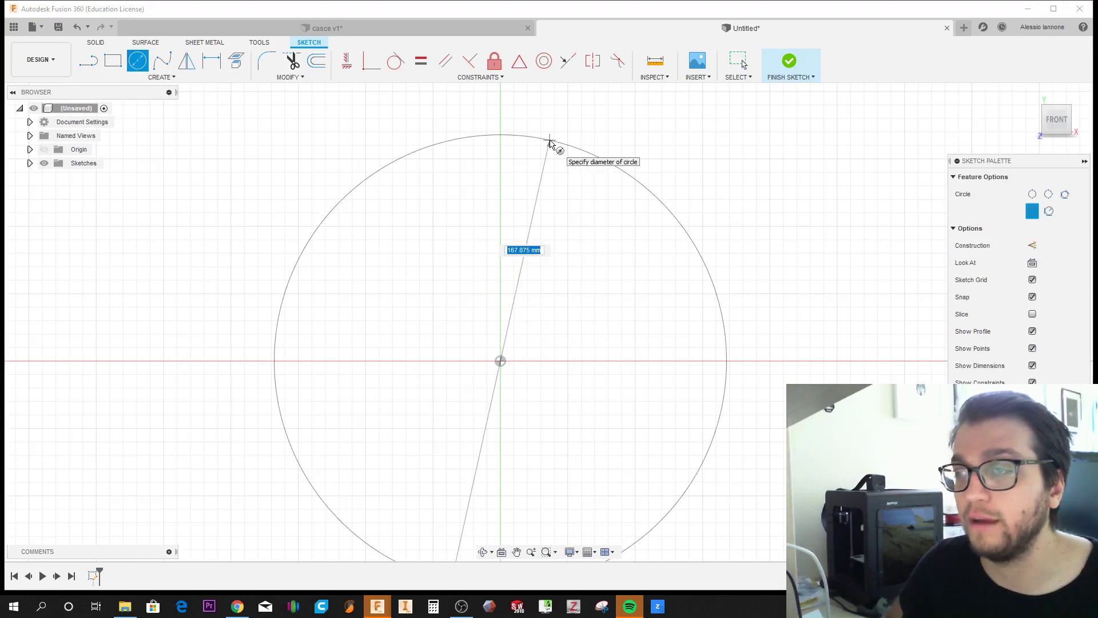
left_click(555, 142)
key("Escape")
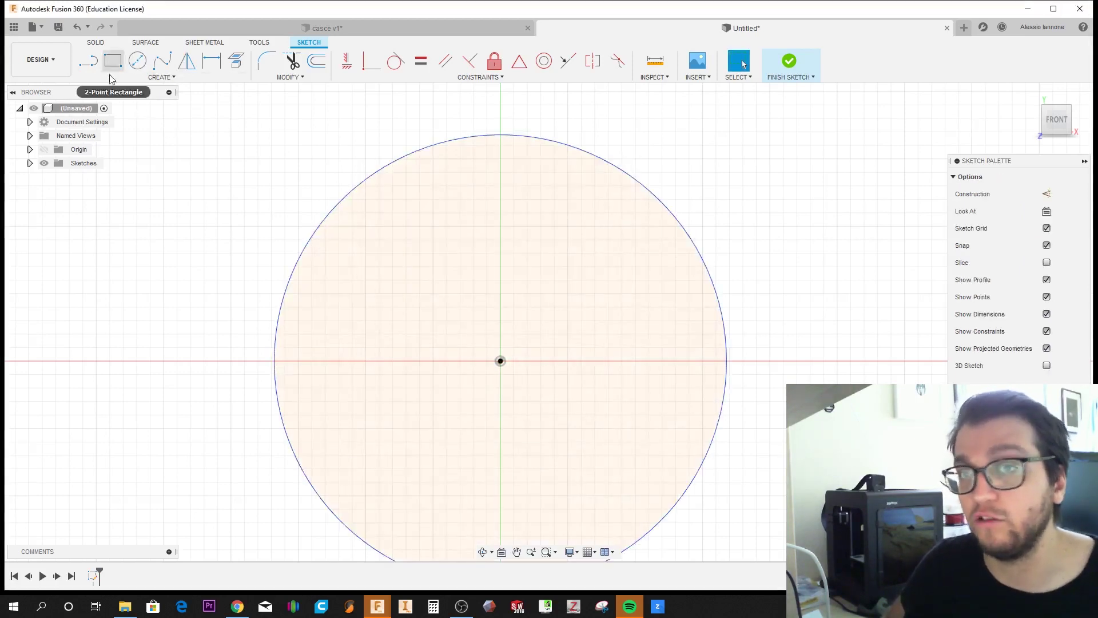
left_click(163, 60)
key("Escape")
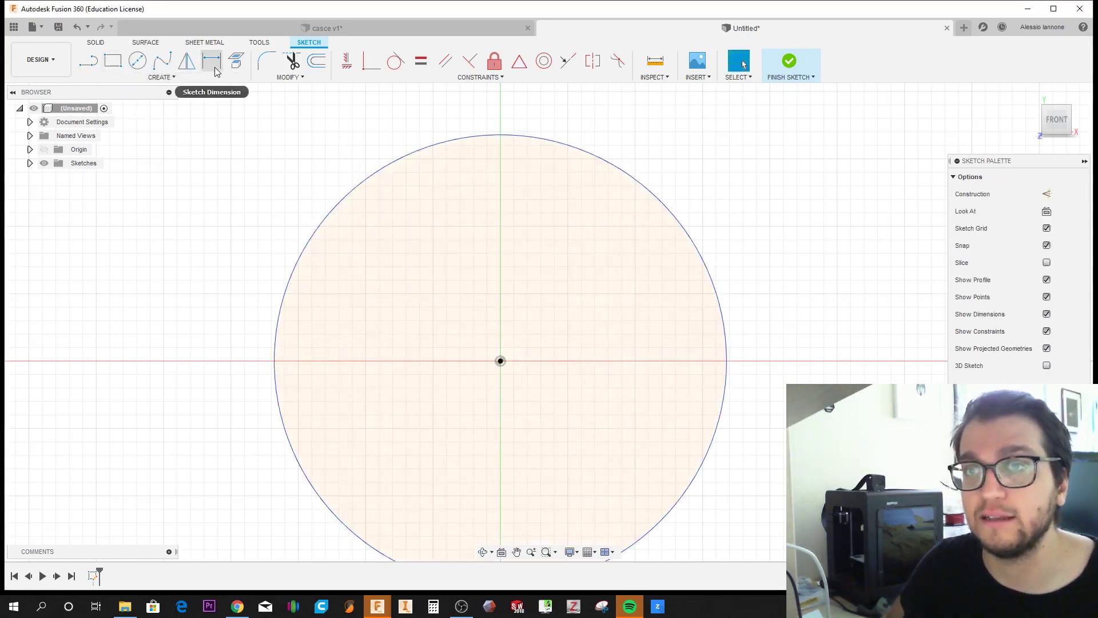
Step: Dimension the circle's diameter to 150 mm
left_click(216, 71)
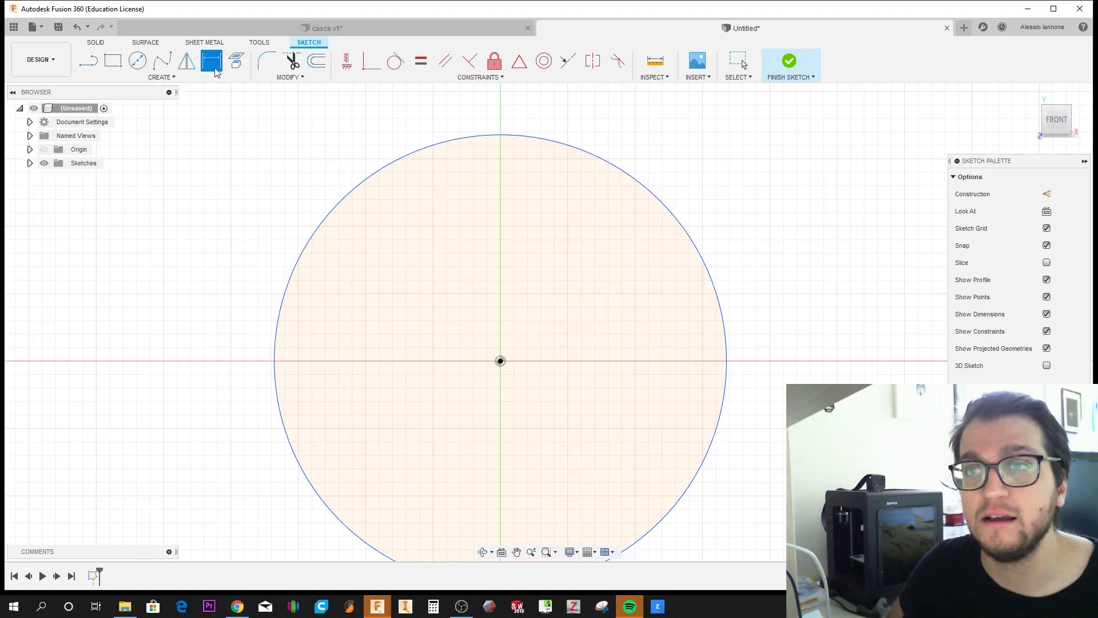
left_click(679, 229)
scroll(657, 263, "down", 3)
left_click(692, 246)
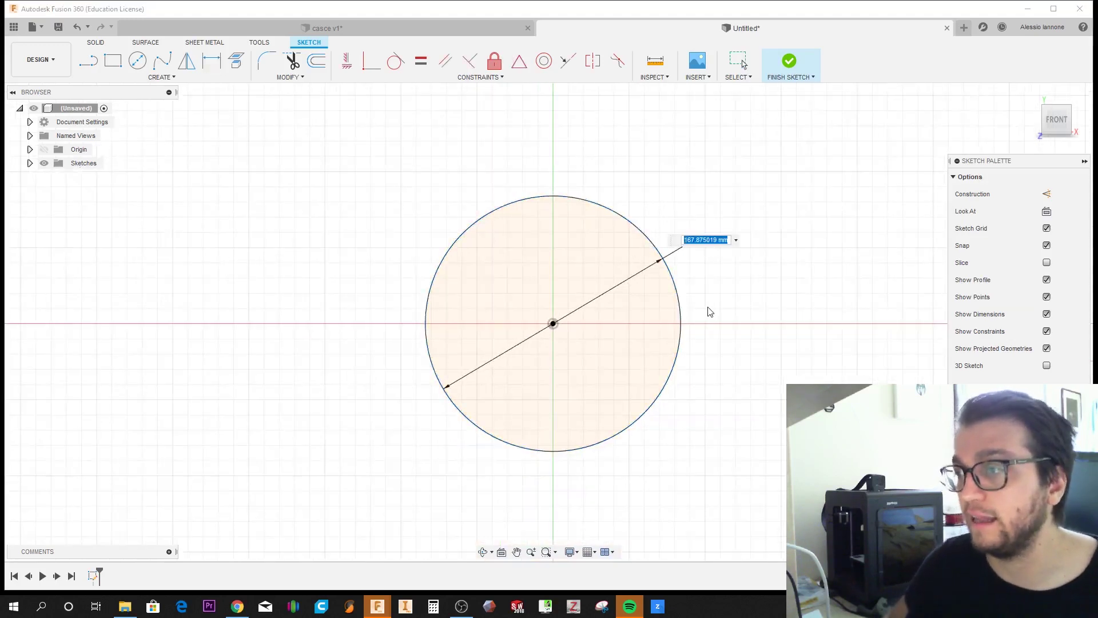
key("Return")
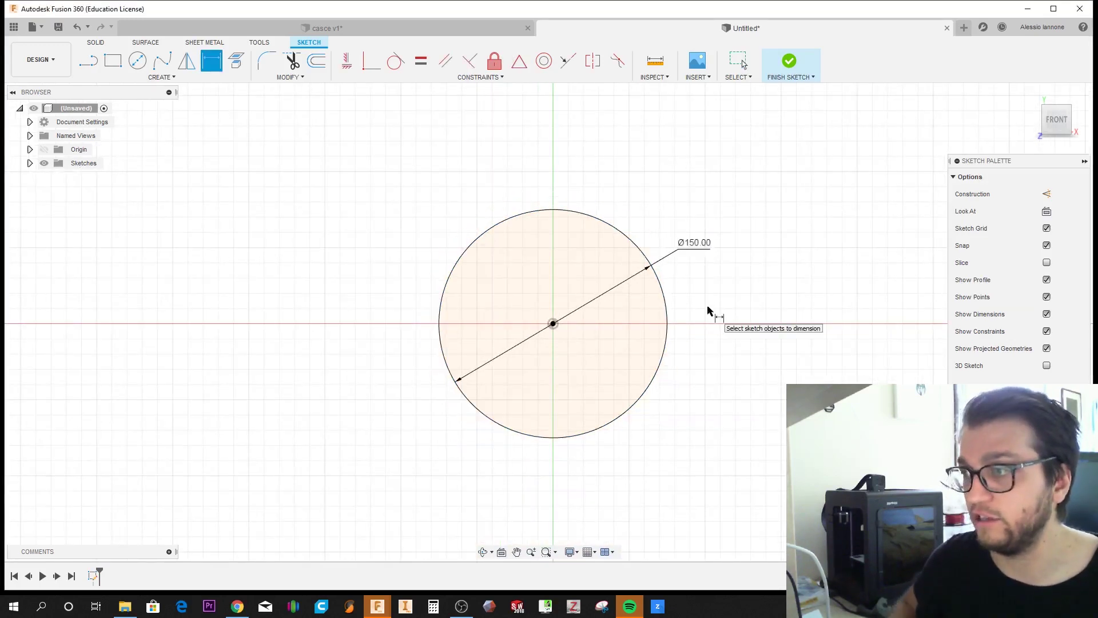
key("Escape")
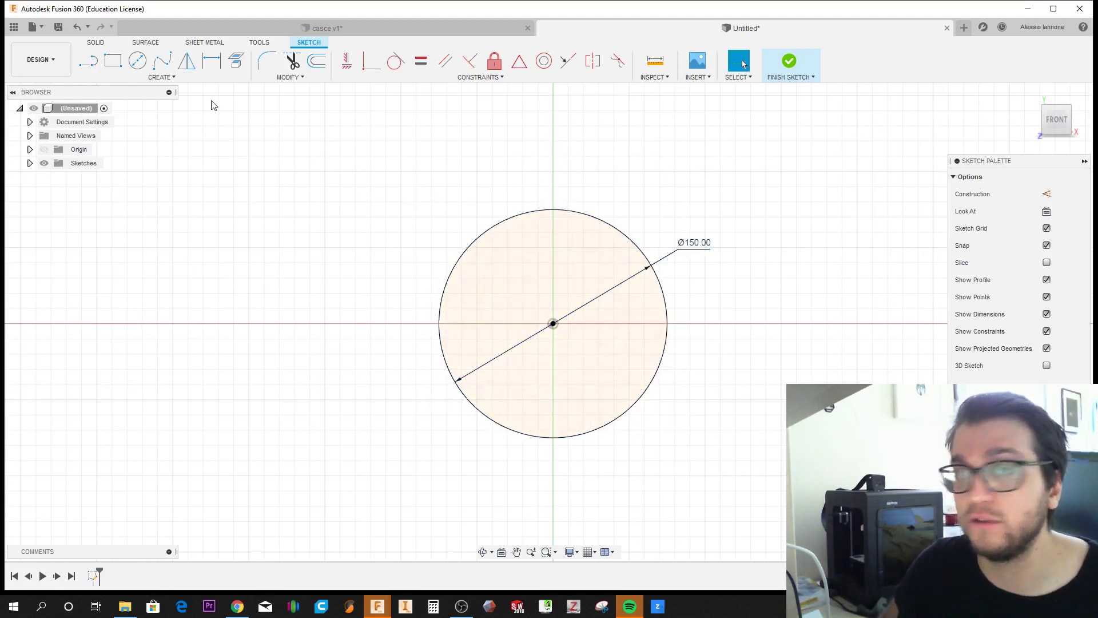
Step: Draw a vertical line from the circle centre past its top and make it construction
left_click(86, 64)
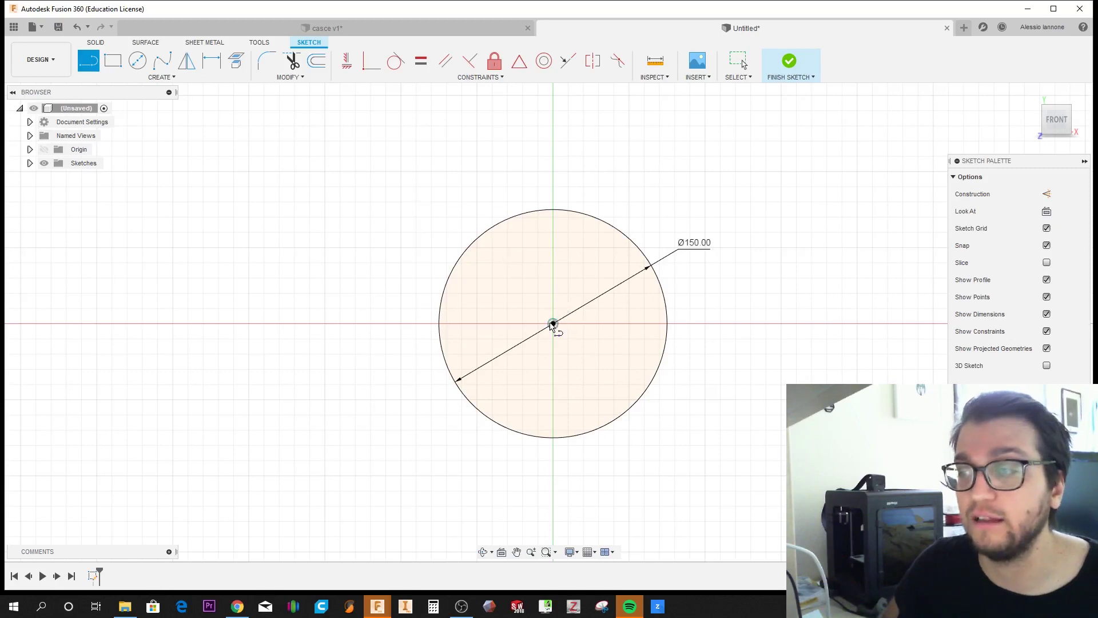
left_click(552, 324)
left_click(552, 156)
key("Escape")
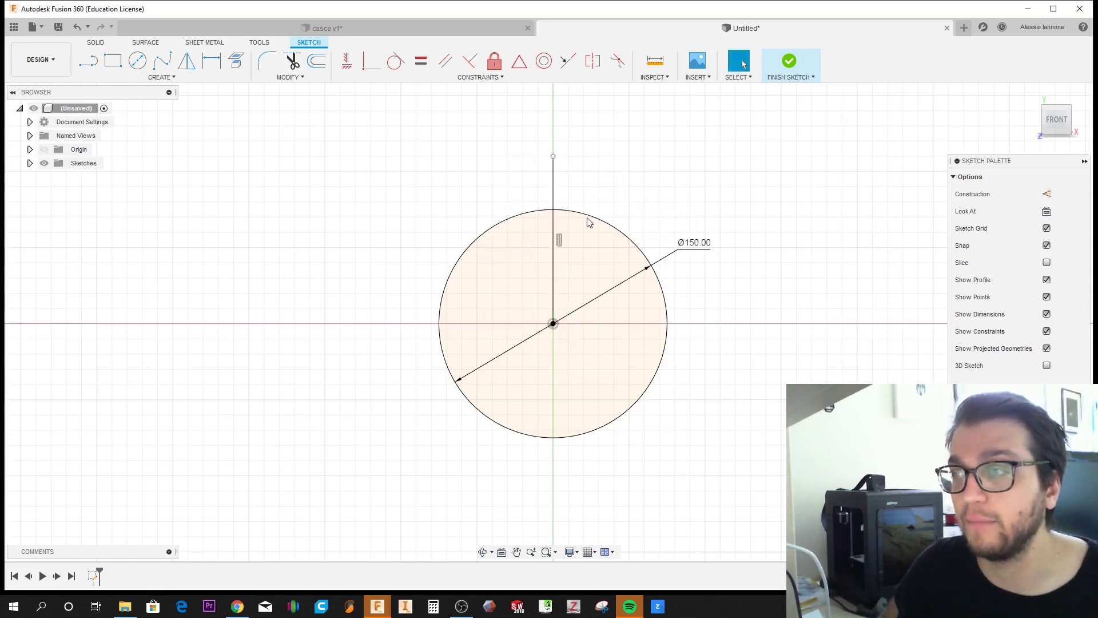
left_click(559, 242)
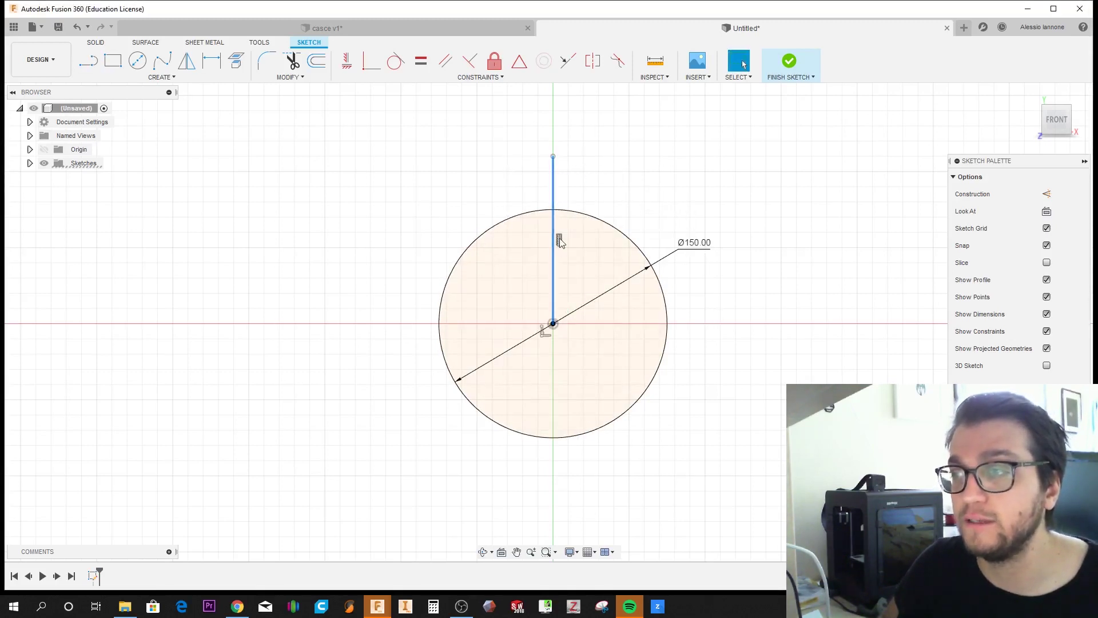
left_click(1047, 194)
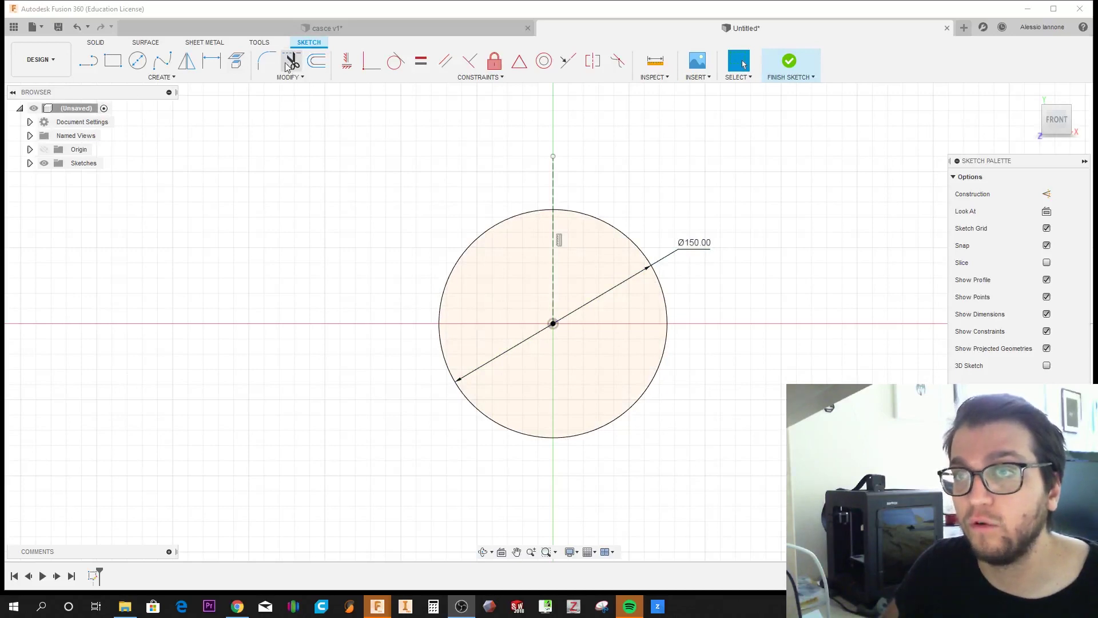
Step: Draw a horizontal line across the circle, nudged slightly higher
key("l")
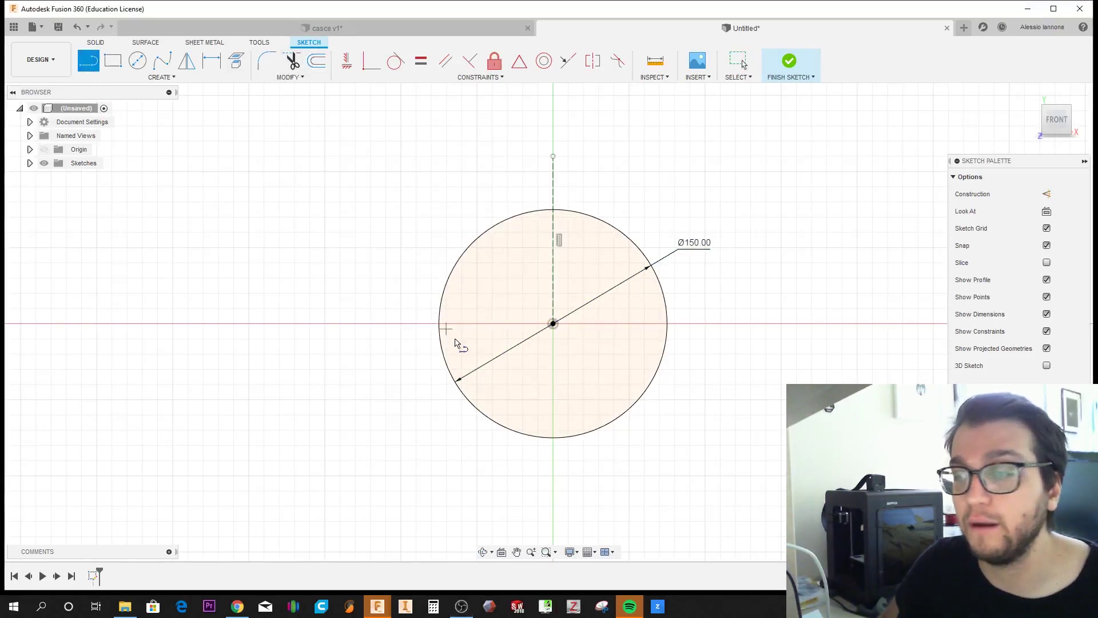
left_click(400, 385)
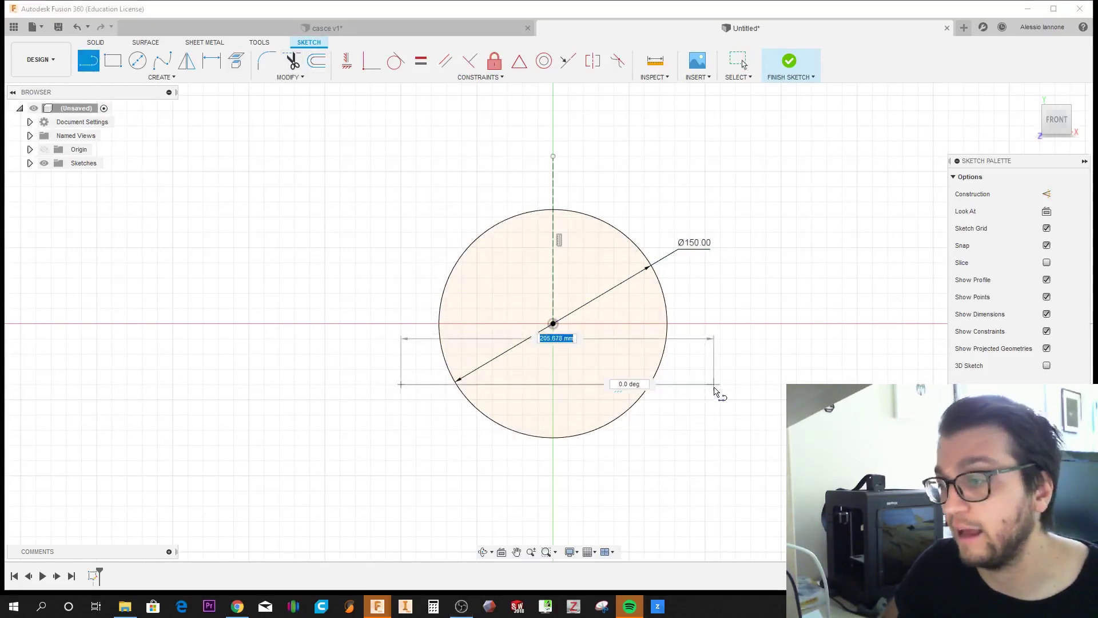
left_click(714, 386)
key("Escape")
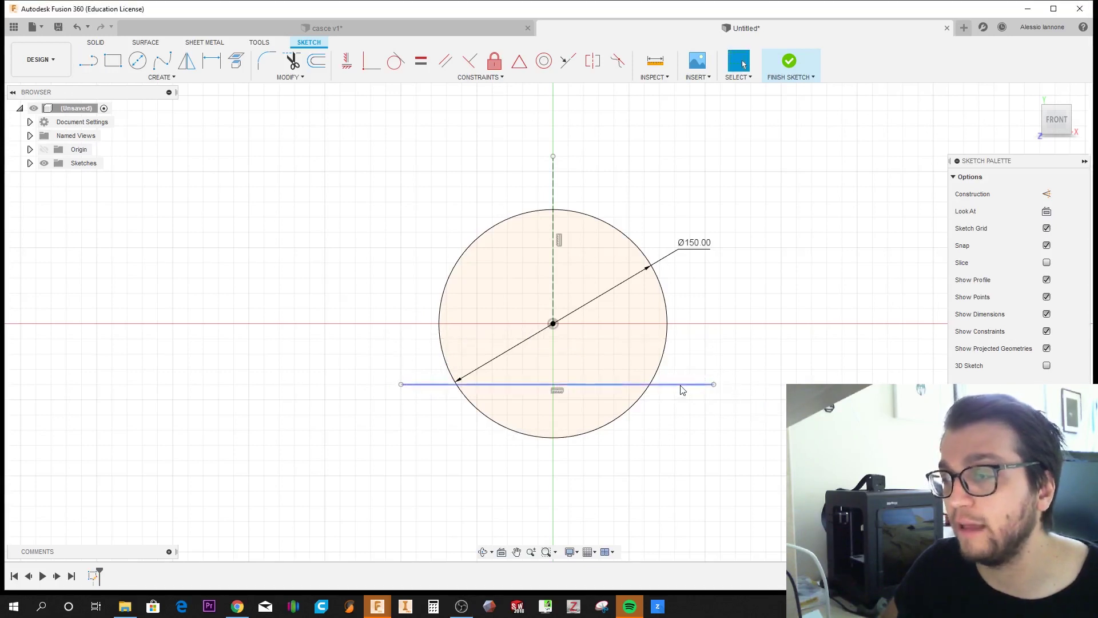
left_click_drag(677, 386, 674, 380)
key("Escape")
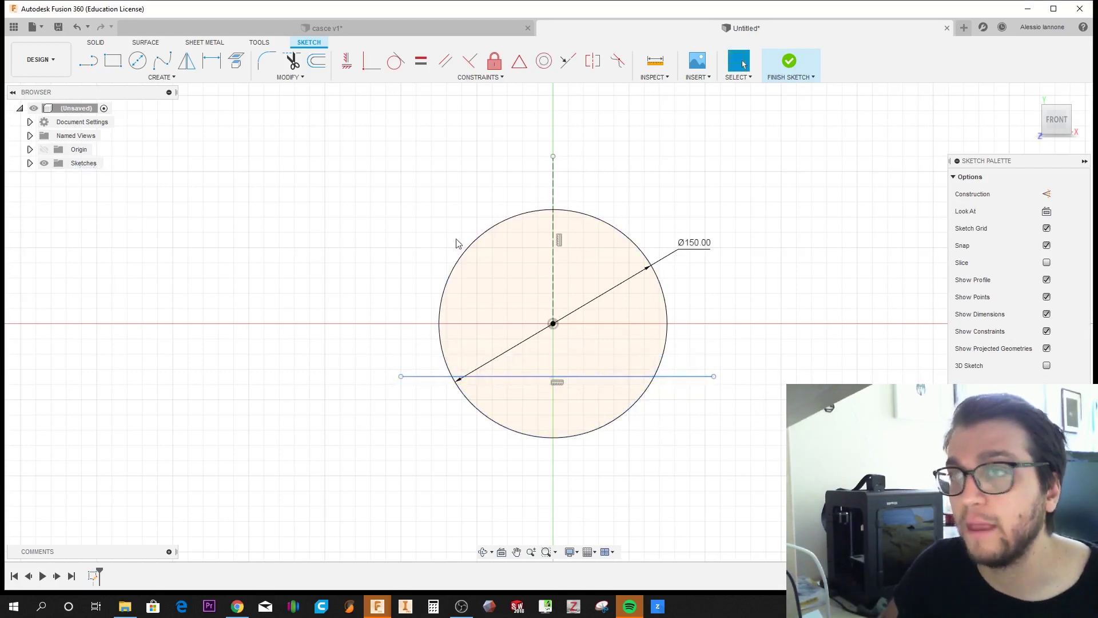
Step: Trim off the circle below the horizontal line and delete that line
left_click(291, 61)
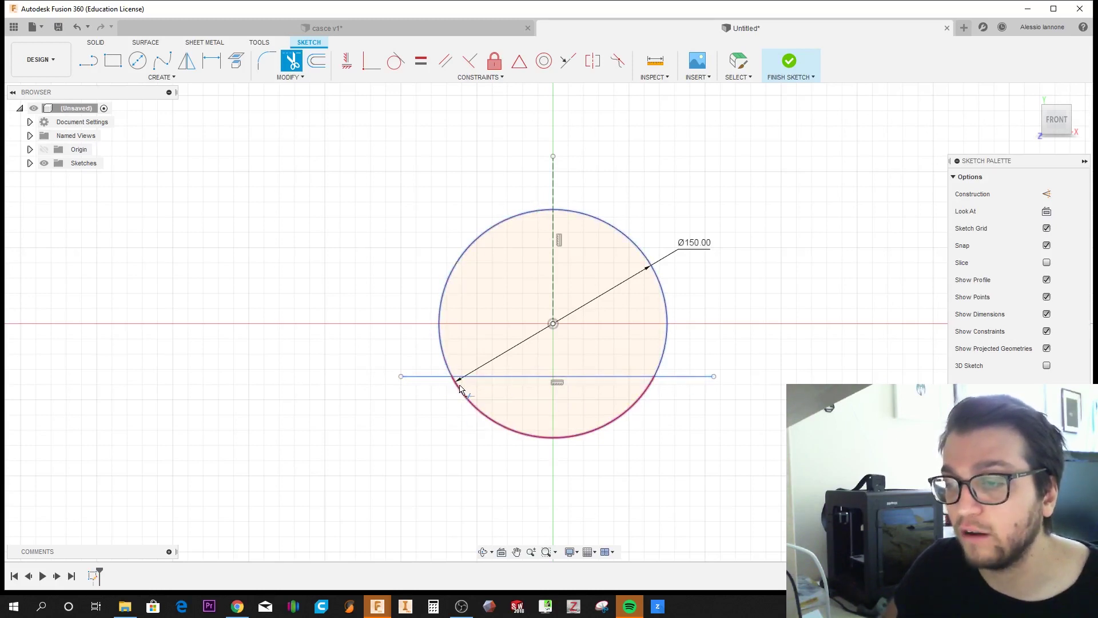
key("Escape")
left_click(289, 78)
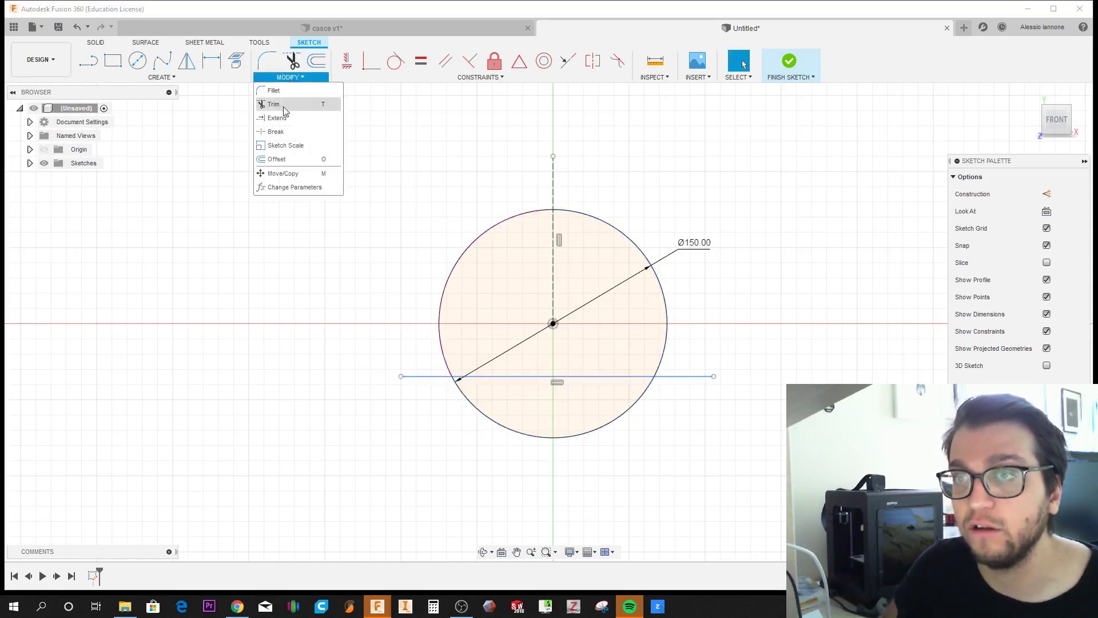
mouse_move(272, 104)
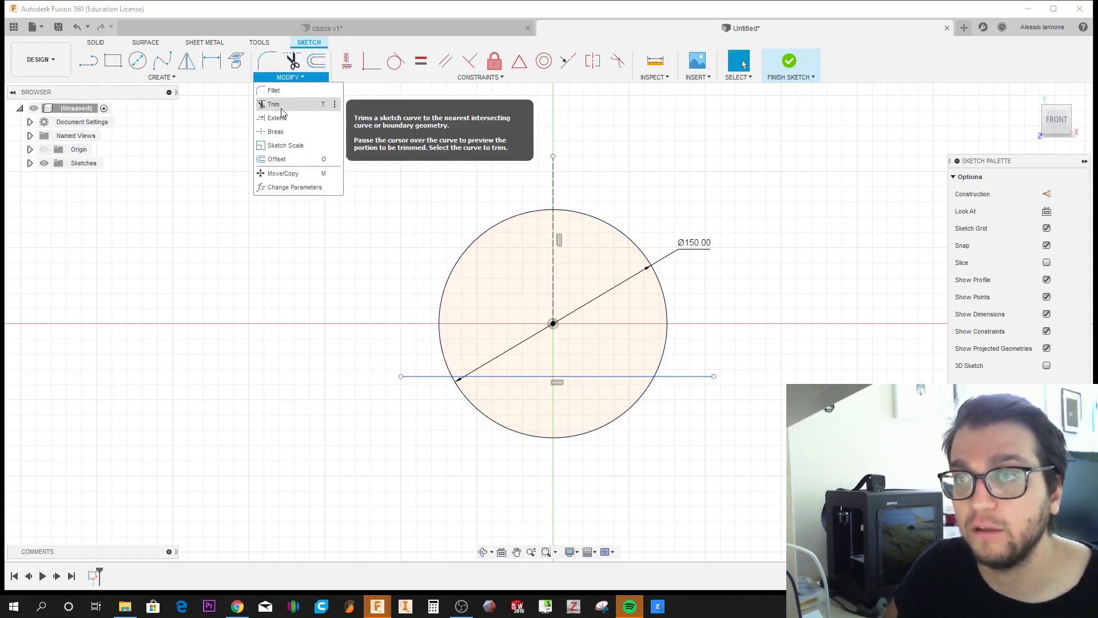
left_click(280, 109)
scroll(429, 366, "up", 3)
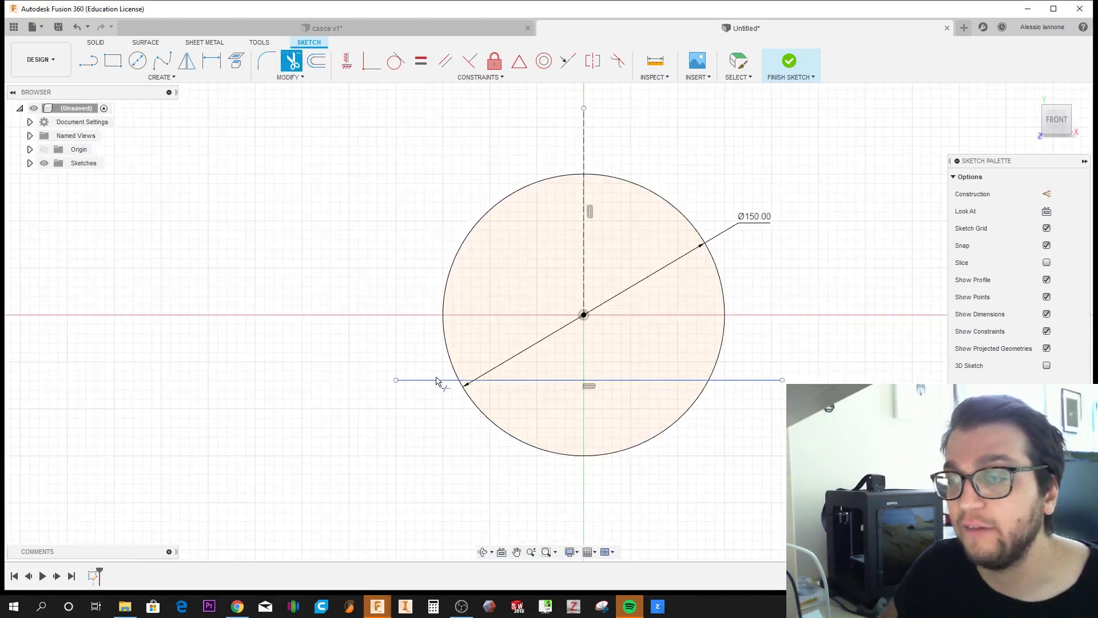
scroll(440, 381, "down", 2)
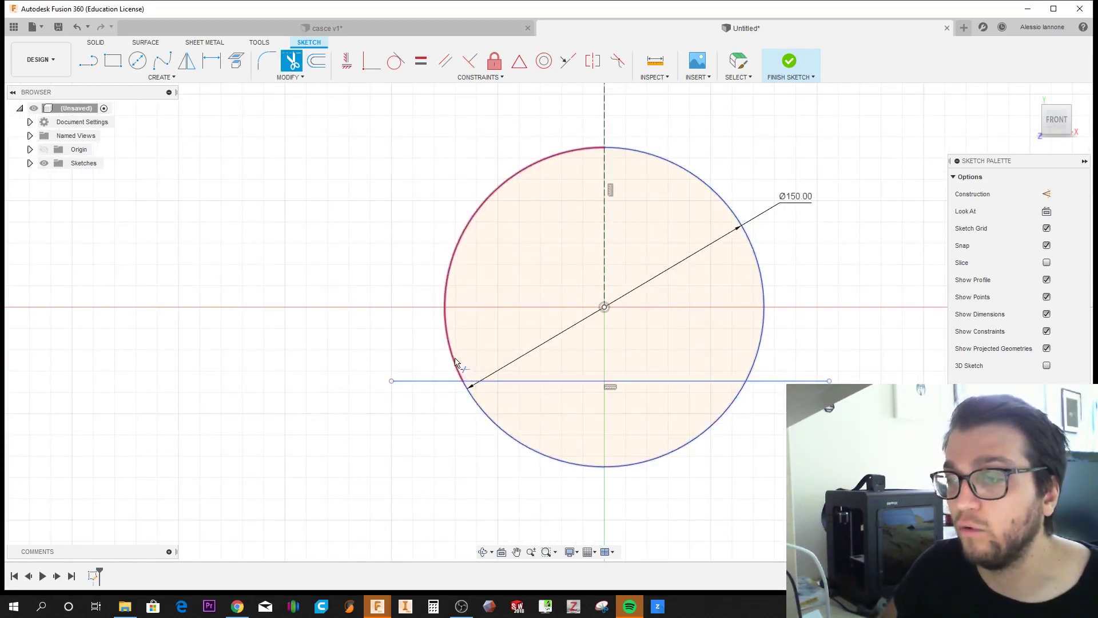
left_click(548, 457)
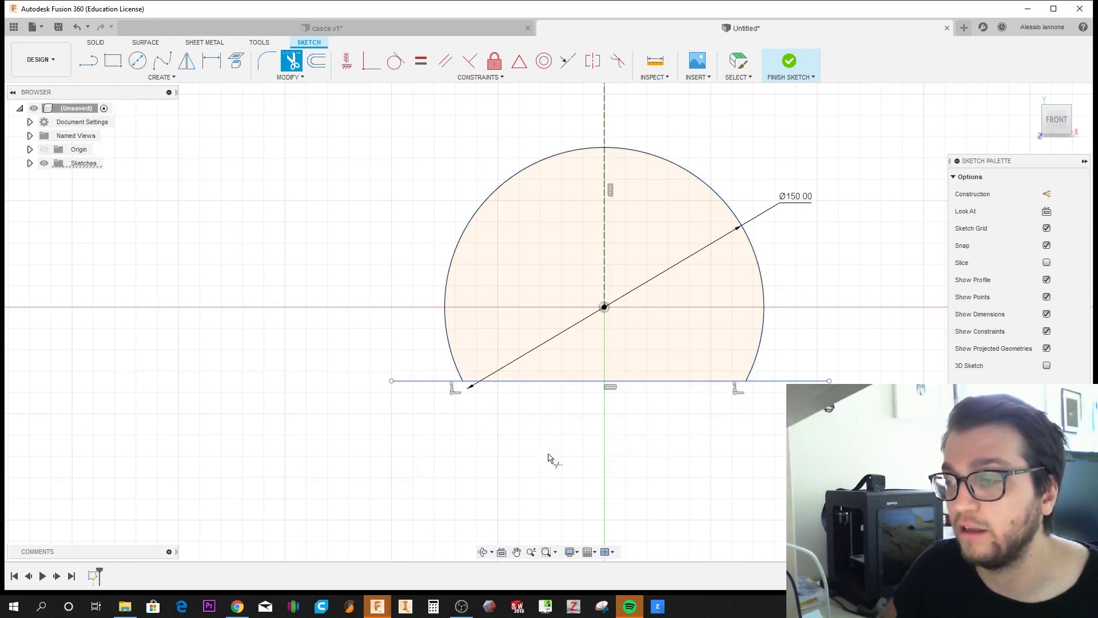
key("Escape")
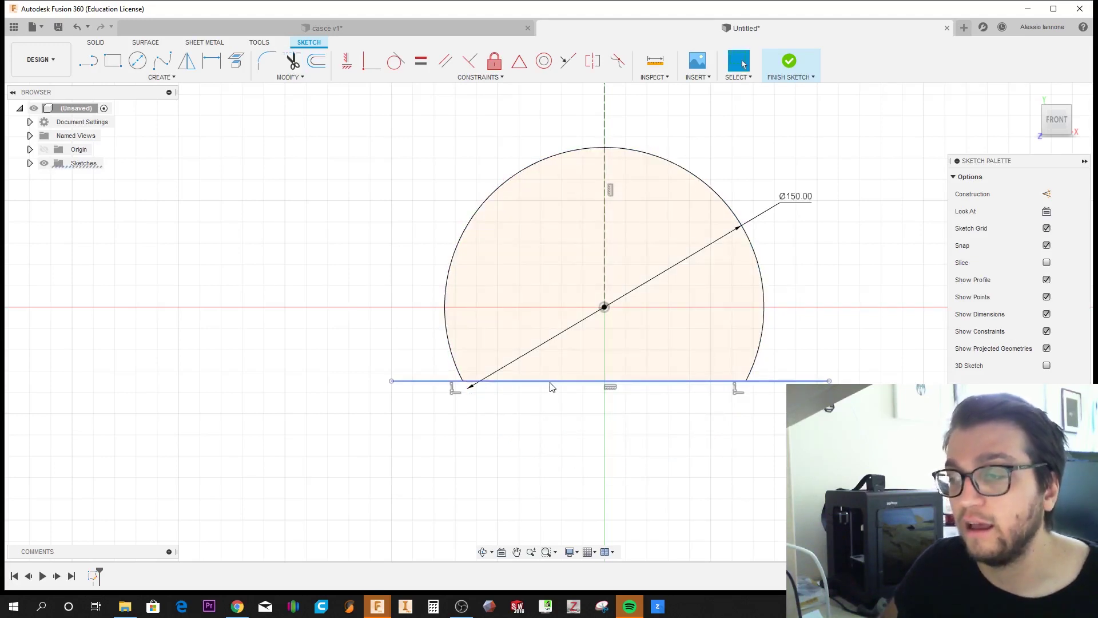
left_click(551, 381)
key("Delete")
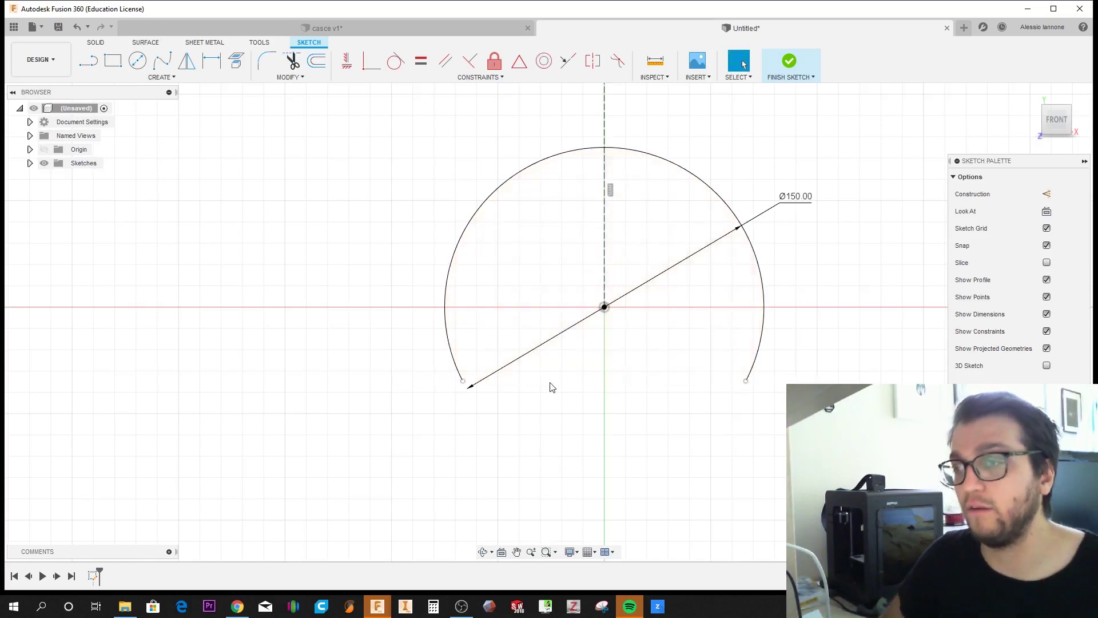
scroll(550, 387, "down", 1)
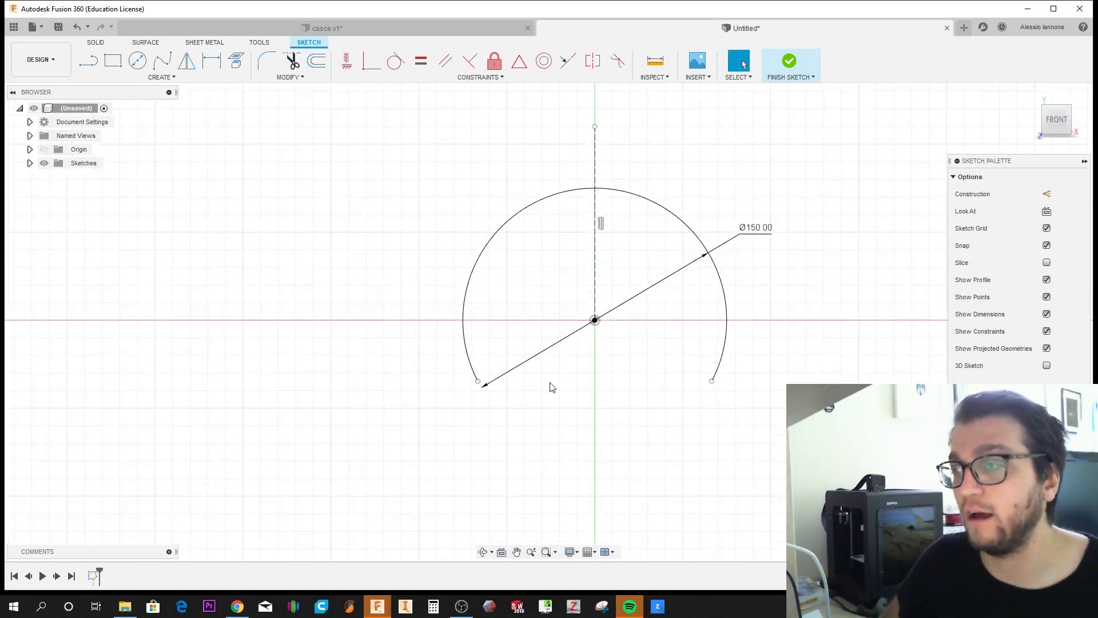
Step: Trim the arc's right side, move the Ø150 dimension aside, and show Surface tools
left_click(291, 61)
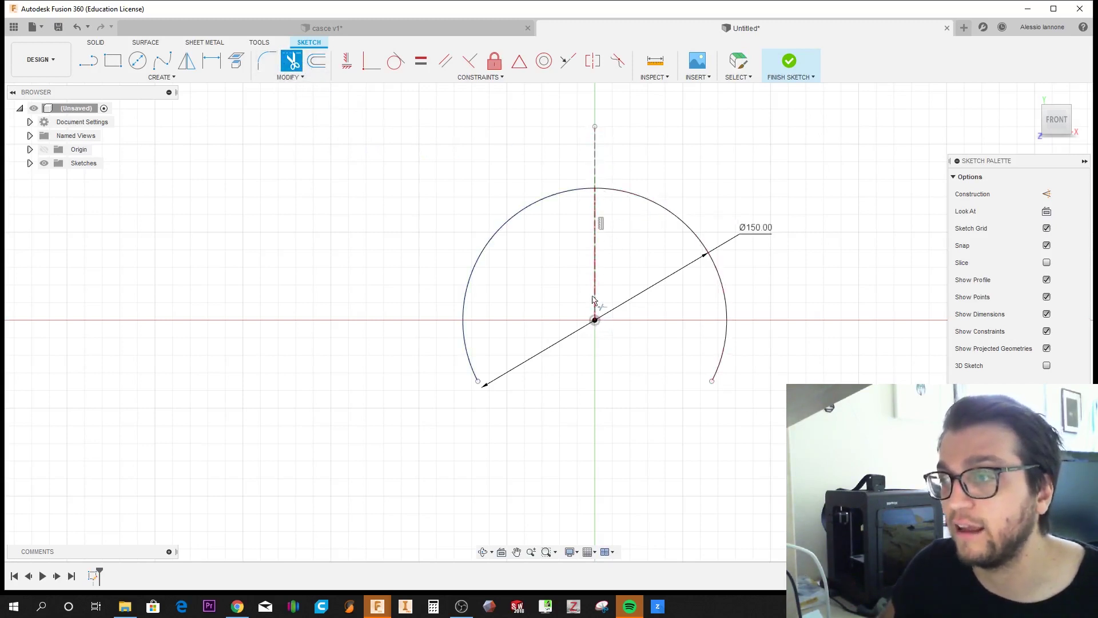
left_click(644, 197)
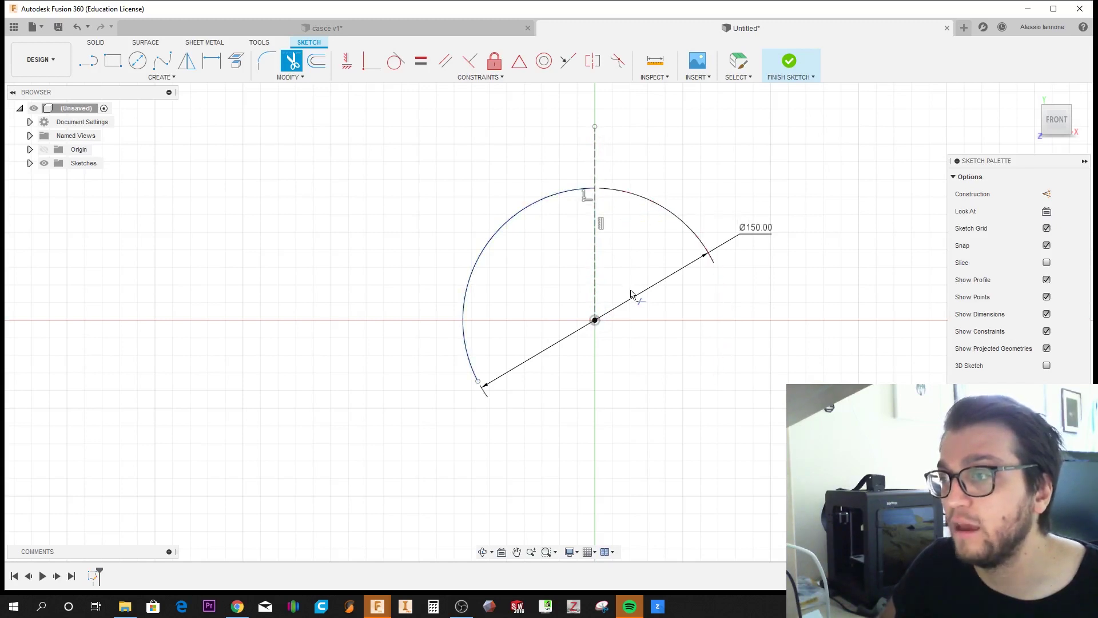
key("Escape")
left_click_drag(755, 227, 699, 212)
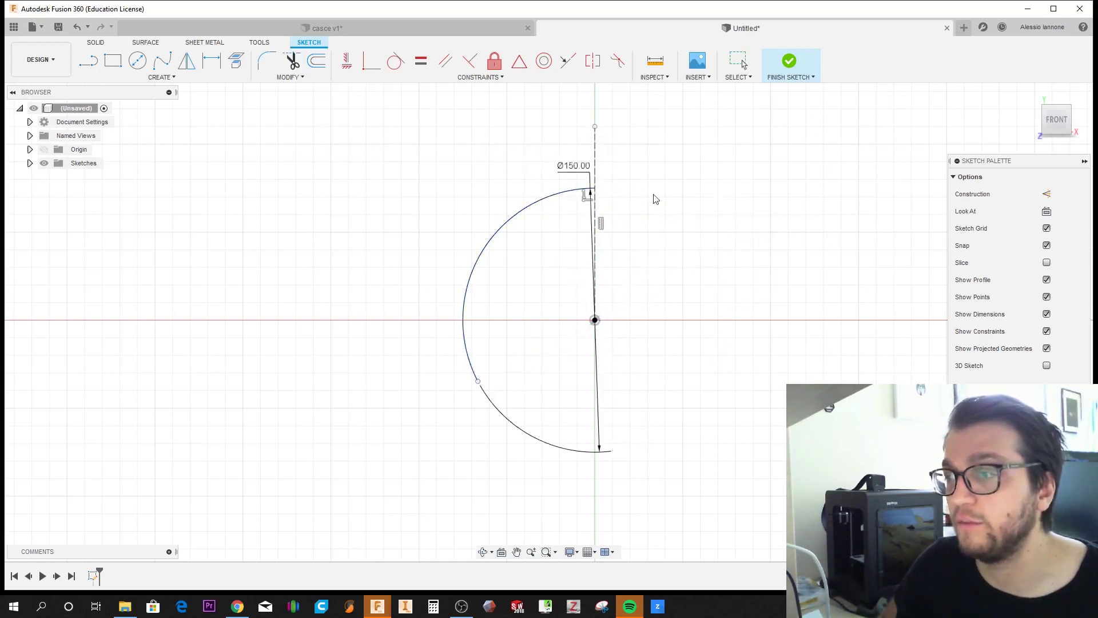
left_click(547, 205)
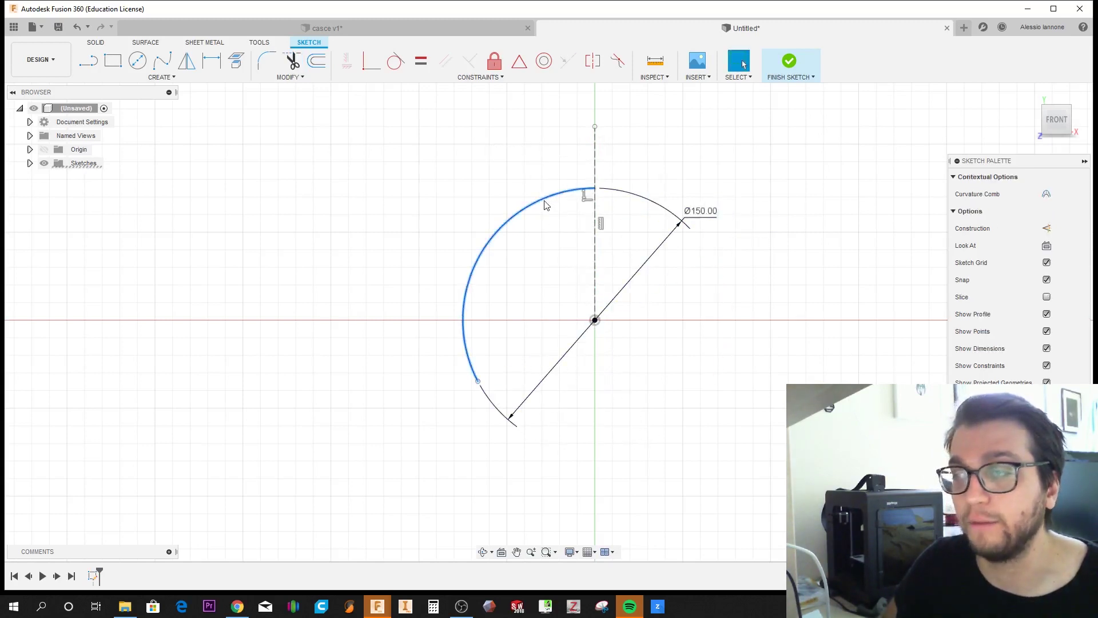
middle_click_drag(544, 241, 490, 247)
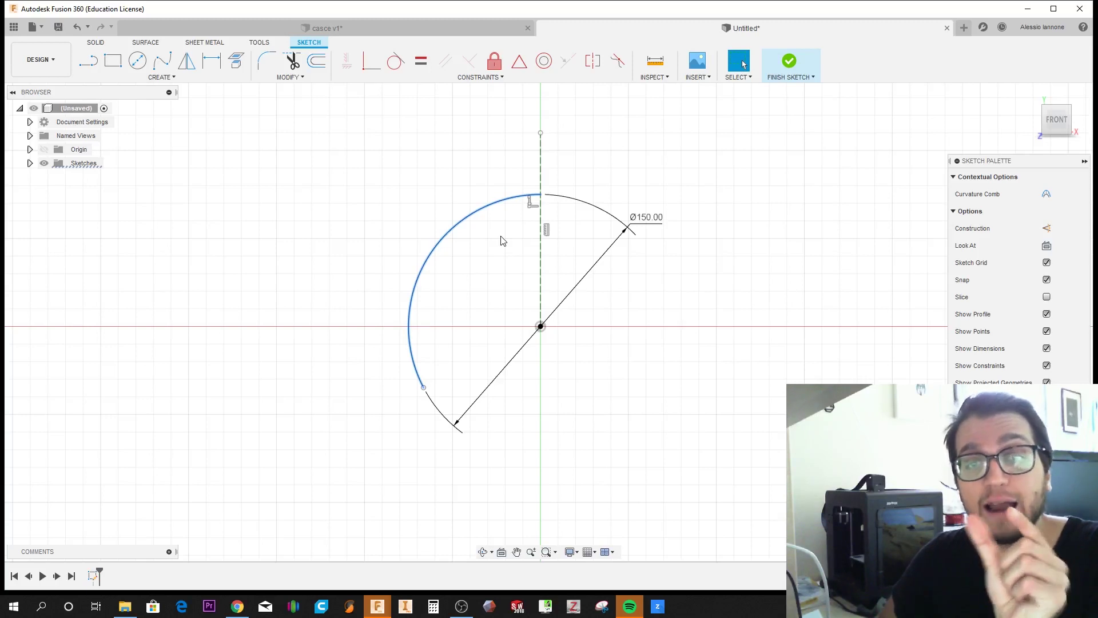
left_click(482, 272)
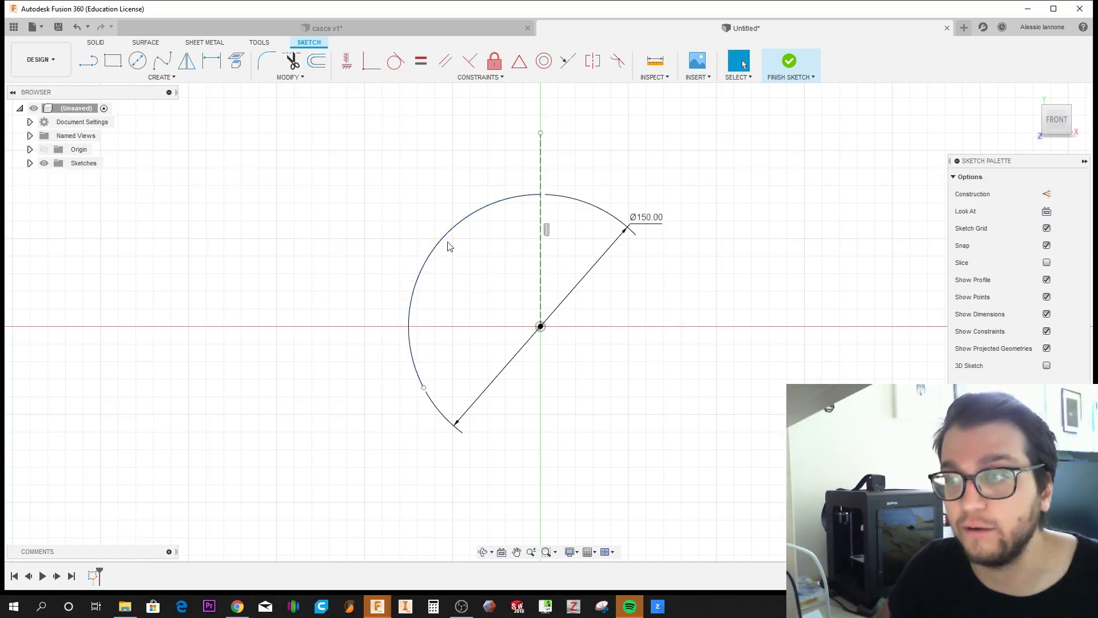
left_click(445, 243)
left_click(201, 120)
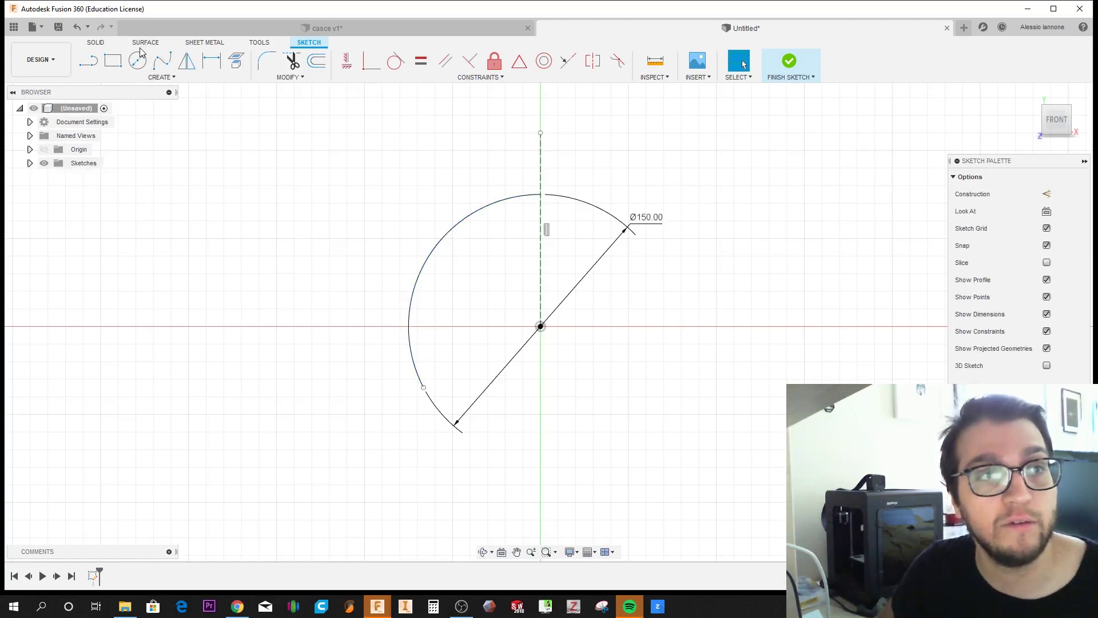
left_click(145, 44)
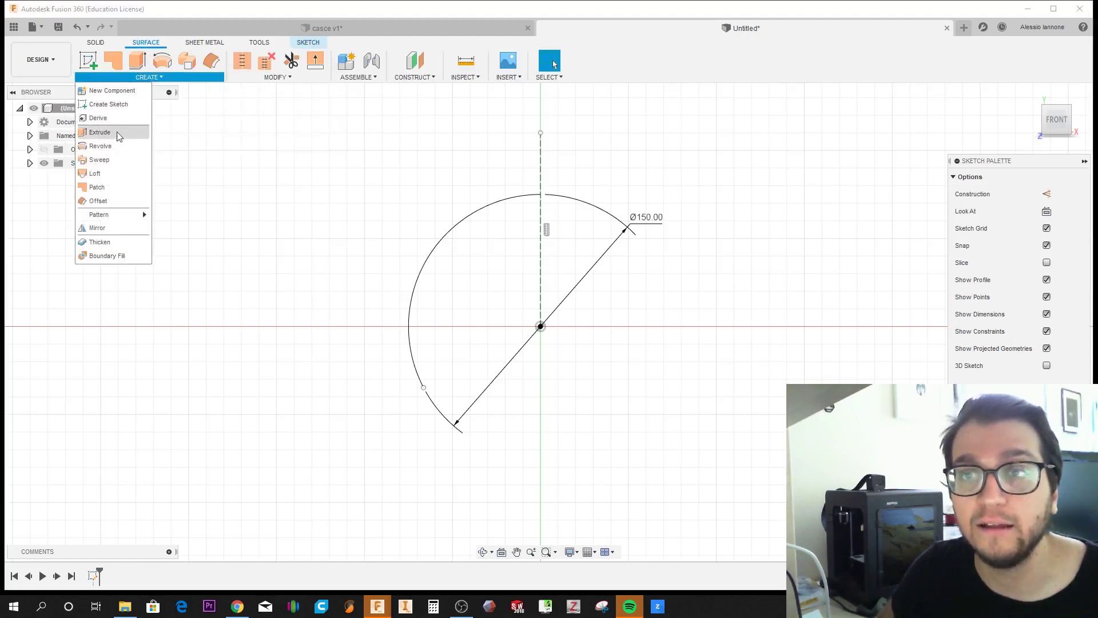
Step: Revolve the left arc 360° about the vertical construction line as a surface
left_click(100, 146)
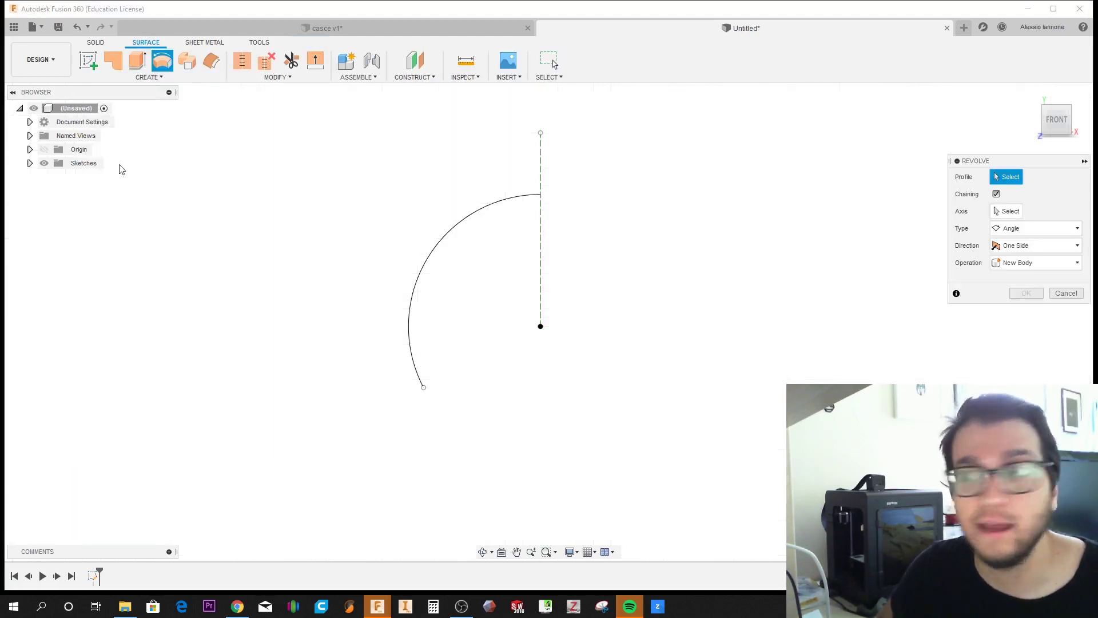
left_click_drag(980, 164, 661, 150)
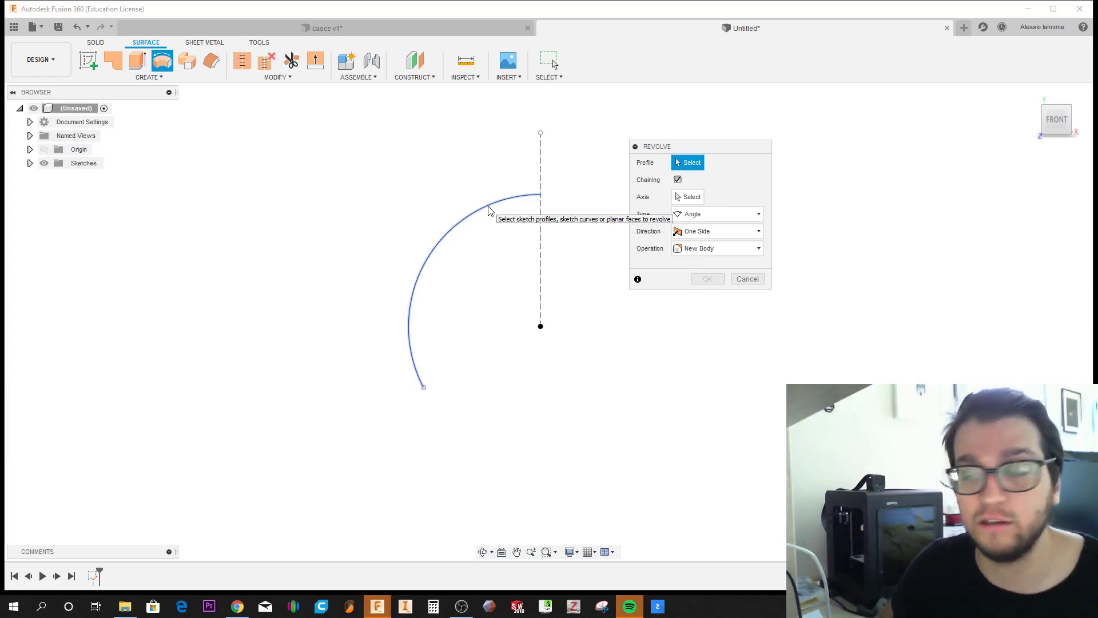
left_click(489, 209)
left_click(688, 197)
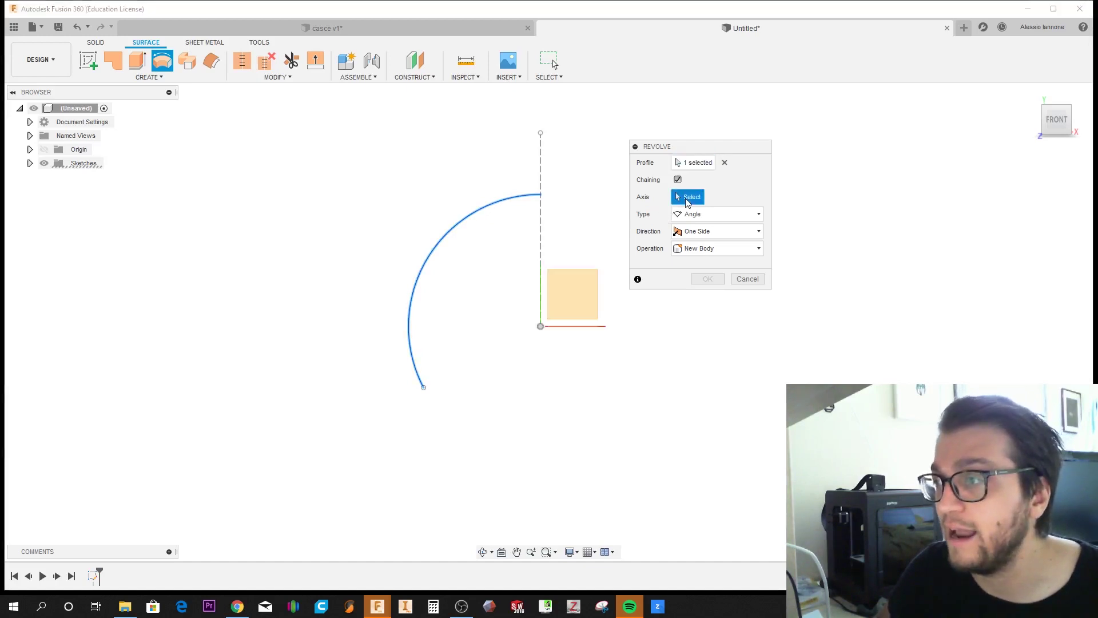
left_click(541, 243)
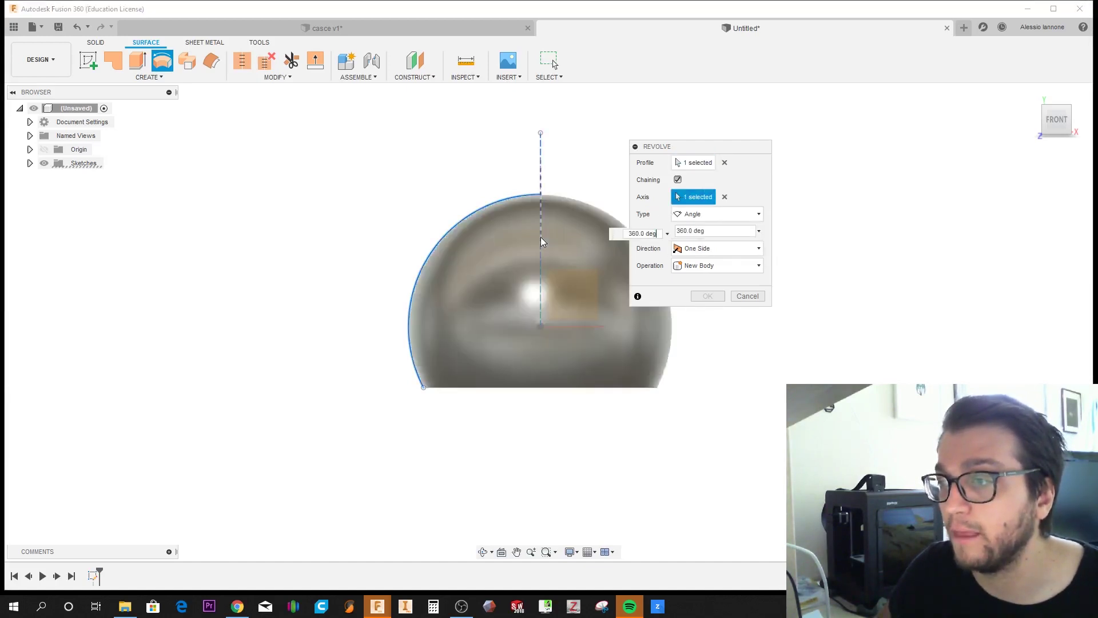
middle_click_drag(476, 364, 389, 357)
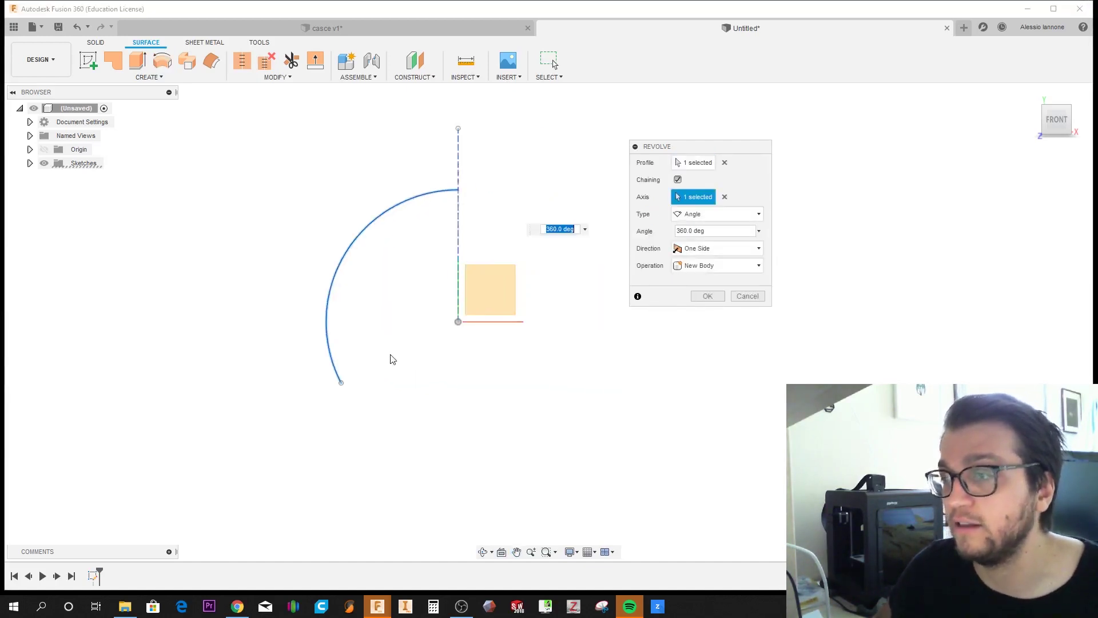
mouse_move(524, 355)
middle_mouse_down("shift")
mouse_move(549, 405)
mouse_move(629, 343)
middle_mouse_up("shift")
Step: Confirm the revolve and select the resulting dome Body1 to inspect it
left_click(708, 297)
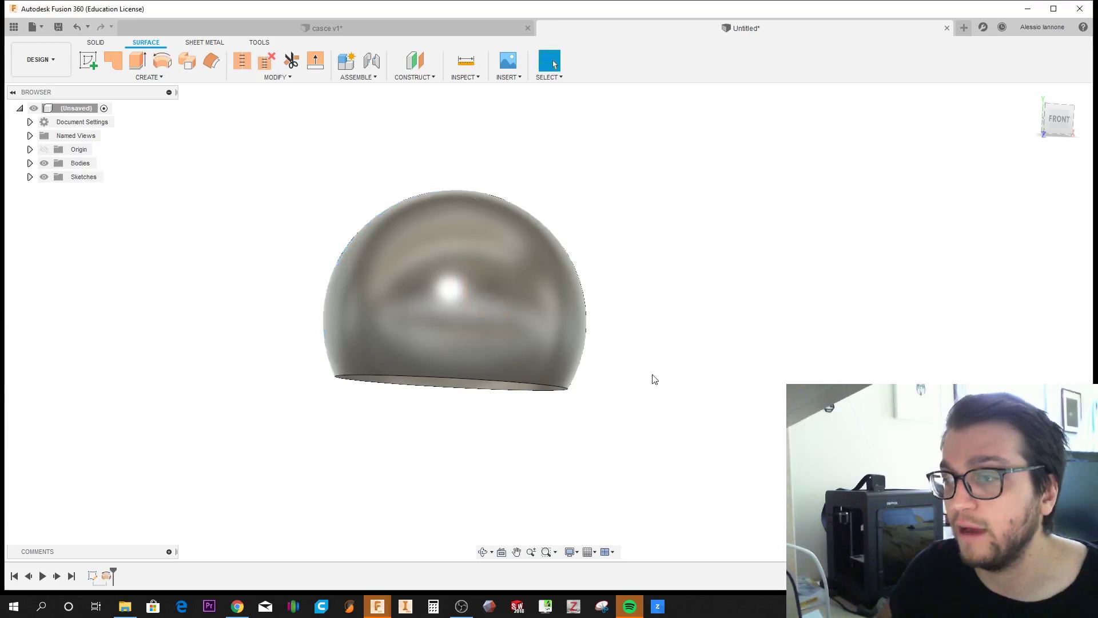
left_click(30, 163)
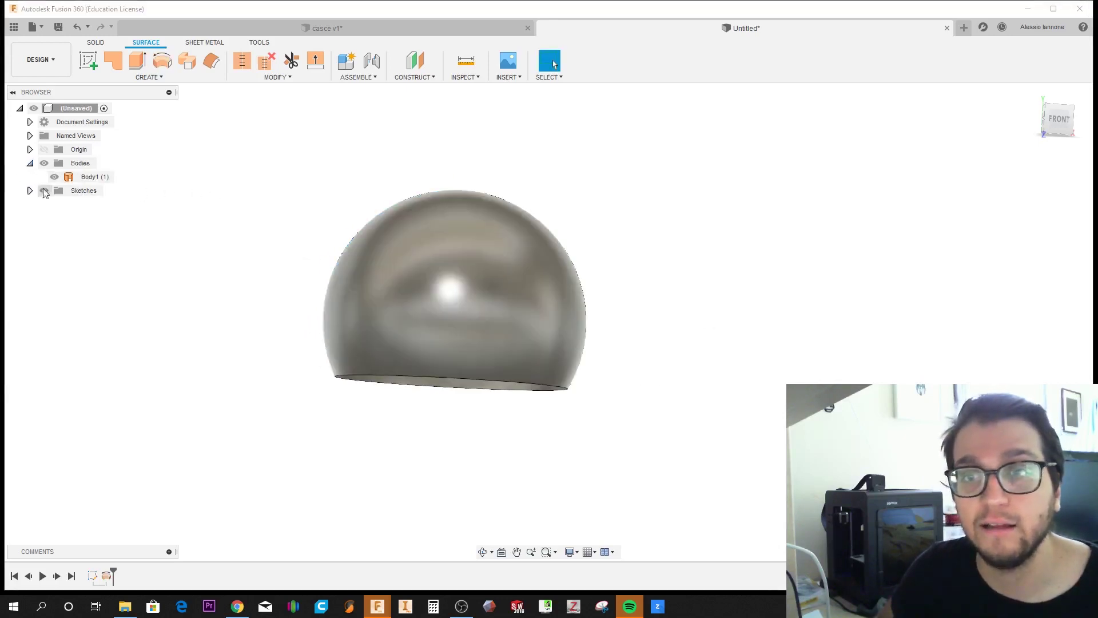
left_click(89, 177)
middle_click_drag(327, 266, 321, 274, "shift")
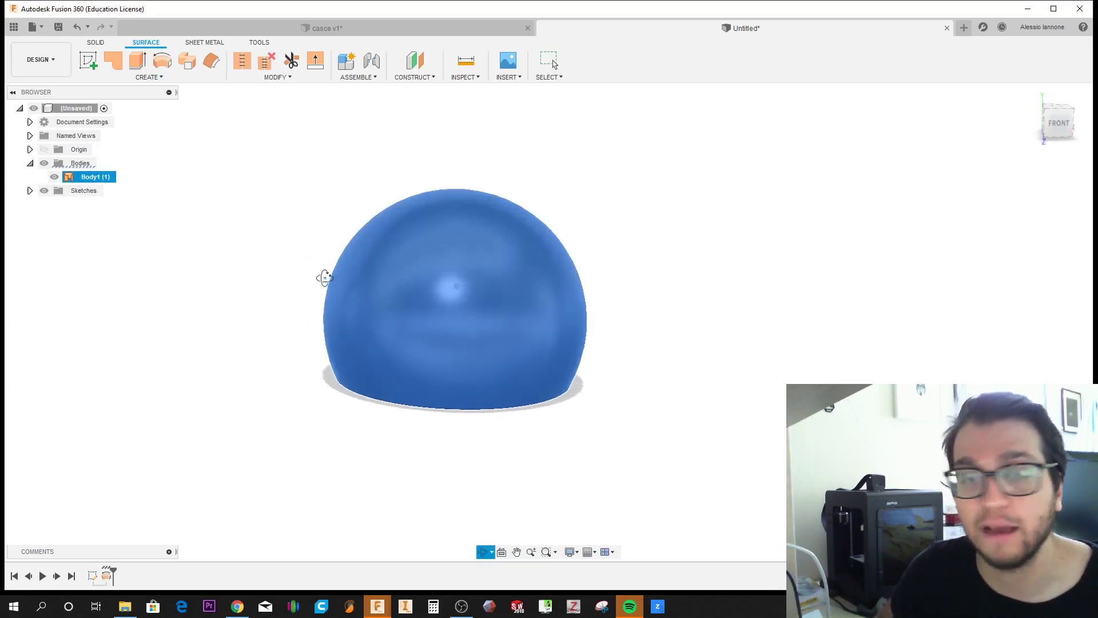
Step: In casce v1, step the timeline forward to show Sketch2 and its curve trim
key("ctrl+Tab")
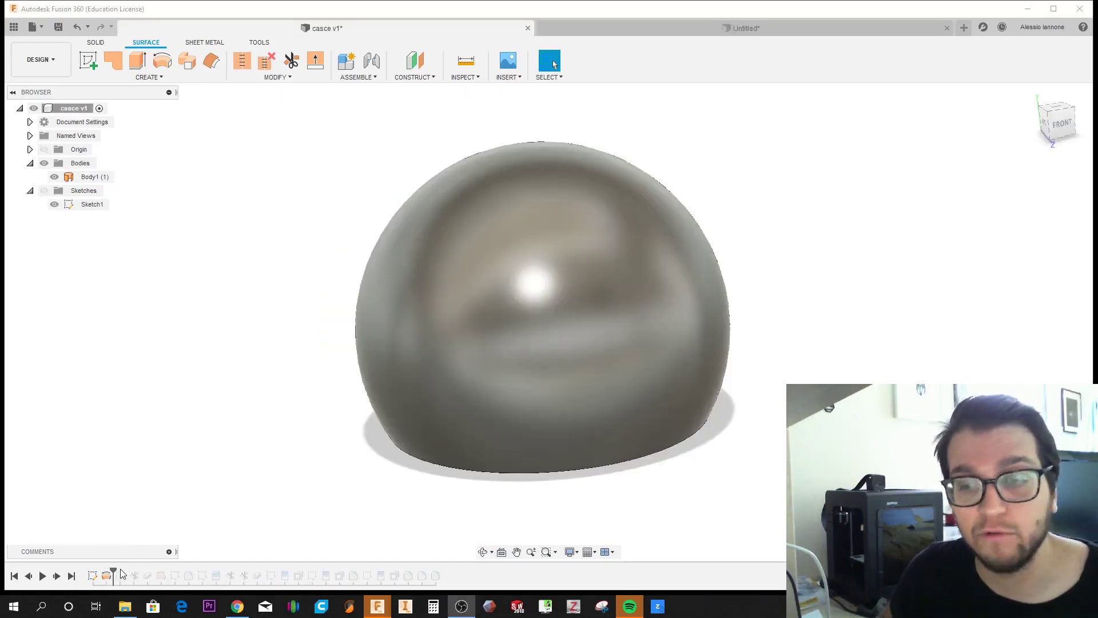
left_click_drag(113, 570, 127, 572)
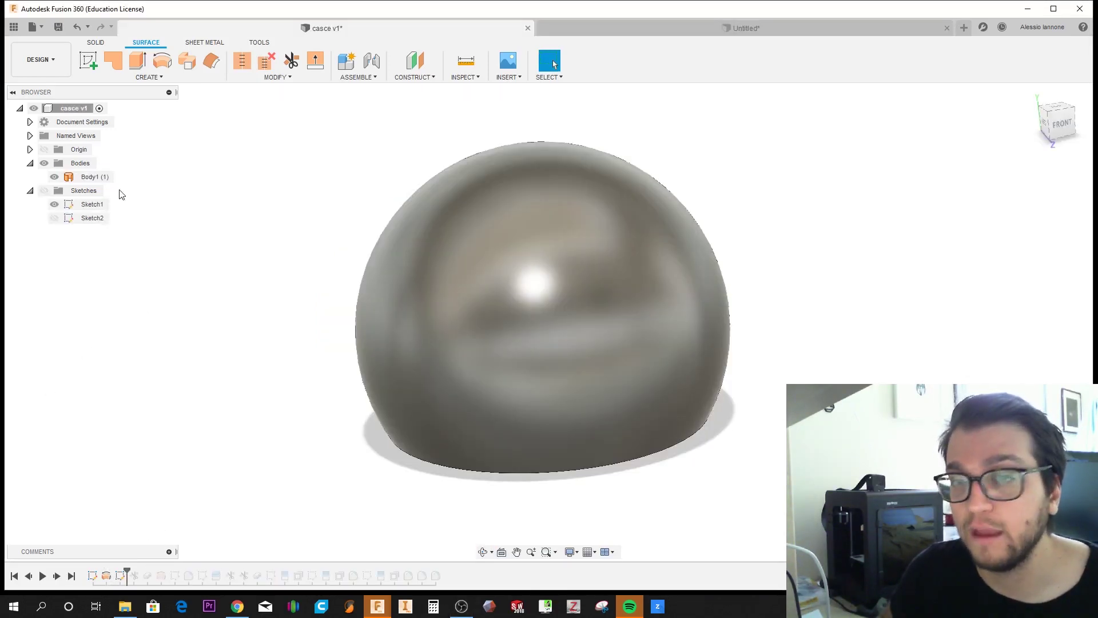
left_click(92, 218)
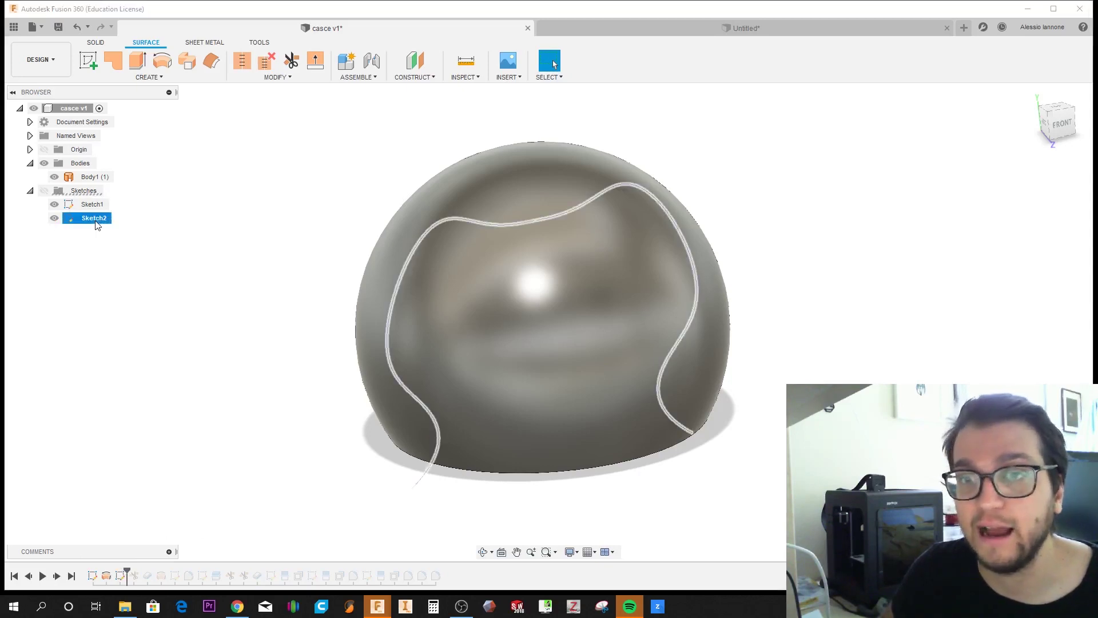
middle_click_drag(235, 383, 217, 394, "shift")
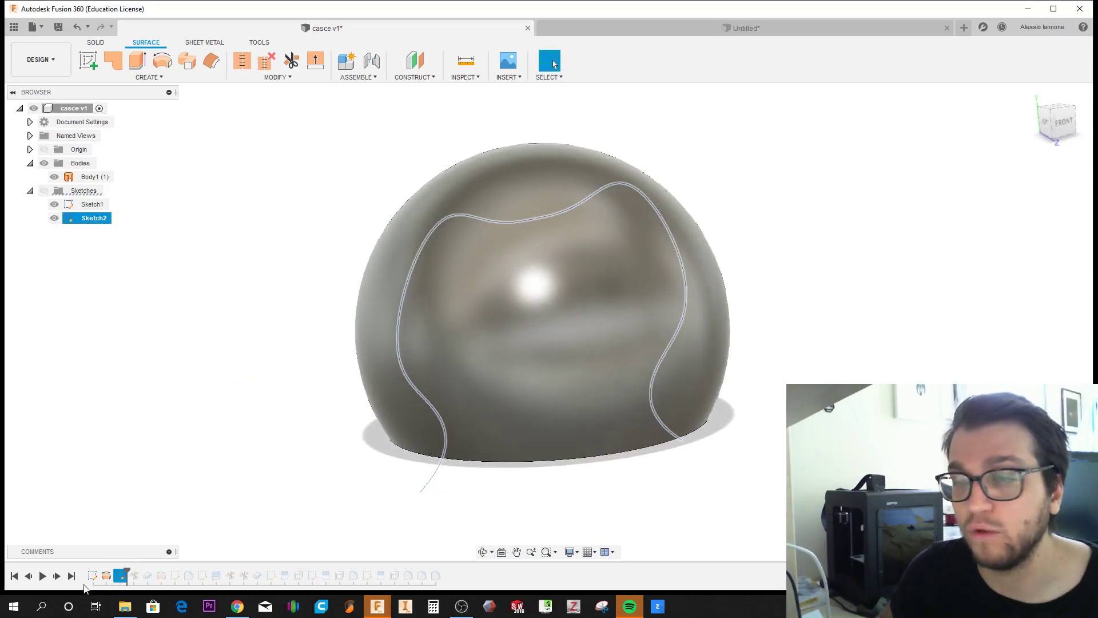
left_click_drag(128, 568, 141, 572)
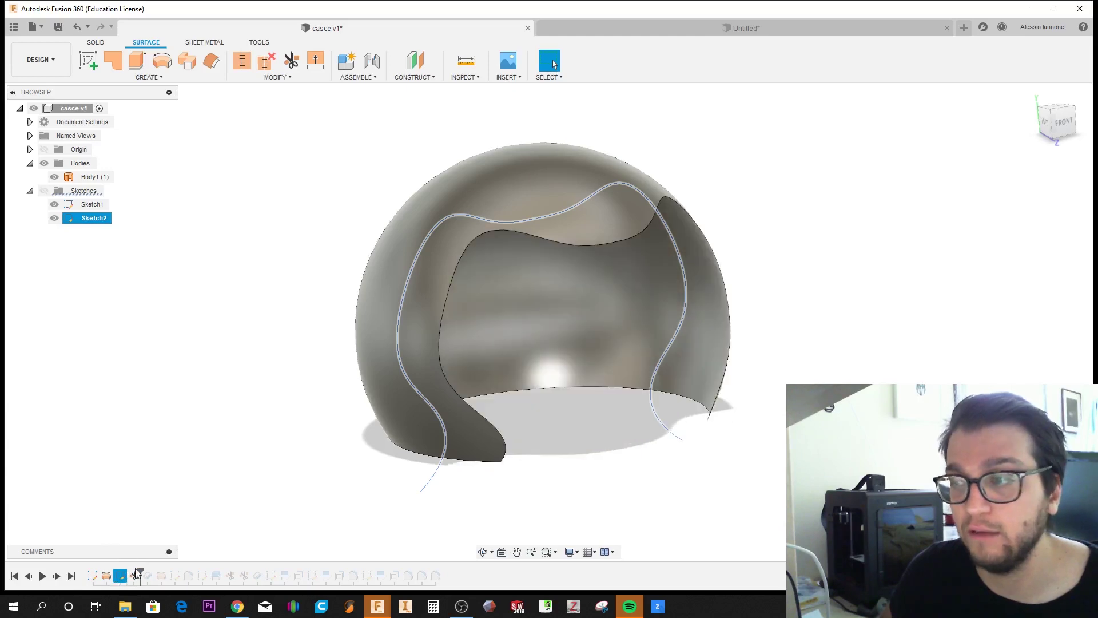
Step: Compare front views of the Untitled sphere and the casce v1 helmet with Sketch2 shown
left_click(751, 29)
left_click(814, 254)
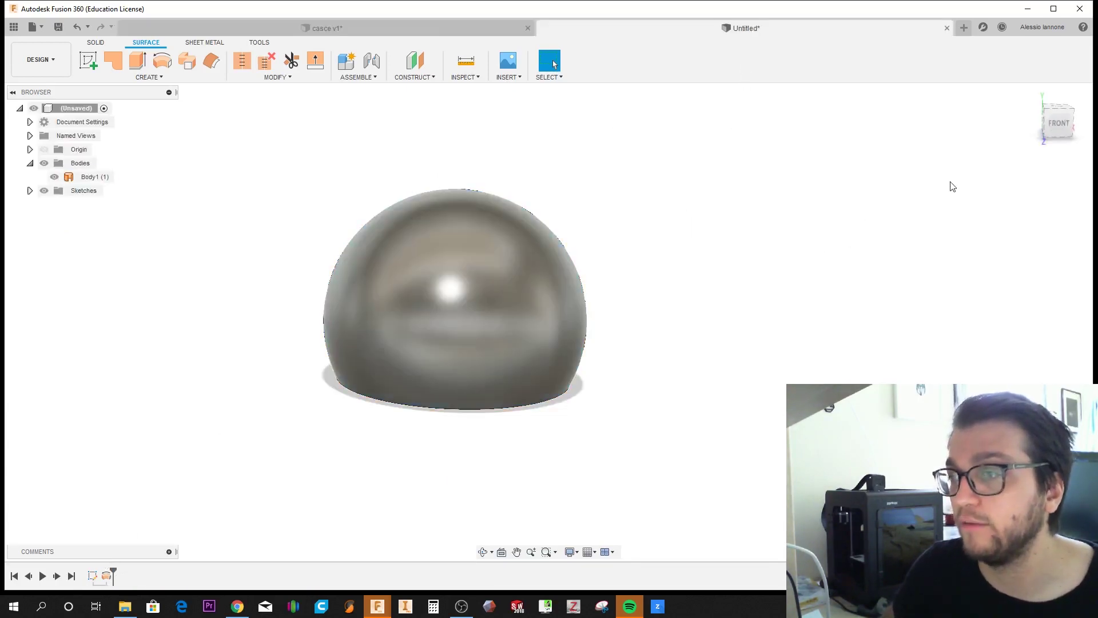
left_click(1057, 121)
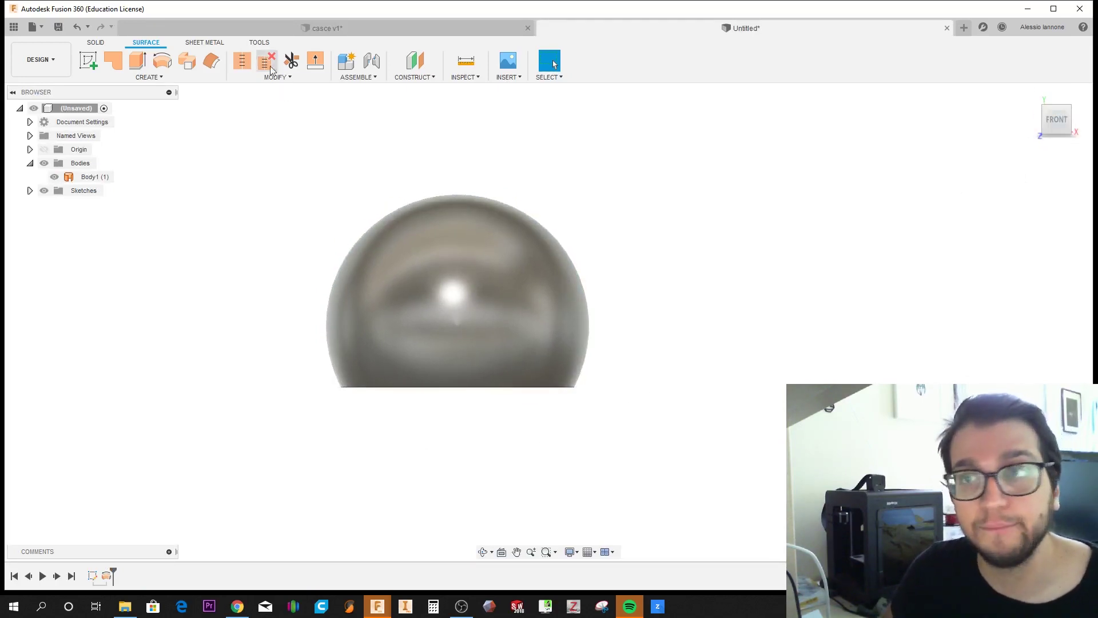
left_click(324, 28)
left_click(120, 575)
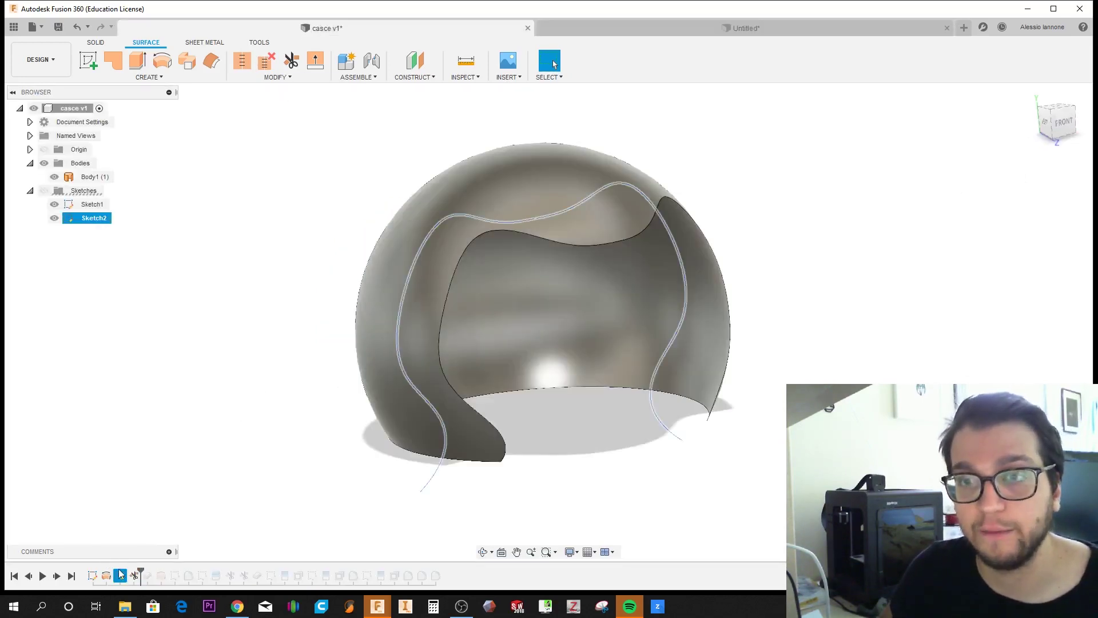
middle_click_drag(241, 369, 402, 208, "shift")
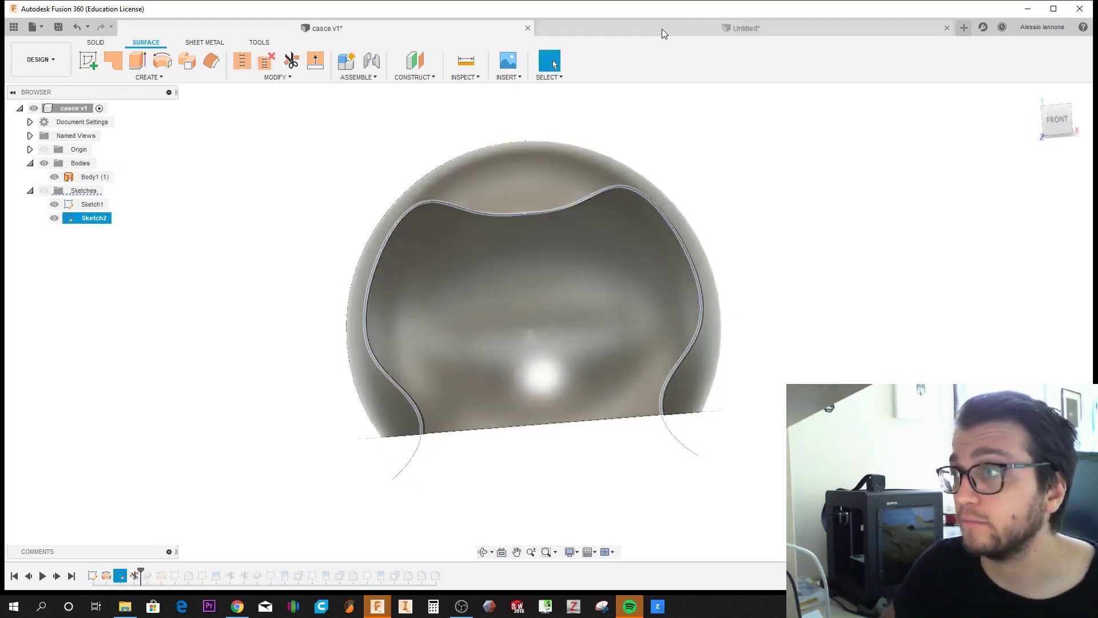
Step: Return to the Untitled design, select Body1 and begin a new sketch
left_click(661, 28)
left_click(392, 338)
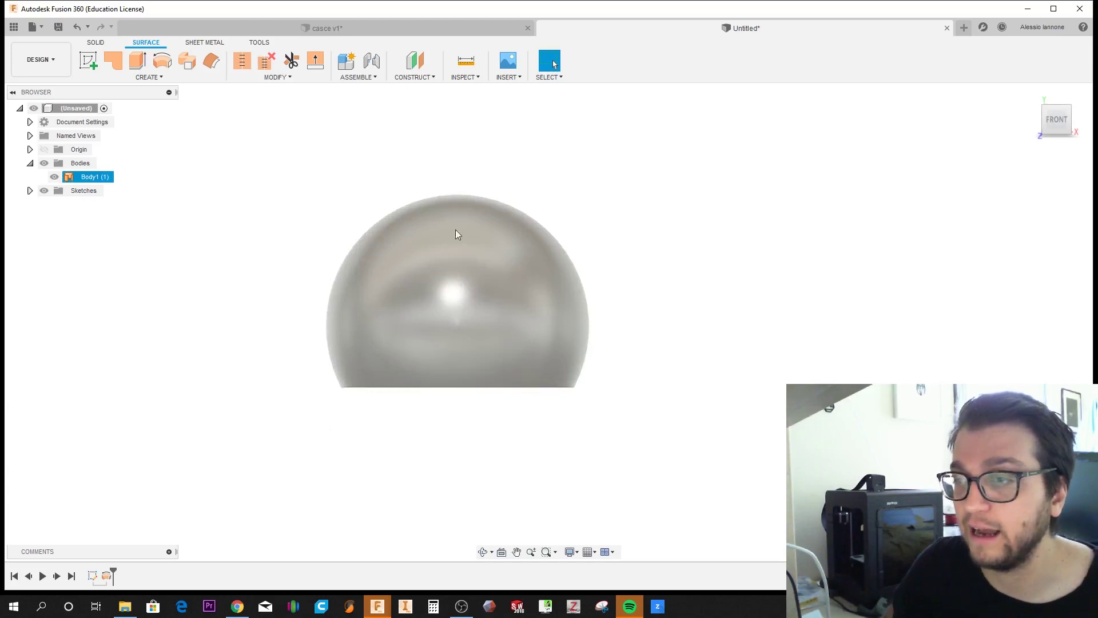
left_click(88, 60)
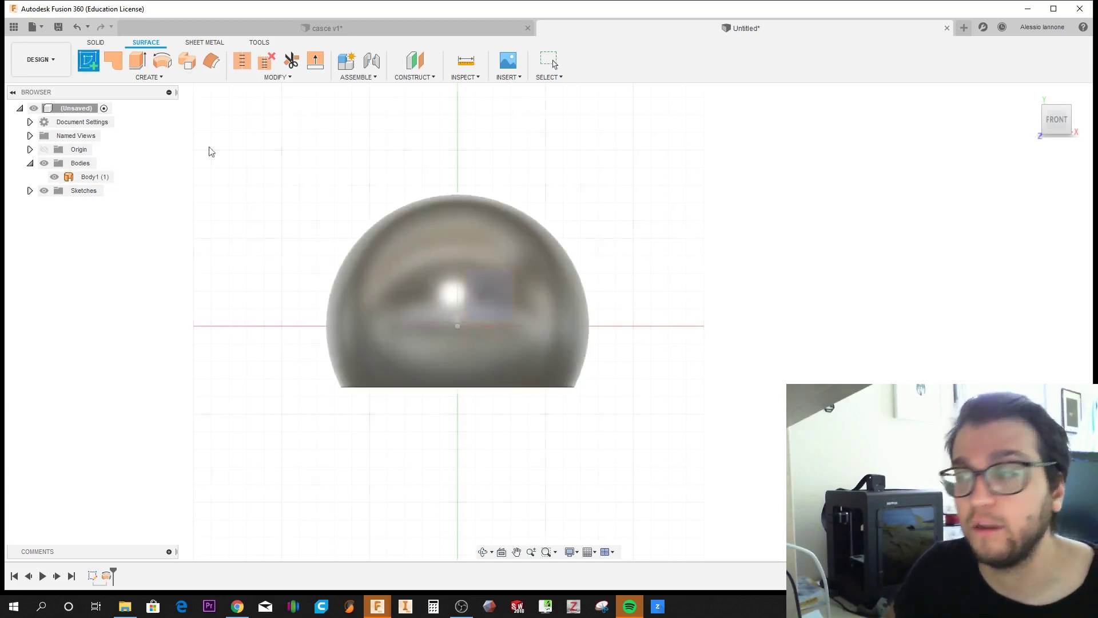
Step: On the front plane, draw a vertical line from below to above the sphere as construction
left_click(488, 286)
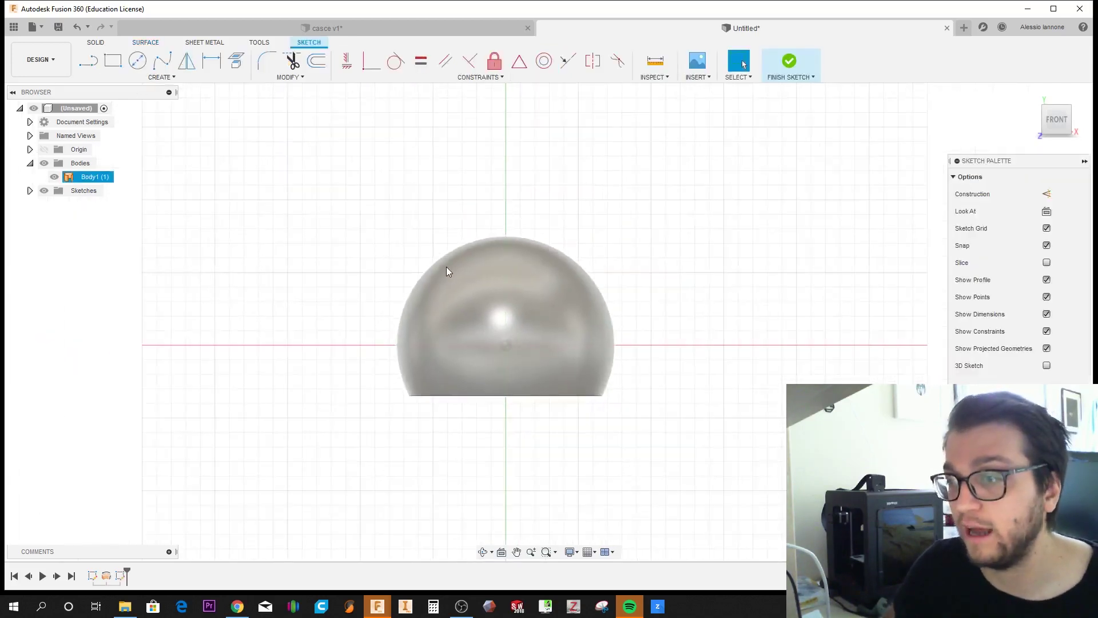
key("l")
scroll(498, 404, "up", 3)
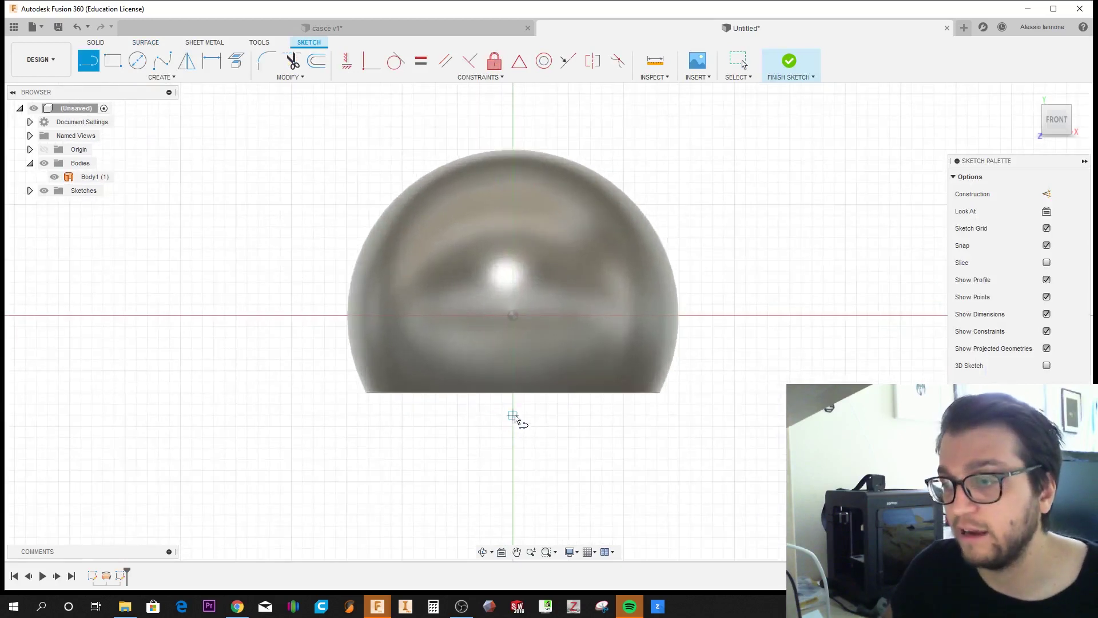
left_click(513, 415)
left_click(513, 105)
key("Escape")
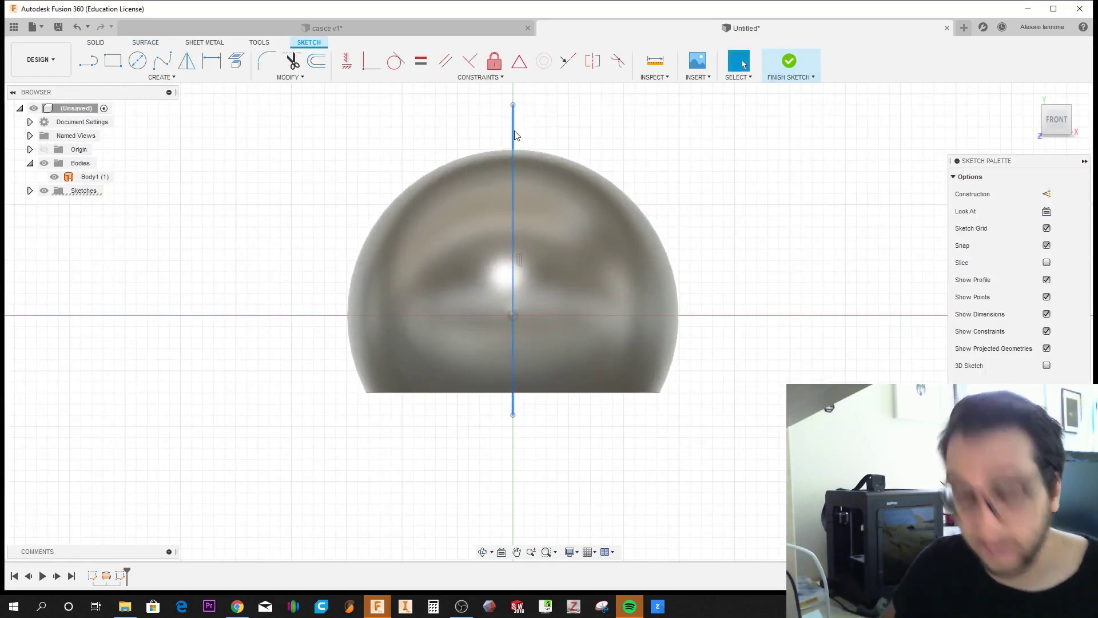
key("x")
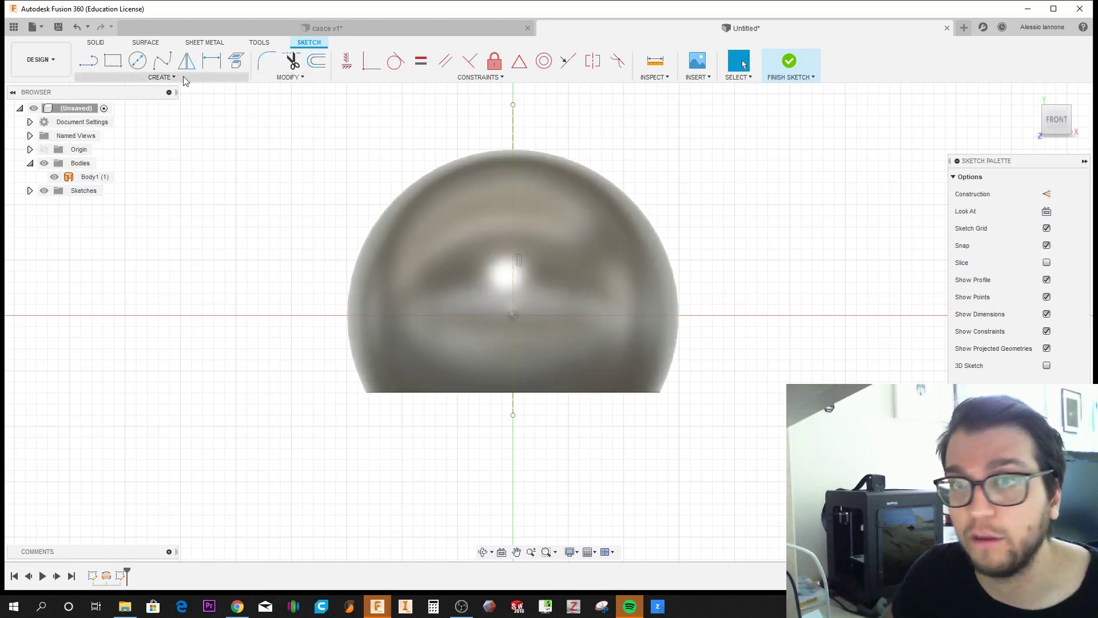
left_click(163, 67)
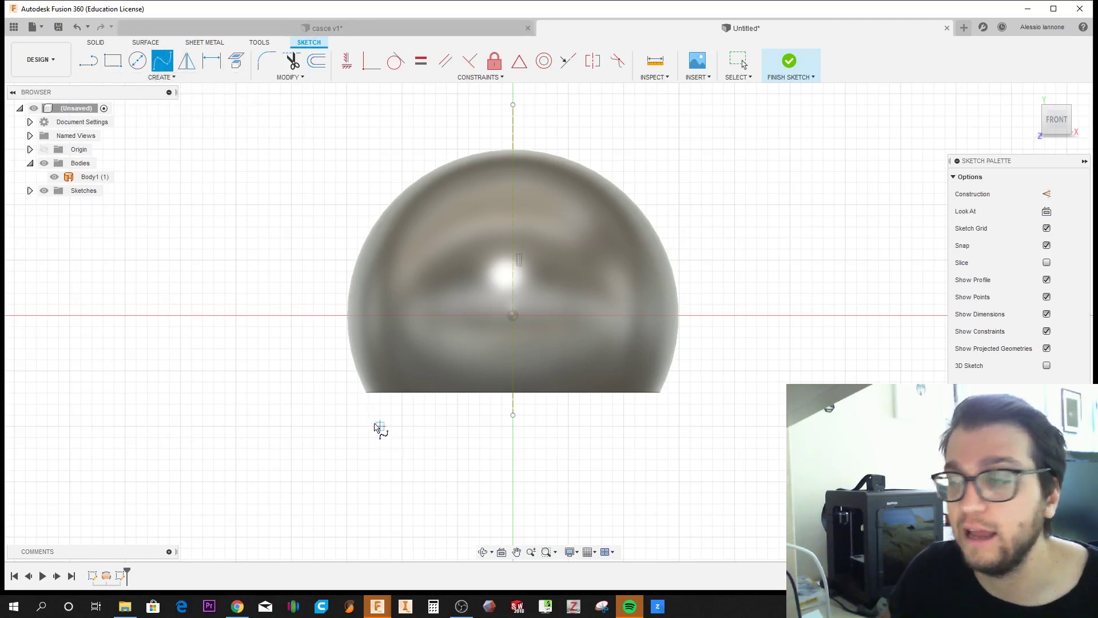
Step: Draw a fit-point spline from below the sphere's left edge up to the centreline
left_click(380, 330)
left_click(380, 270)
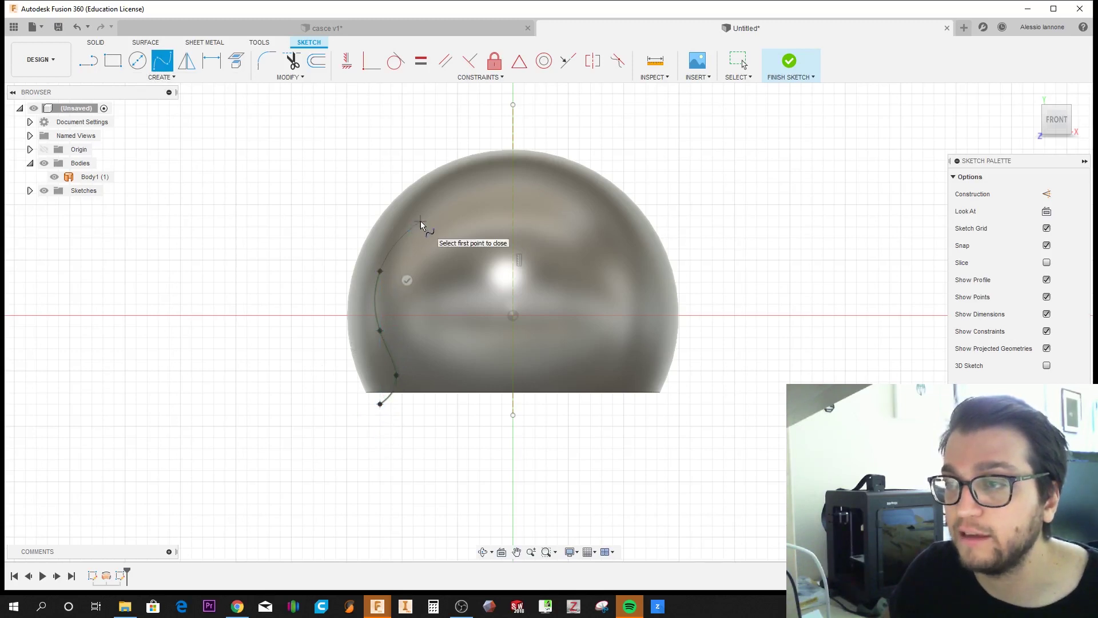
left_click(421, 220)
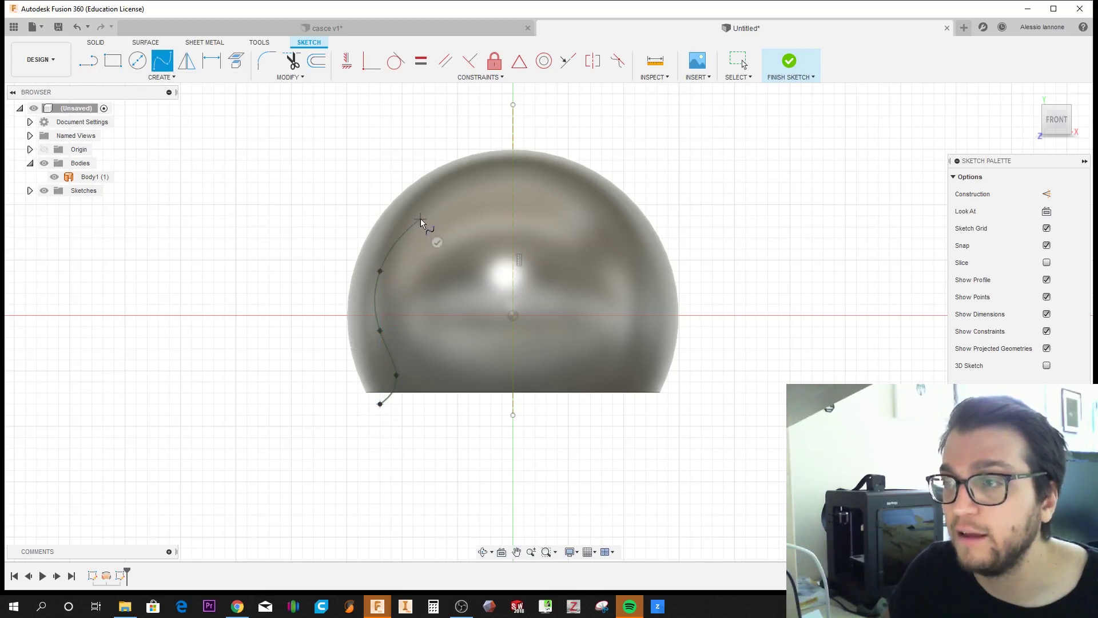
left_click(480, 249)
left_click(513, 260)
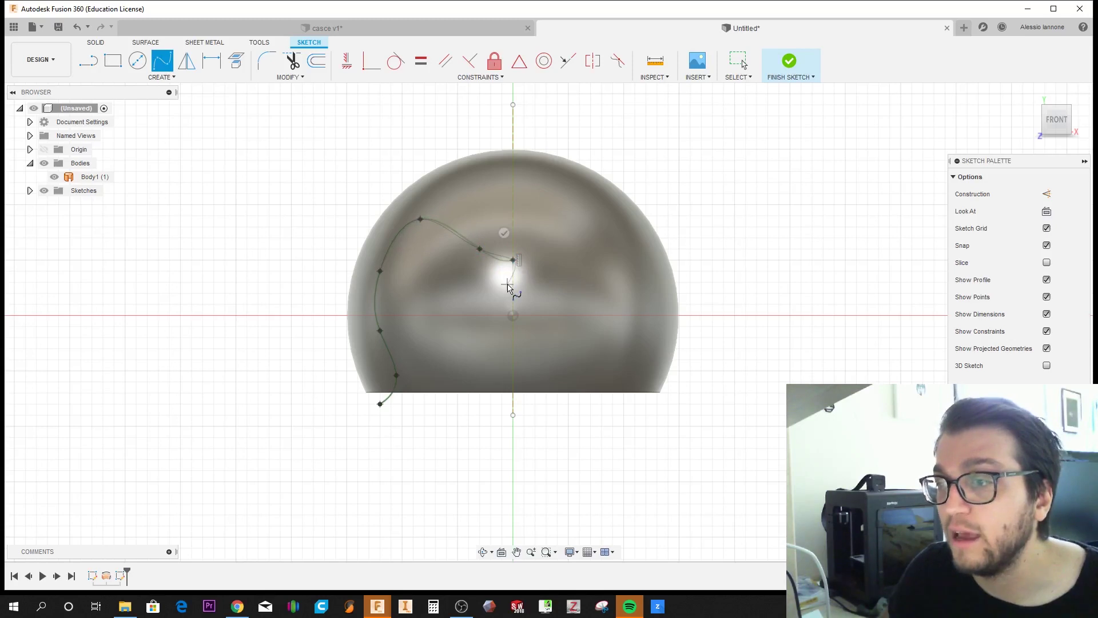
left_click(504, 233)
key("Escape")
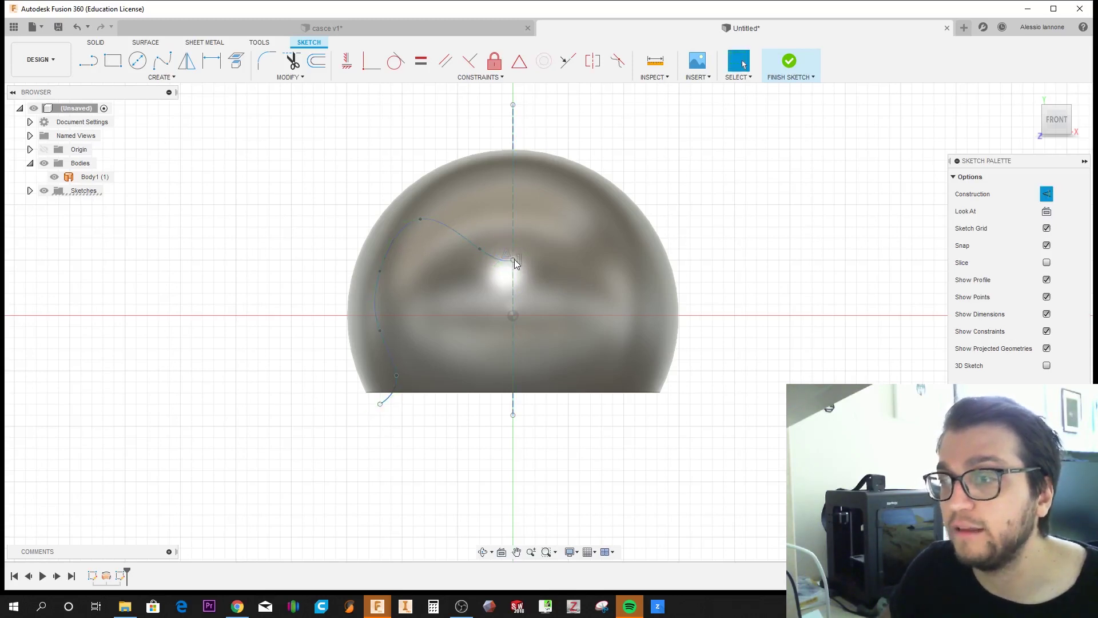
Step: Select the spline's end tangent handle at the centreline
scroll(515, 264, "up", 3)
left_click(496, 263)
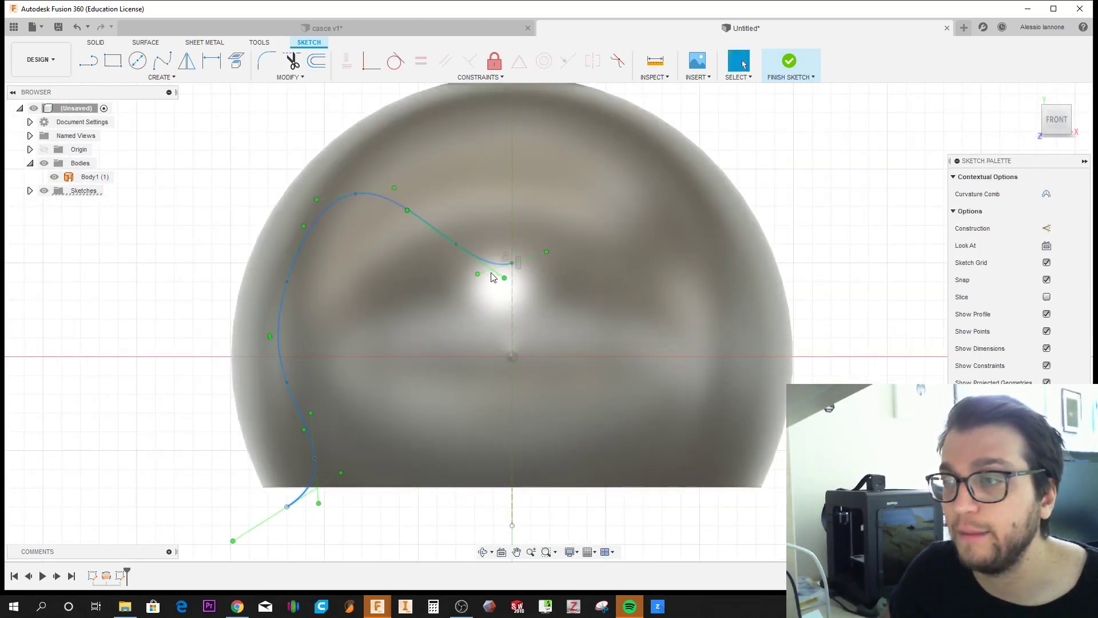
scroll(497, 265, "down", 3)
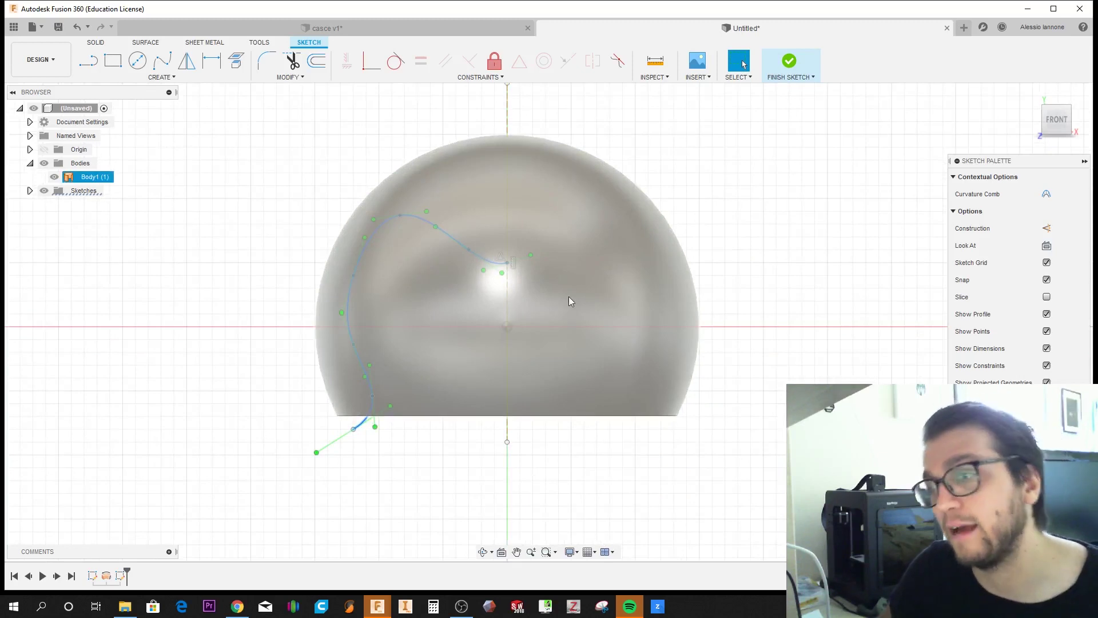
scroll(503, 241, "up", 4)
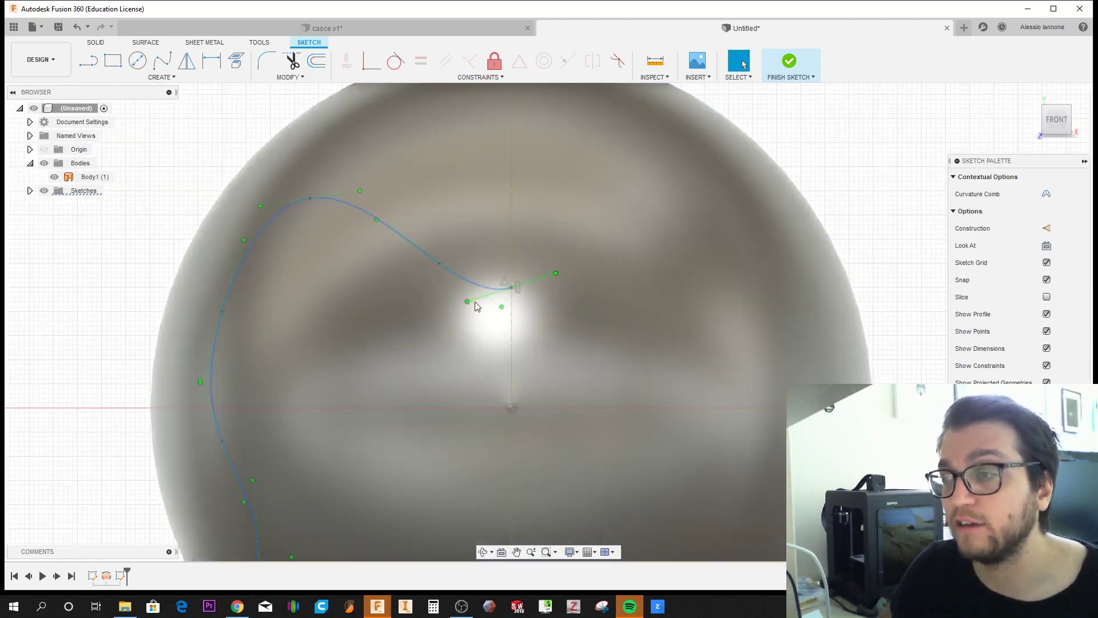
left_click(475, 302)
left_click(489, 287)
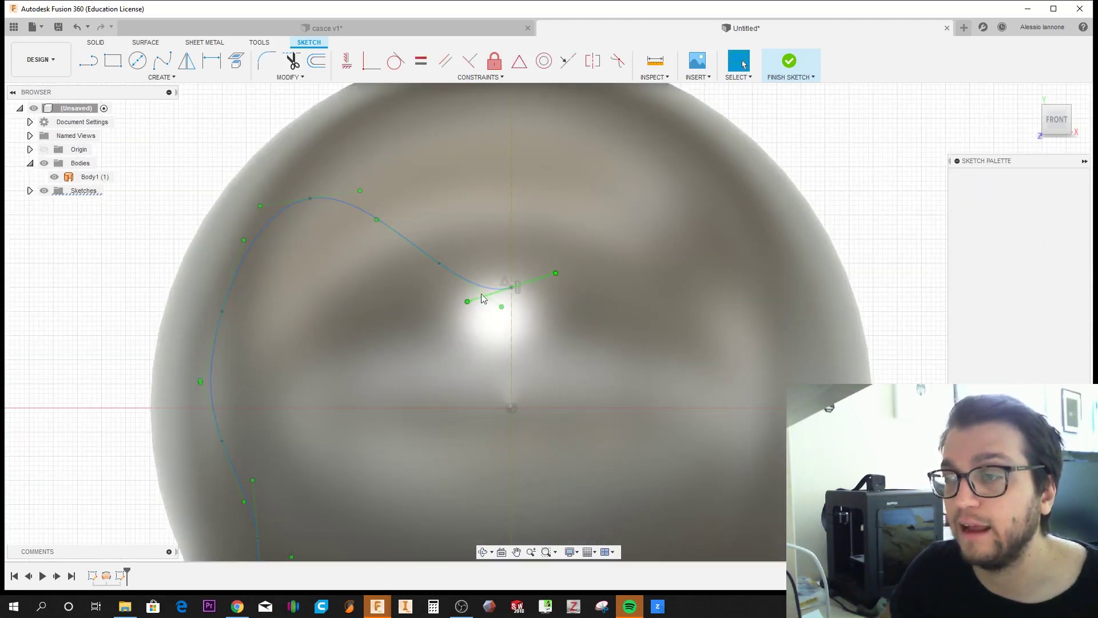
scroll(489, 287, "up", 2)
scroll(488, 287, "up", 2)
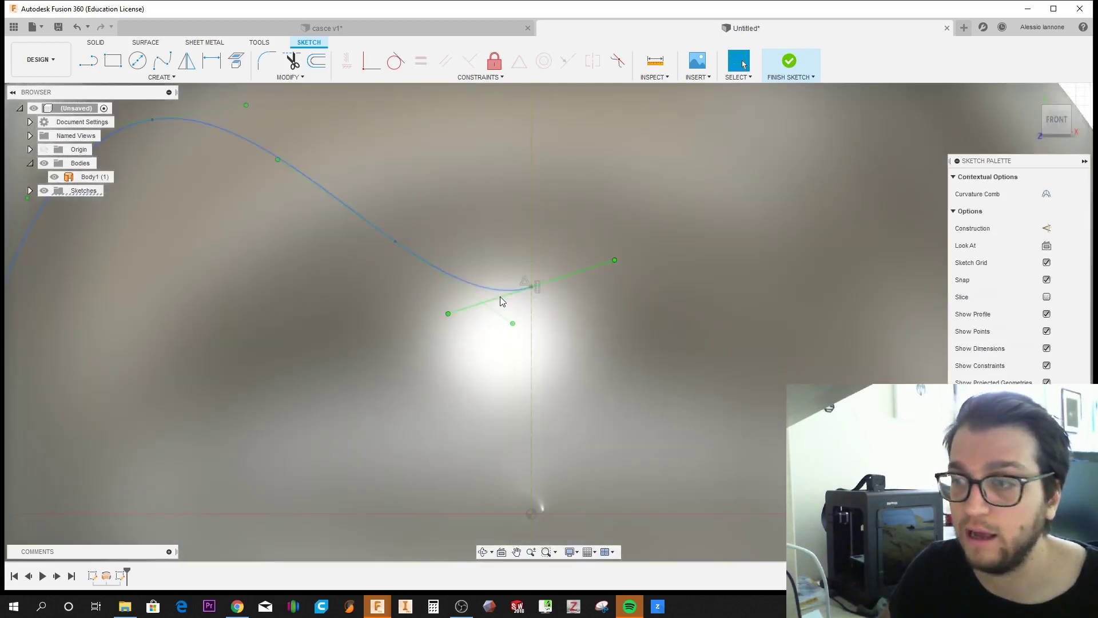
left_click(499, 297)
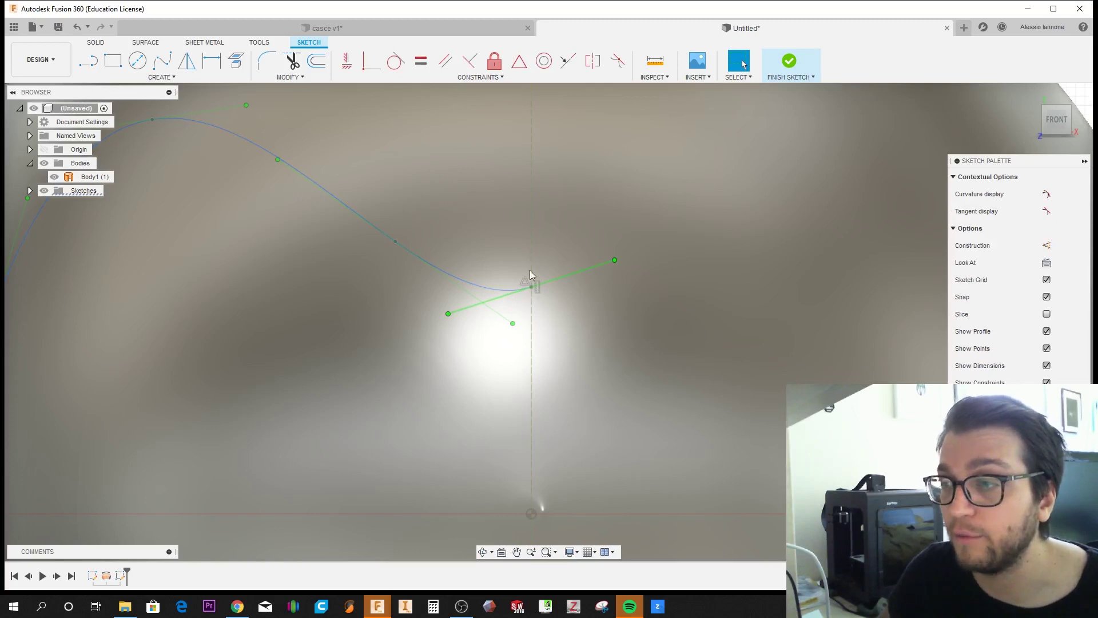
scroll(526, 289, "down", 2)
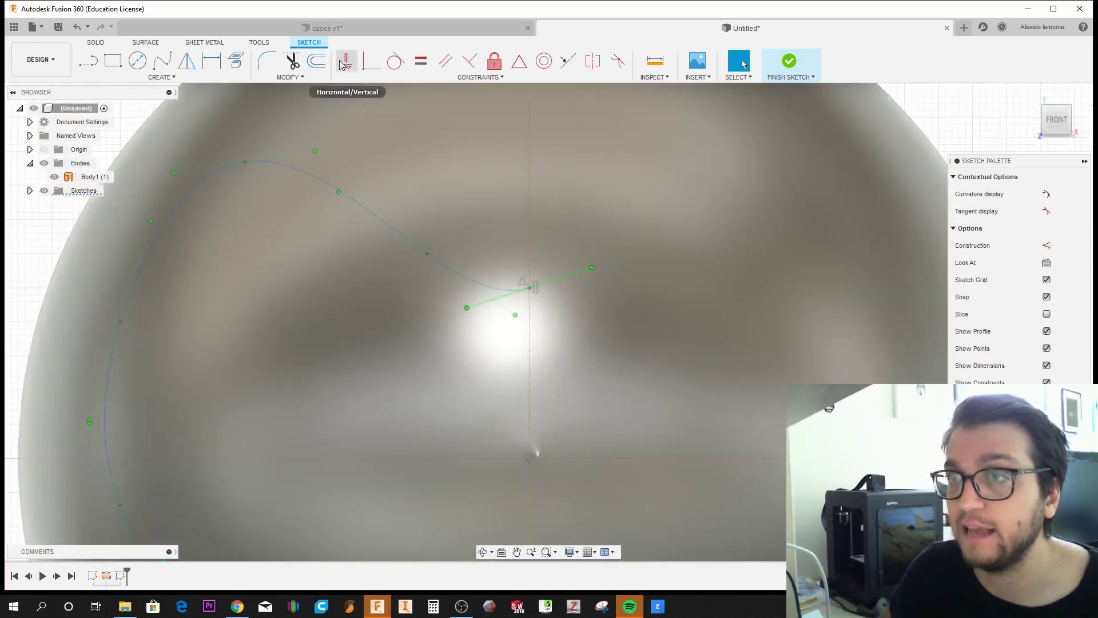
Step: Constrain the spline's end tangent handle to horizontal
left_click(347, 61)
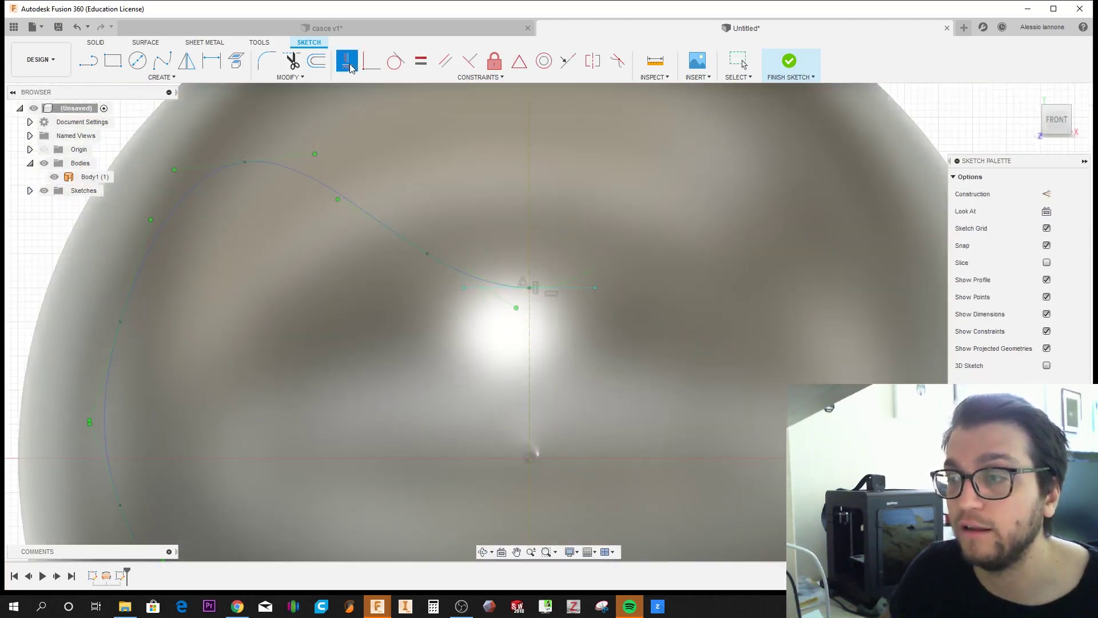
scroll(529, 292, "up", 3)
key("Escape")
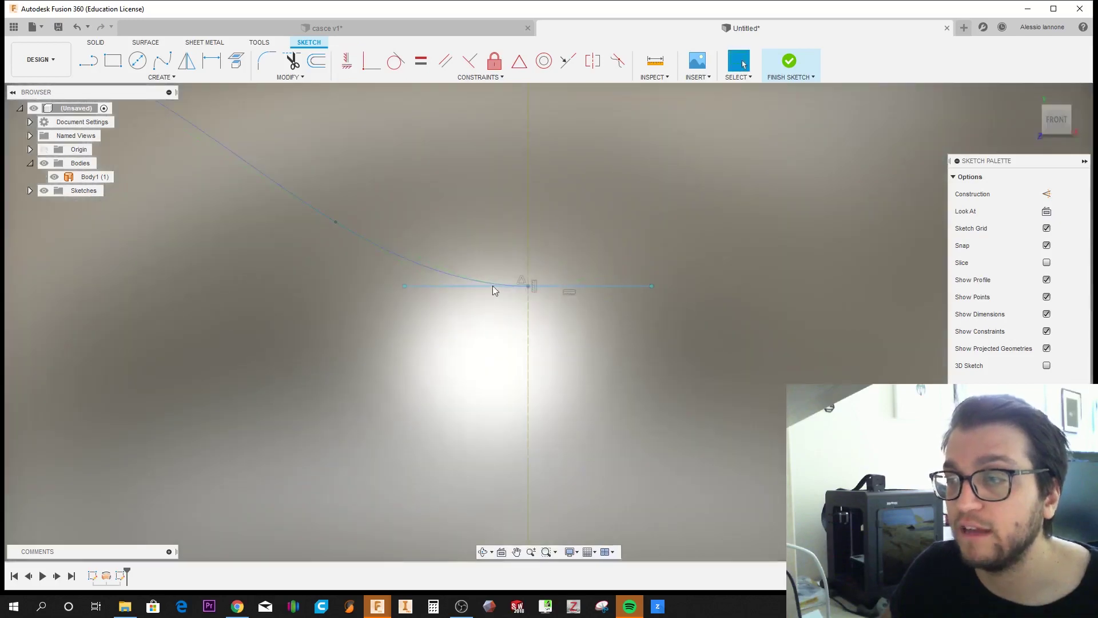
left_click(390, 245)
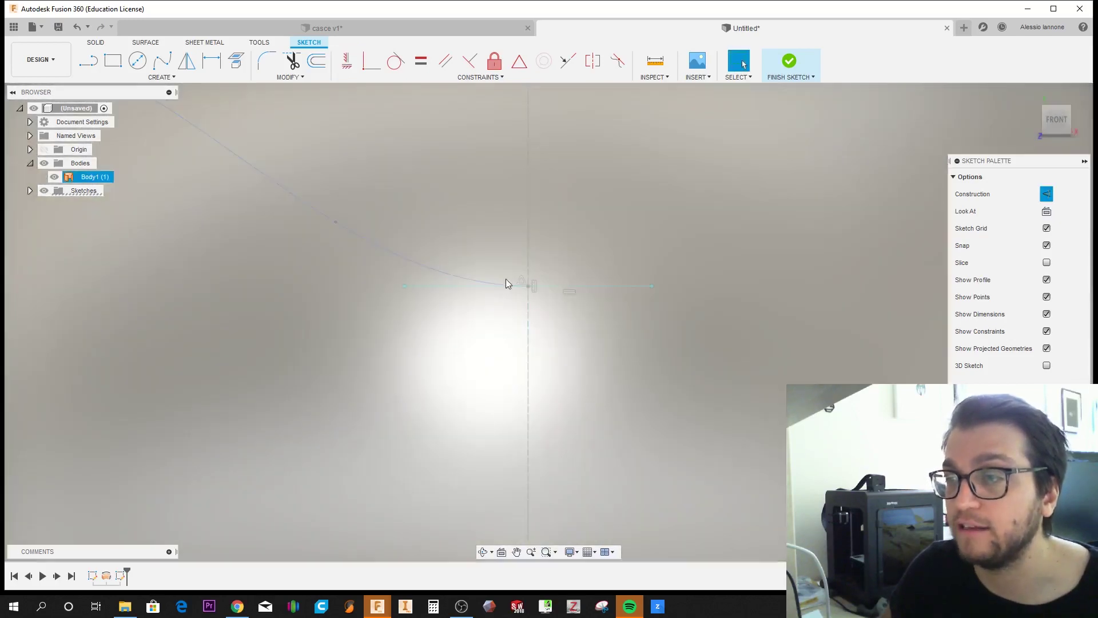
left_click(502, 285)
scroll(528, 287, "down", 3)
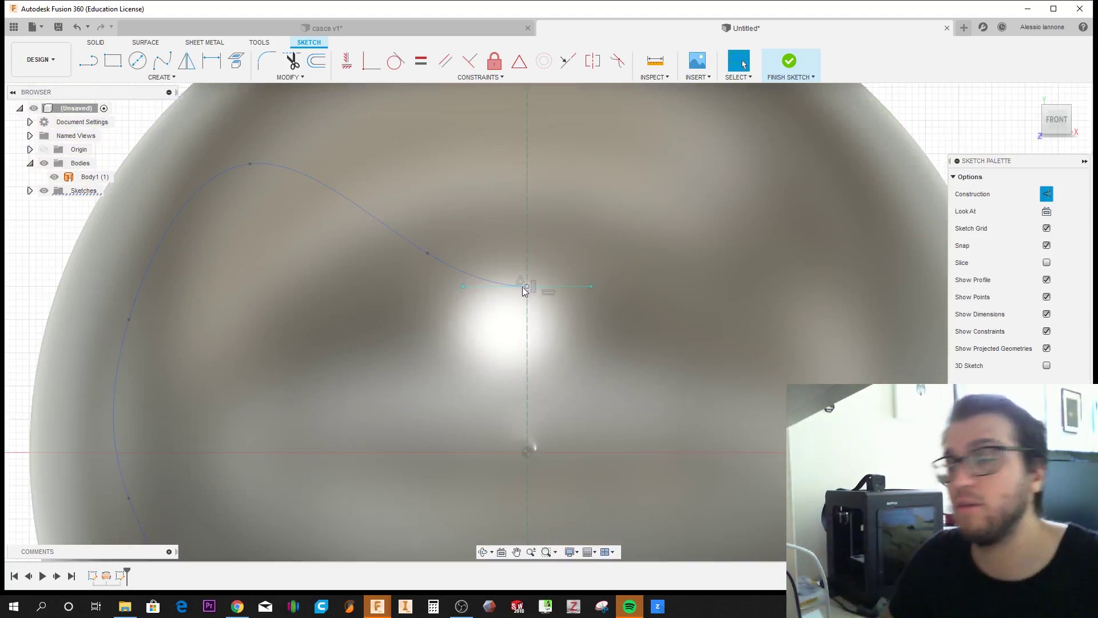
key("Escape")
Step: Drag the spline's fit points to arch the curve higher across the upper left
mouse_move(428, 254)
left_mouse_down()
mouse_move(430, 284)
mouse_move(422, 275)
left_mouse_up()
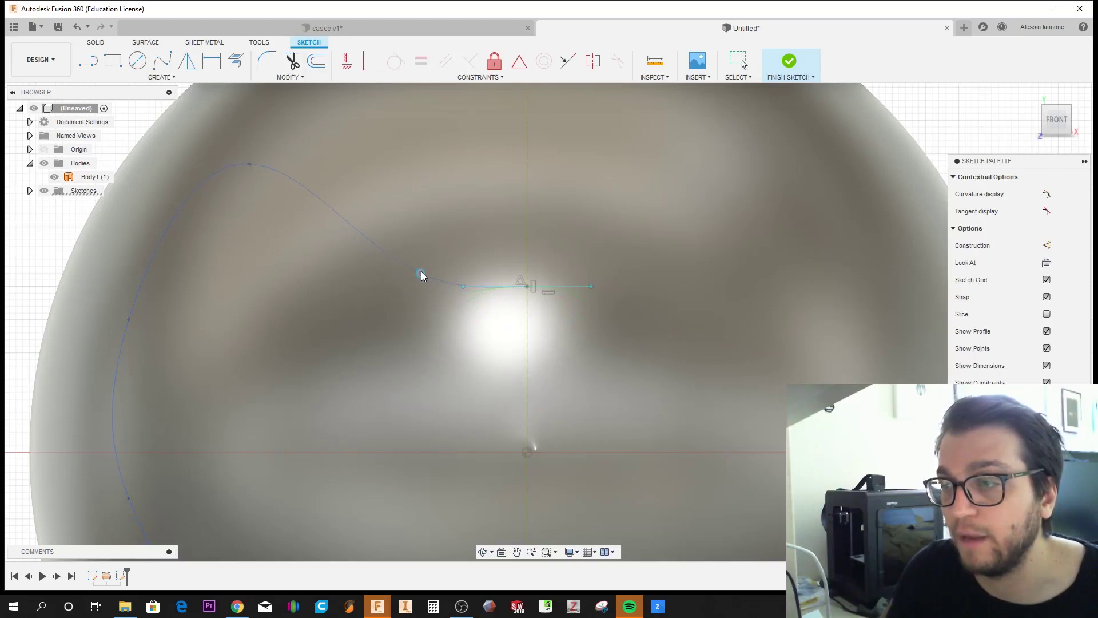
scroll(424, 290, "down", 3)
left_click_drag(317, 213, 322, 226)
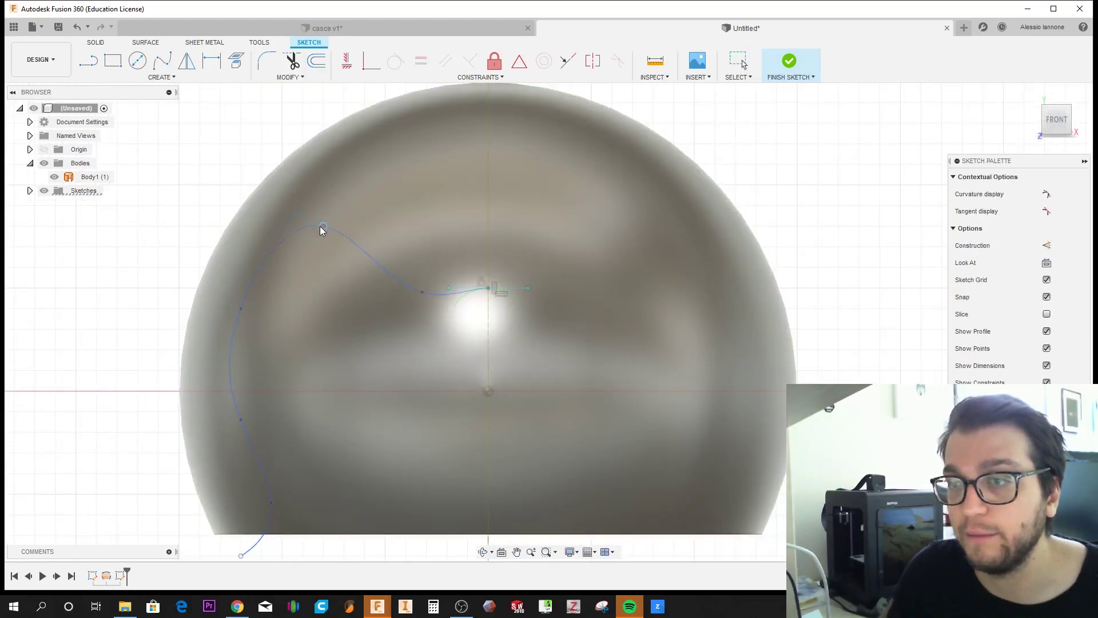
left_click_drag(423, 293, 410, 272)
scroll(410, 273, "down", 4)
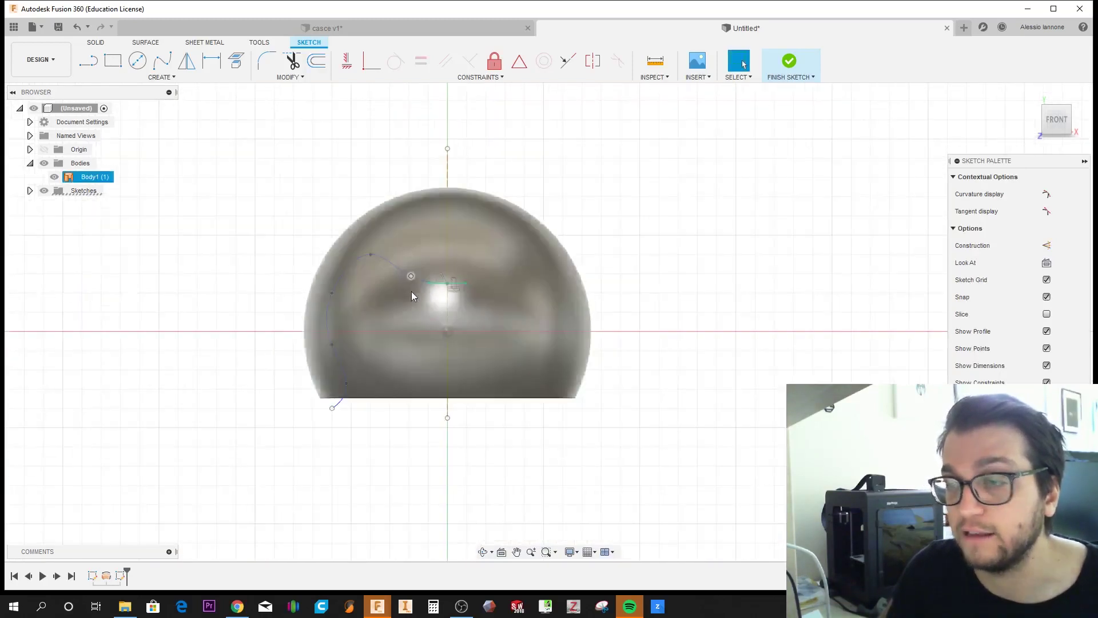
left_click(255, 223)
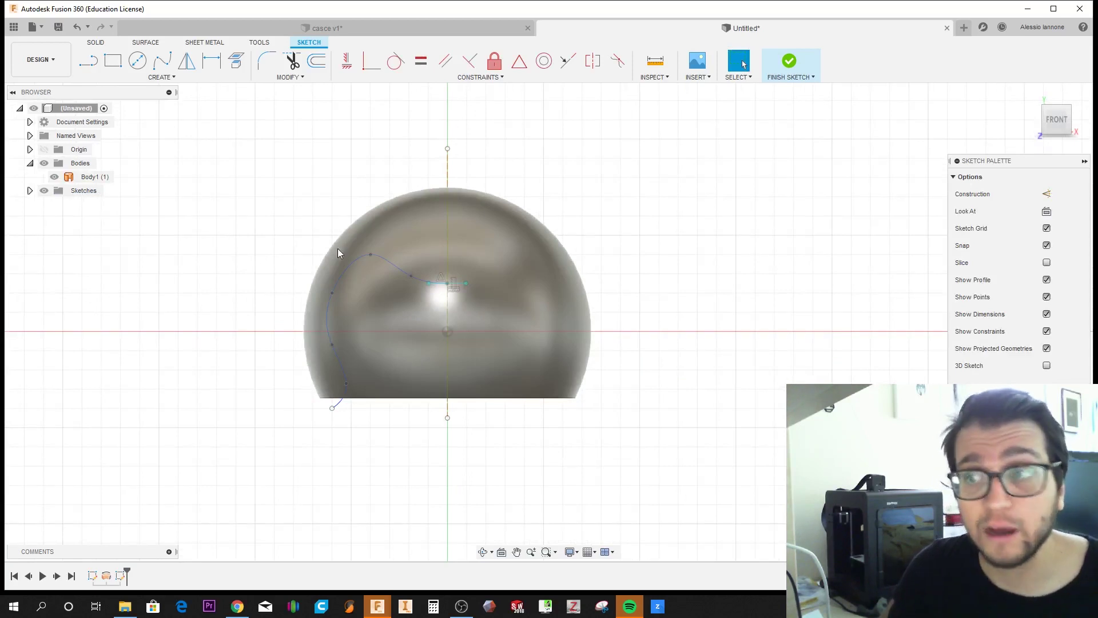
left_click(405, 274)
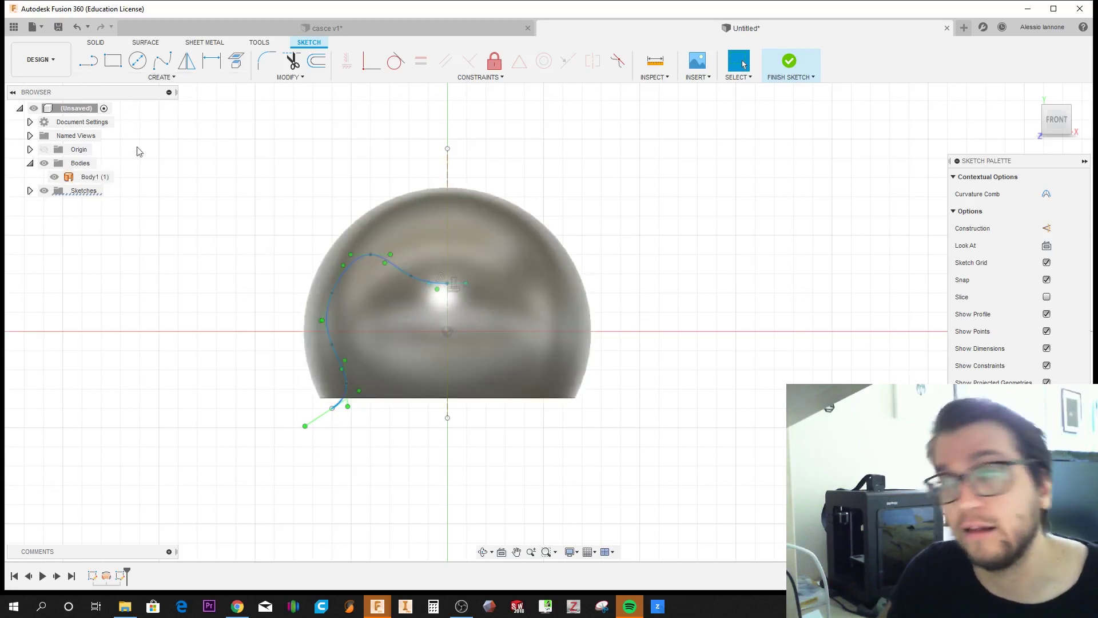
Step: Mirror the visor spline across the vertical centre line and check the mirrored copy
left_click(163, 77)
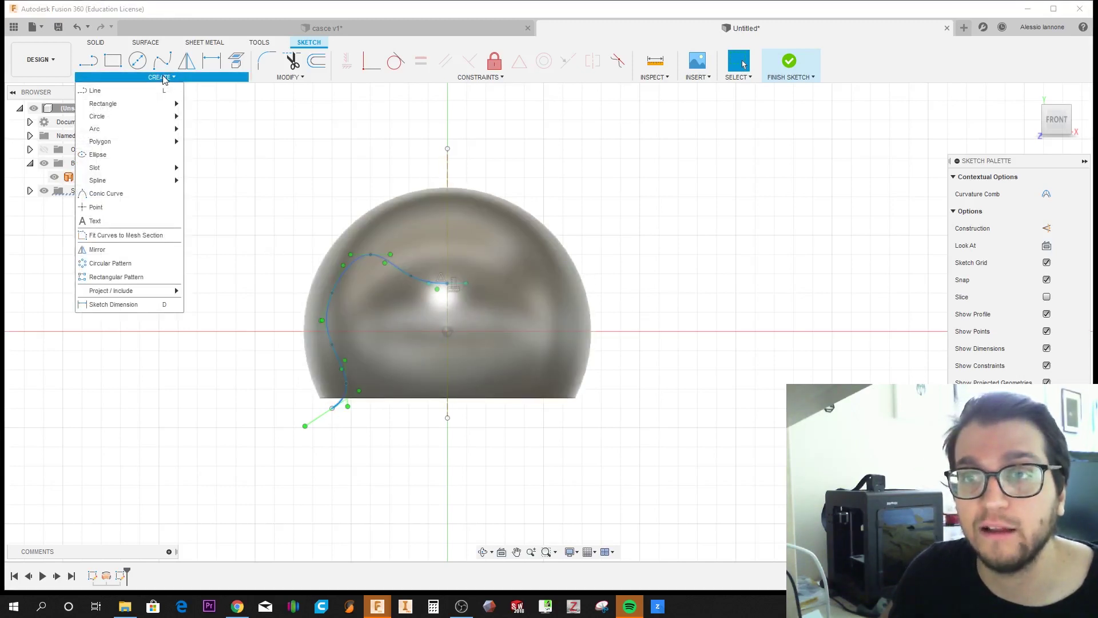
left_click(112, 252)
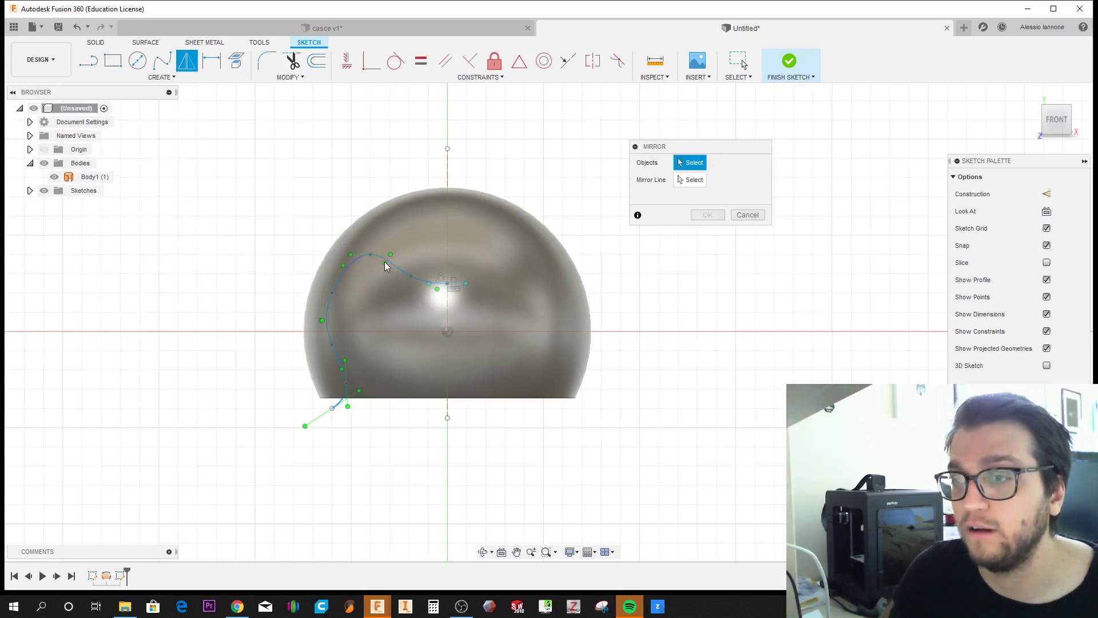
left_click(692, 181)
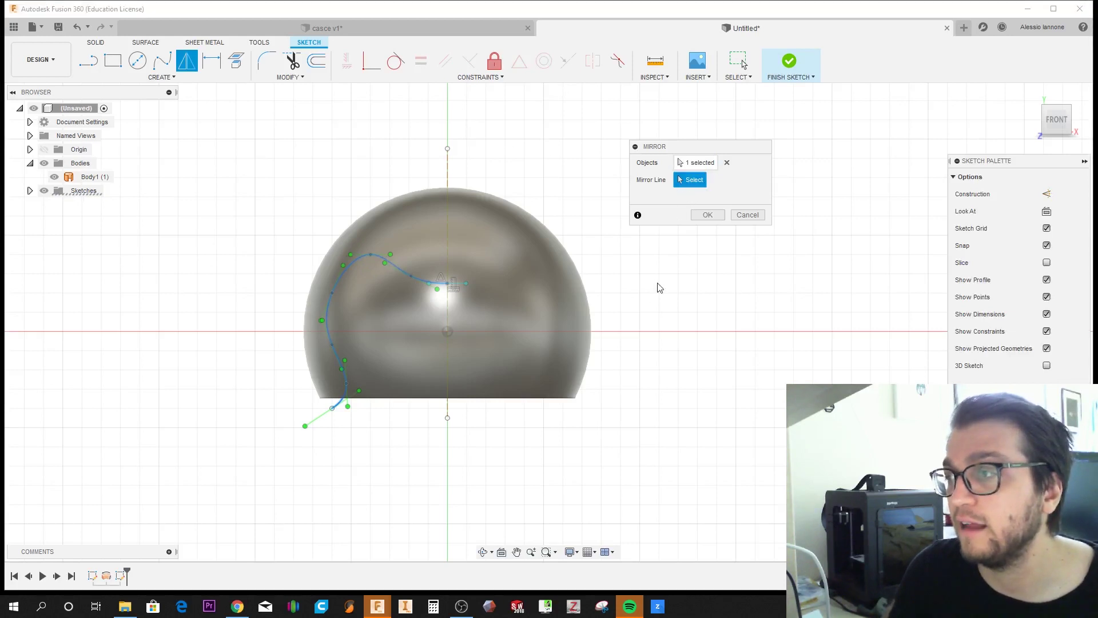
left_click(449, 176)
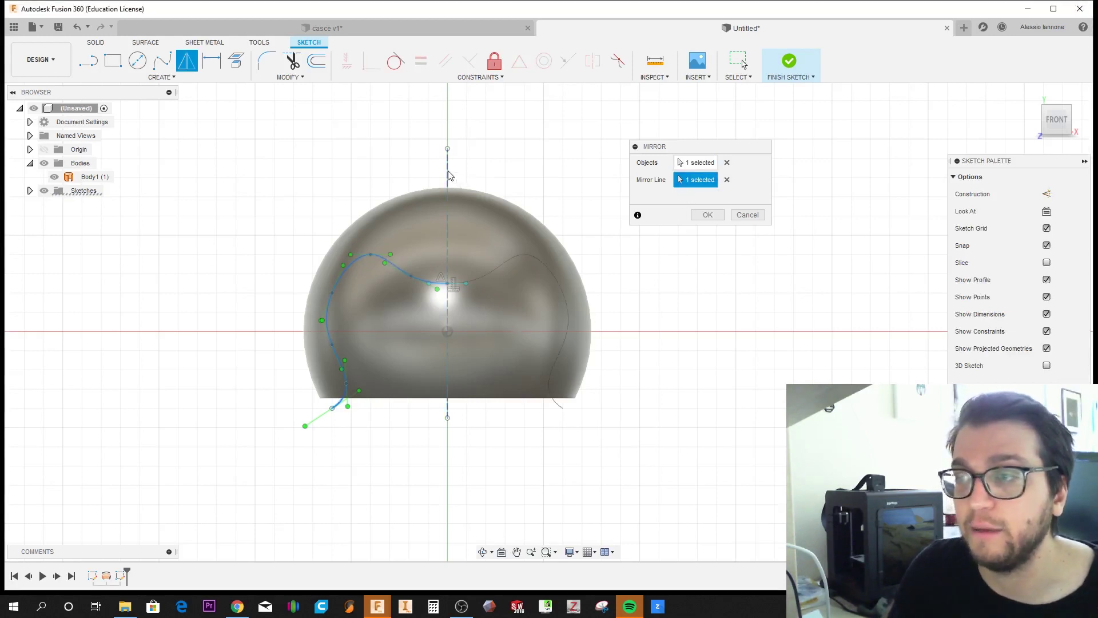
left_click(707, 215)
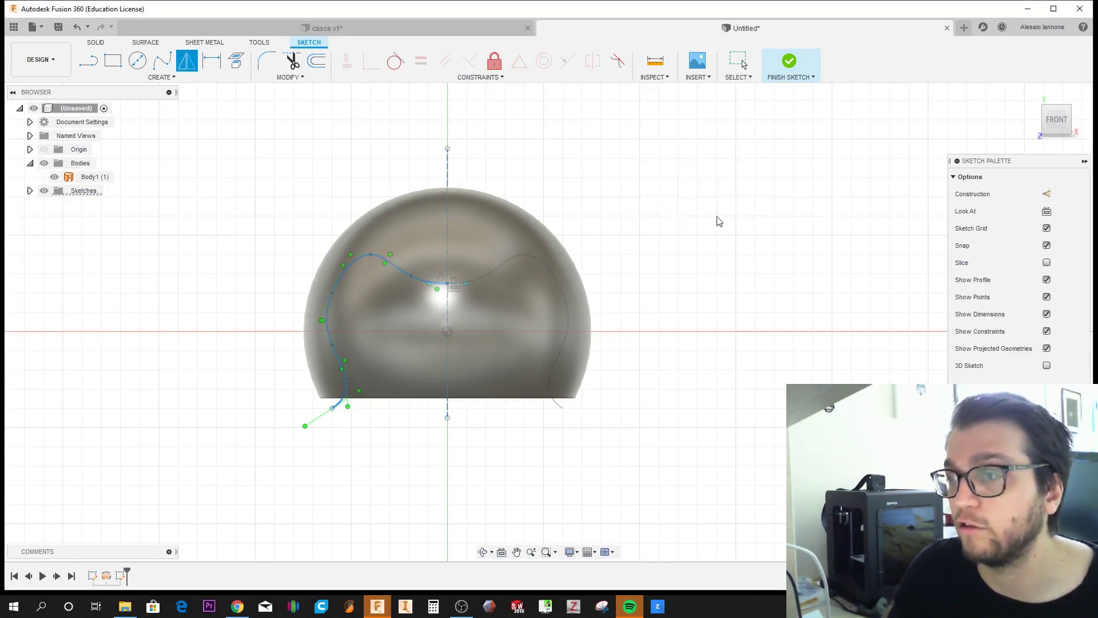
left_click(565, 307)
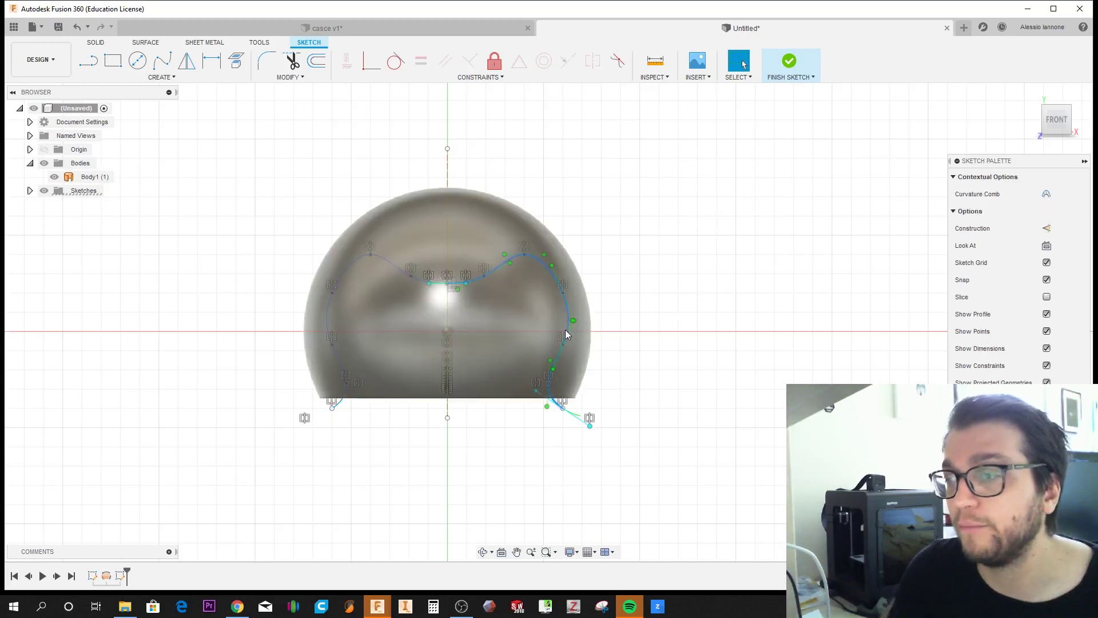
left_click(402, 274)
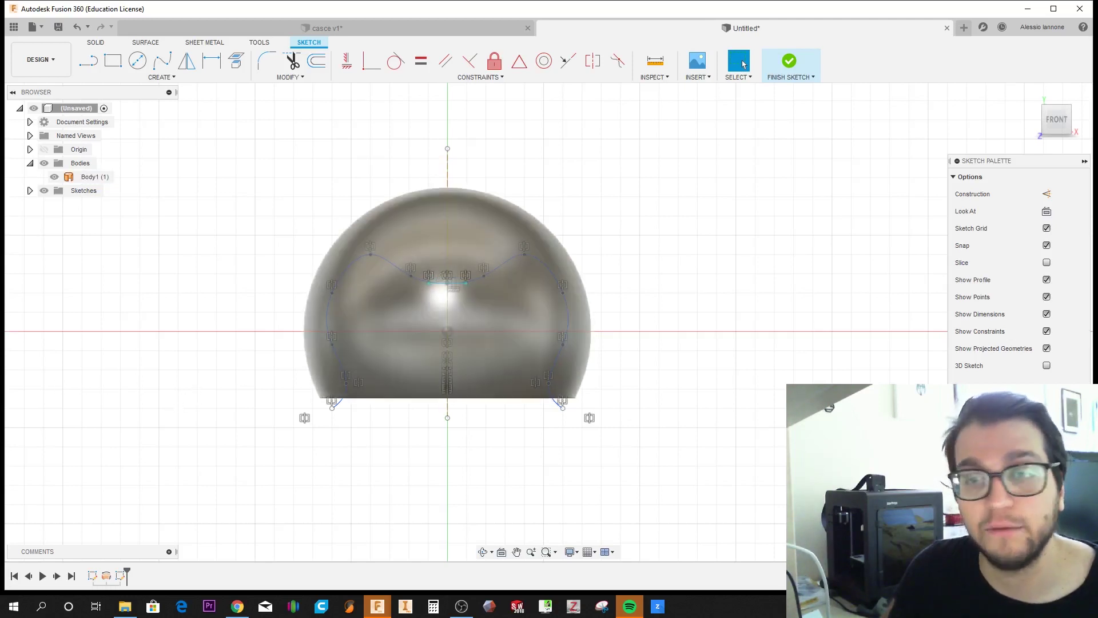
Step: Surface-extrude the symmetric visor outline 139.111 mm through the dome as a second body
scroll(486, 317, "up", 5)
mouse_move(468, 330)
middle_mouse_down()
mouse_move(414, 272)
mouse_move(420, 255)
middle_mouse_up()
mouse_move(383, 216)
middle_mouse_down("shift")
mouse_move(409, 232)
mouse_move(393, 236)
middle_mouse_up("shift")
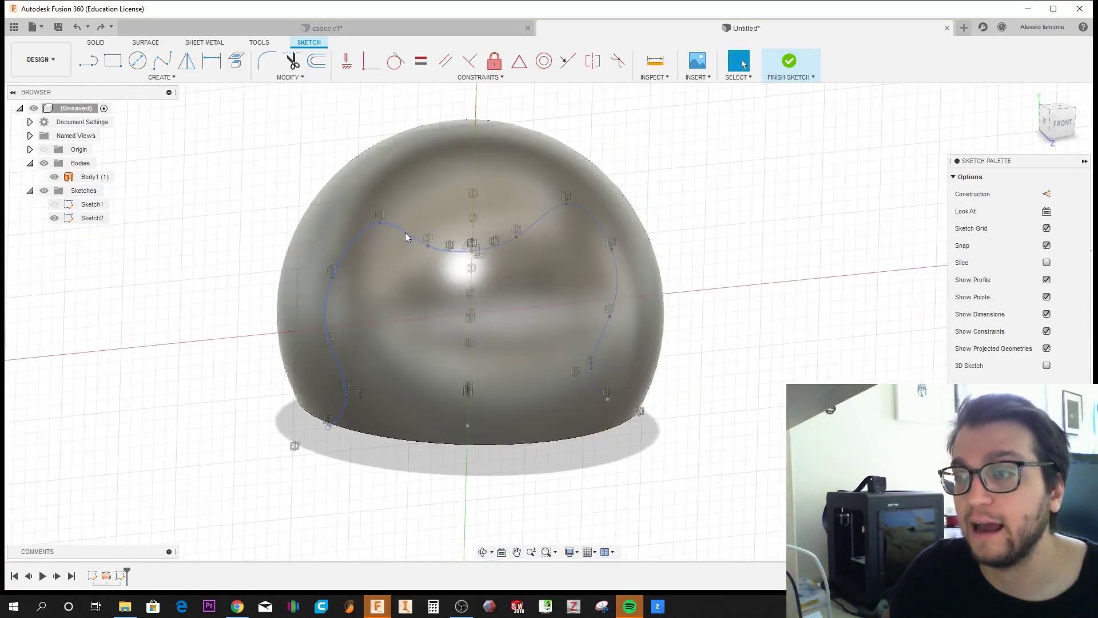
left_click(132, 44)
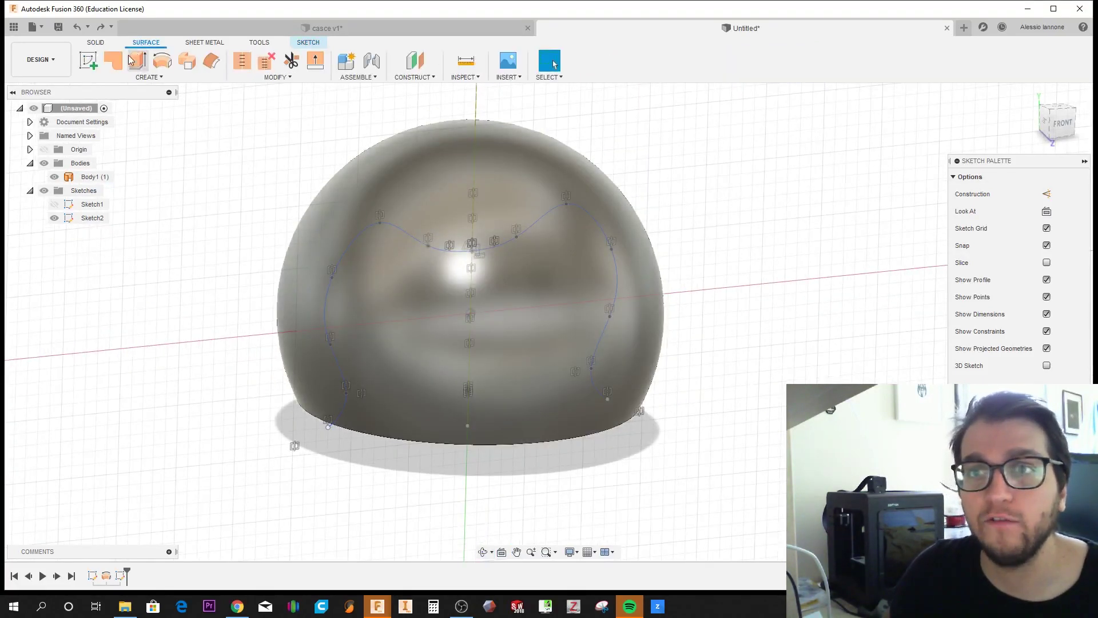
left_click(134, 60)
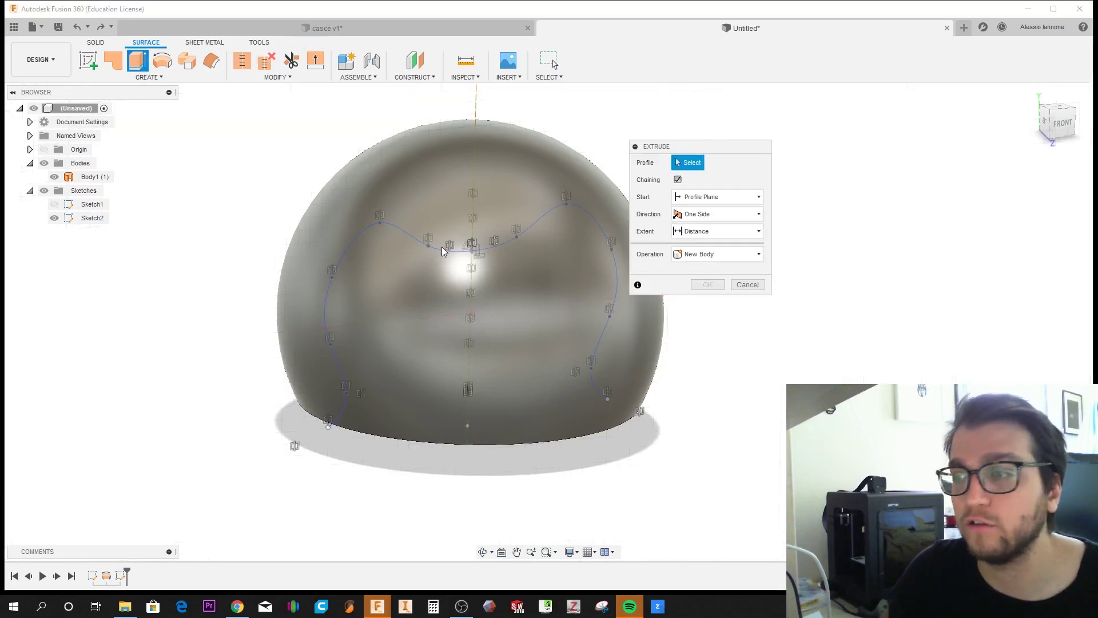
left_click(517, 239)
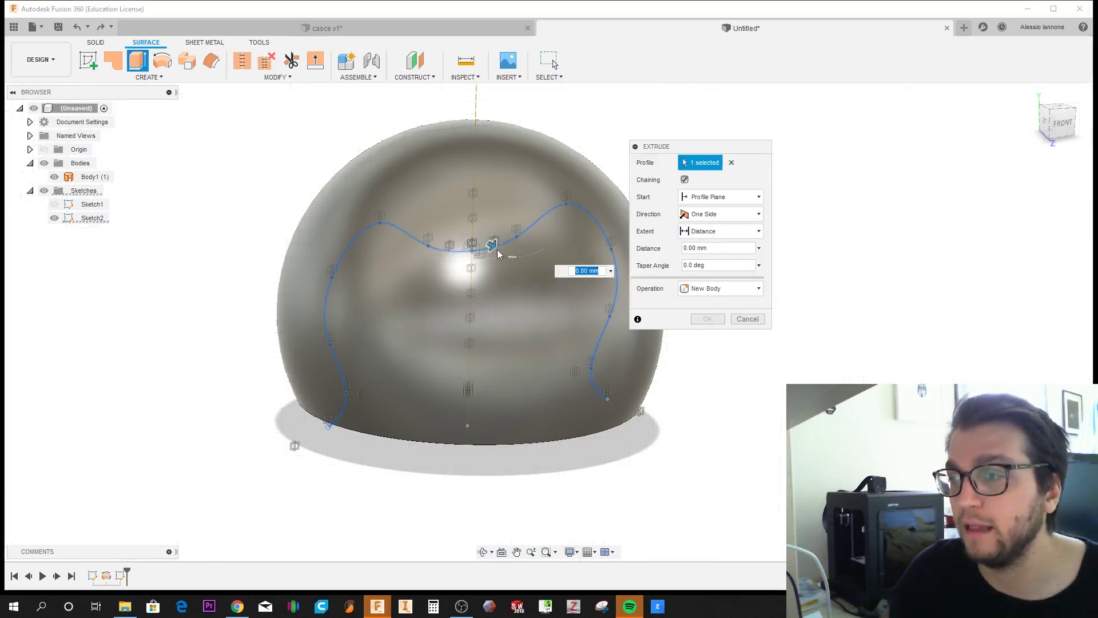
mouse_move(448, 252)
left_mouse_down()
mouse_move(489, 242)
mouse_move(592, 302)
left_mouse_up()
scroll(490, 242, "down", 2)
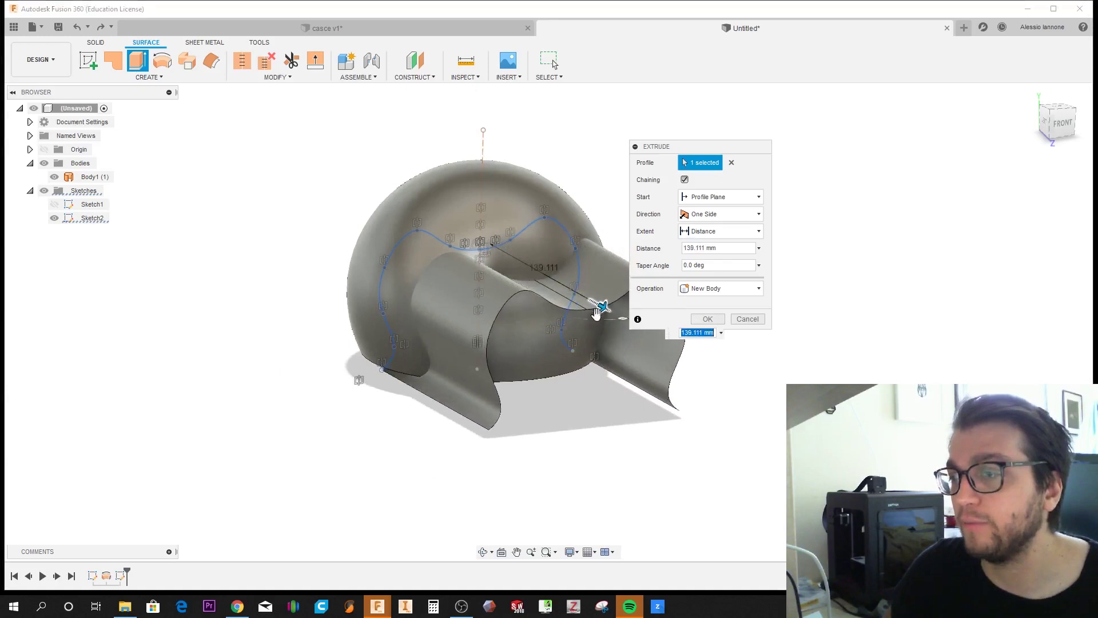
middle_click_drag(596, 307, 491, 360, "shift")
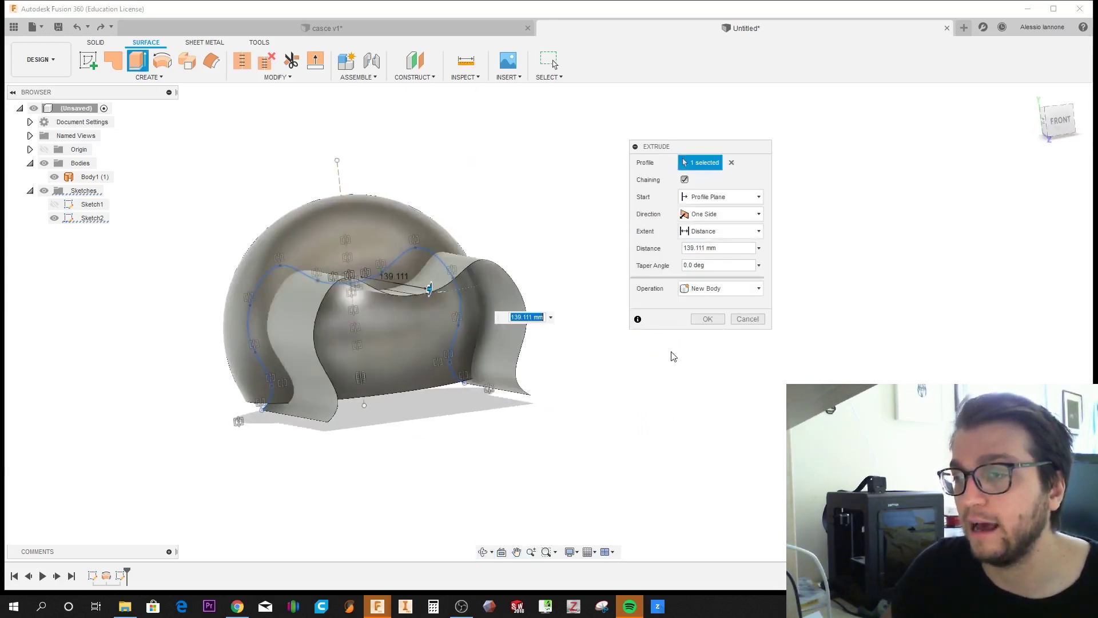
left_click(708, 318)
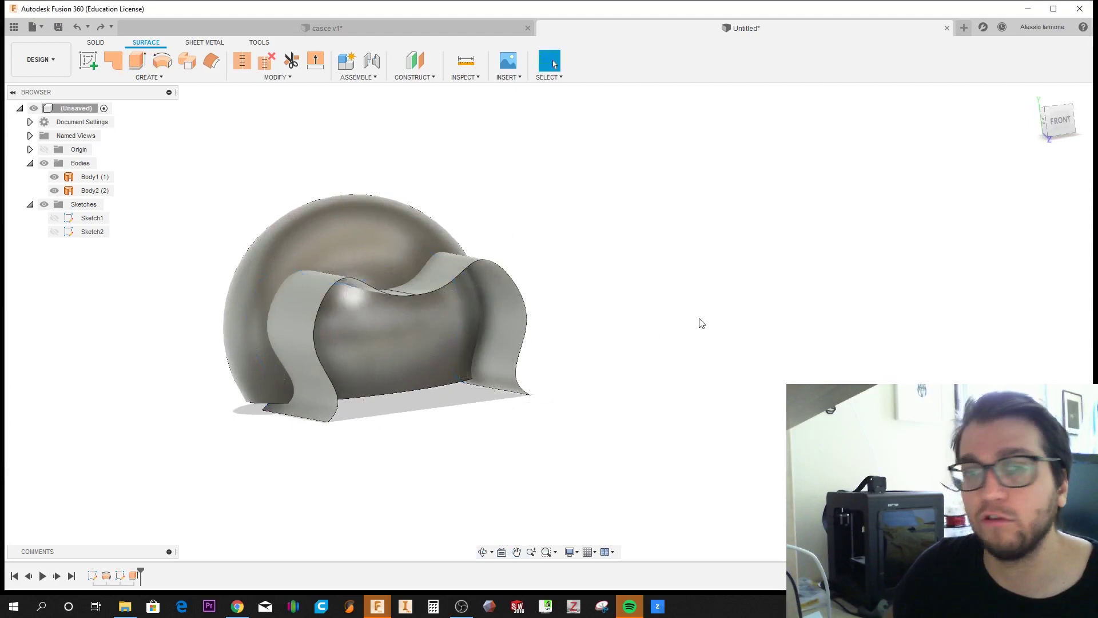
Step: Trim the helmet sphere with the wavy Body2 surface to cut out the visor opening
left_click(95, 191)
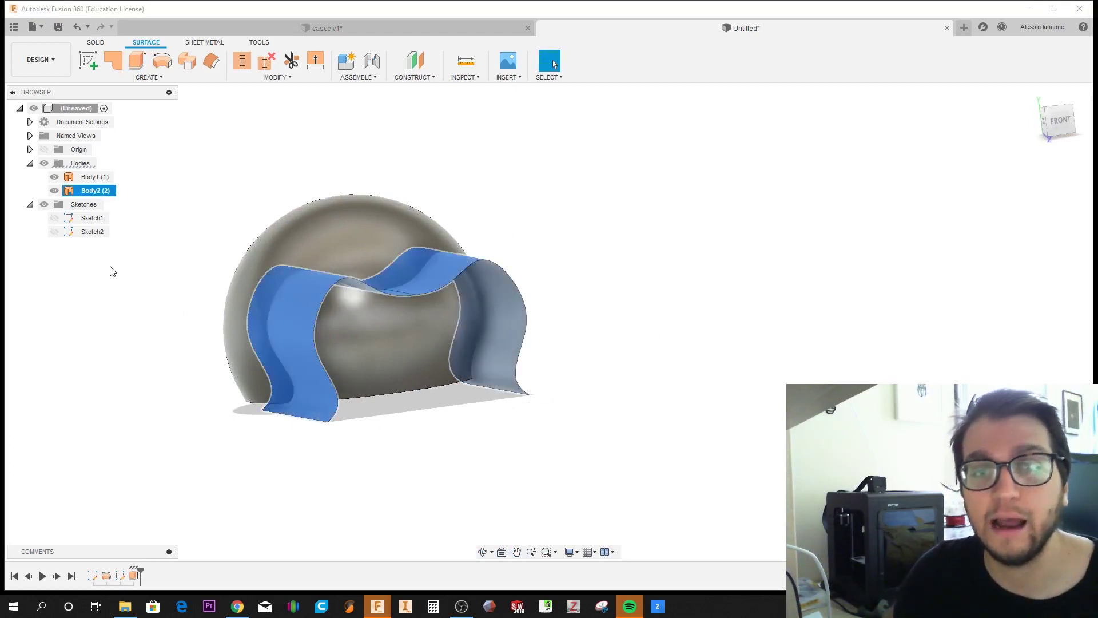
key("Escape")
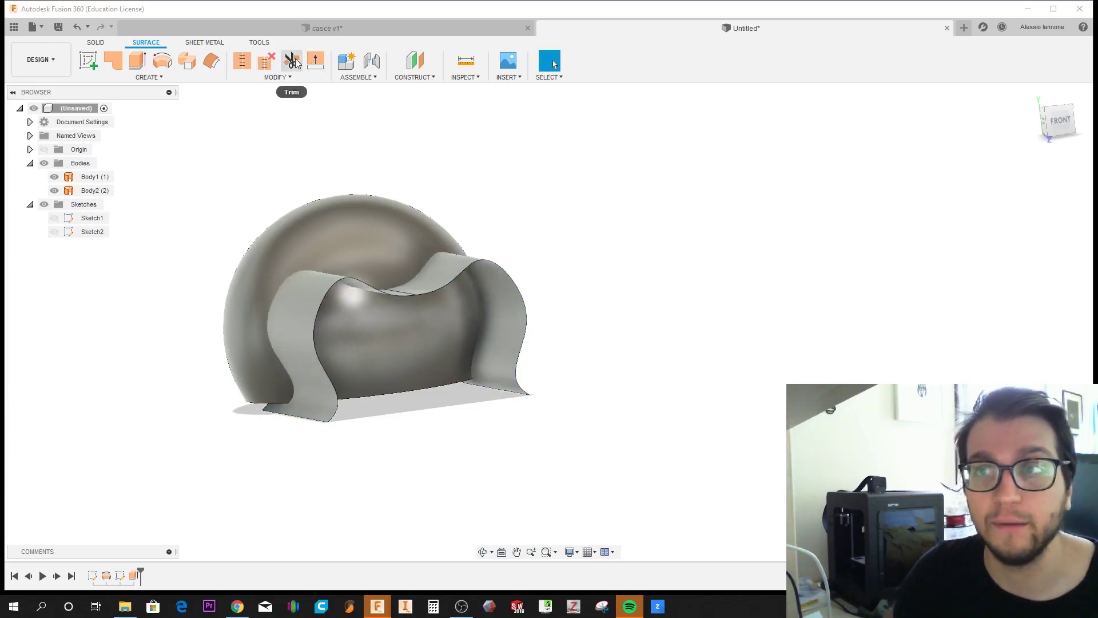
left_click(292, 62)
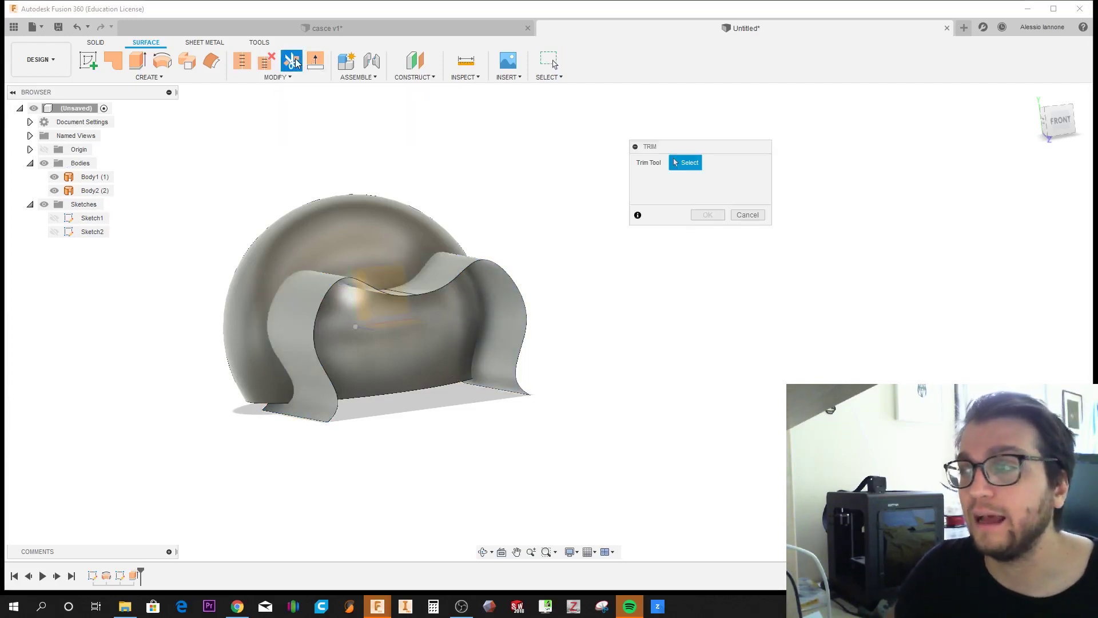
left_click(418, 286)
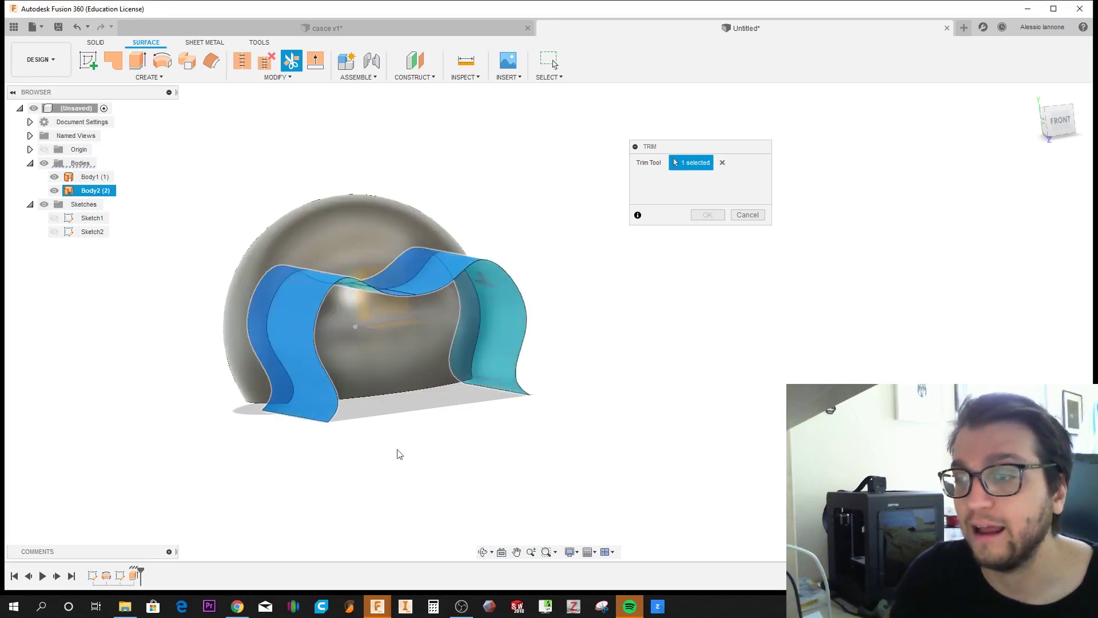
mouse_move(399, 454)
middle_mouse_down("shift")
mouse_move(422, 441)
mouse_move(395, 441)
middle_mouse_up("shift")
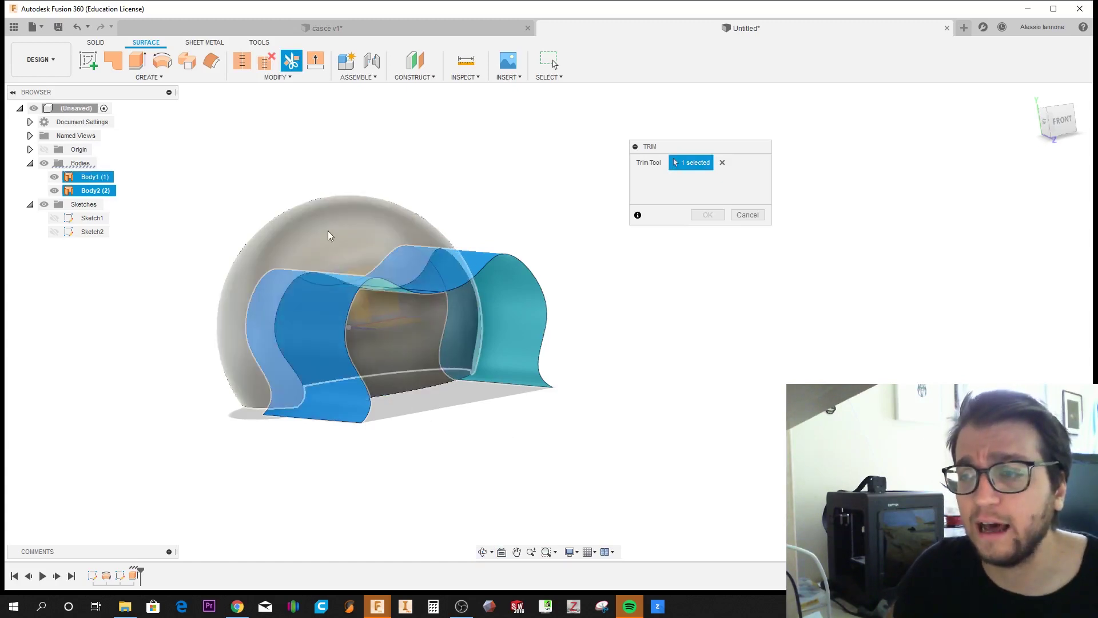
middle_click_drag(328, 231, 352, 229, "shift")
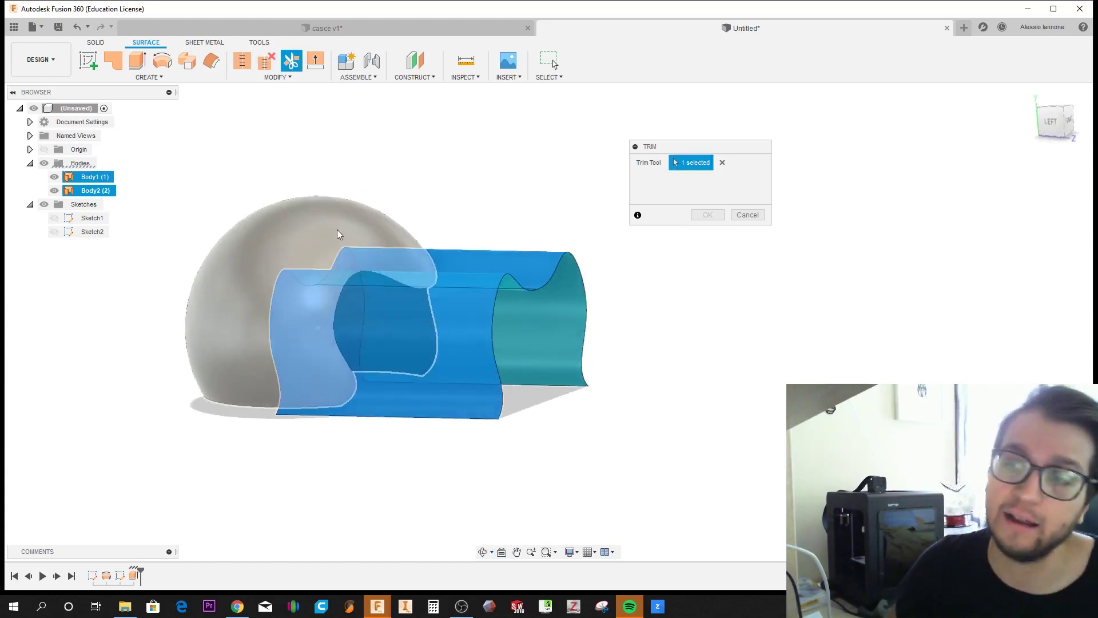
middle_click_drag(336, 234, 387, 363, "shift")
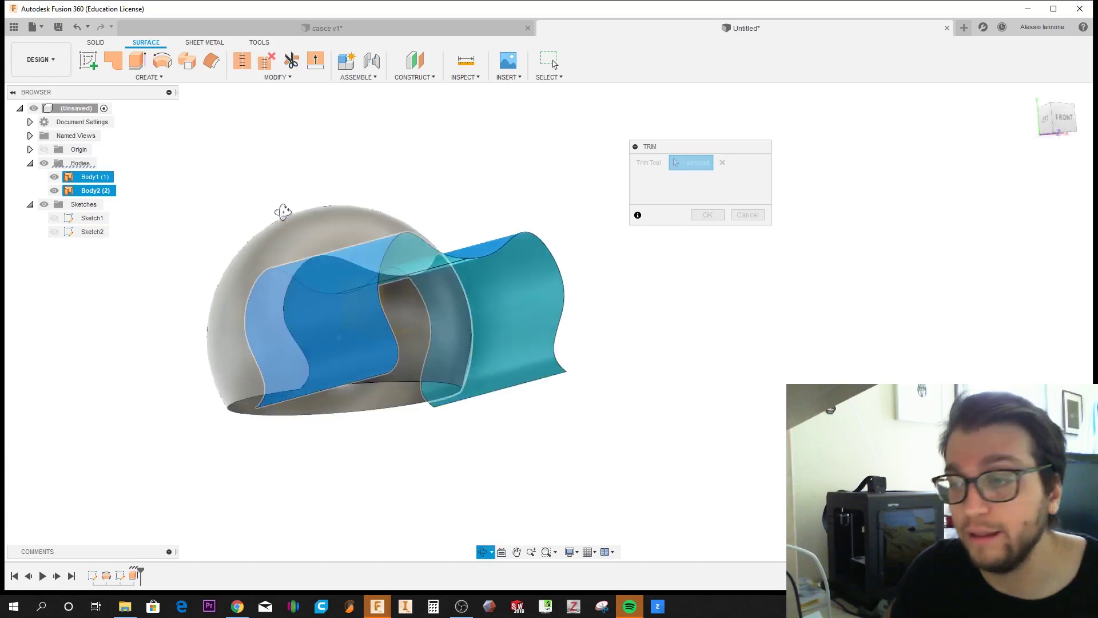
middle_click_drag(347, 476, 349, 452, "shift")
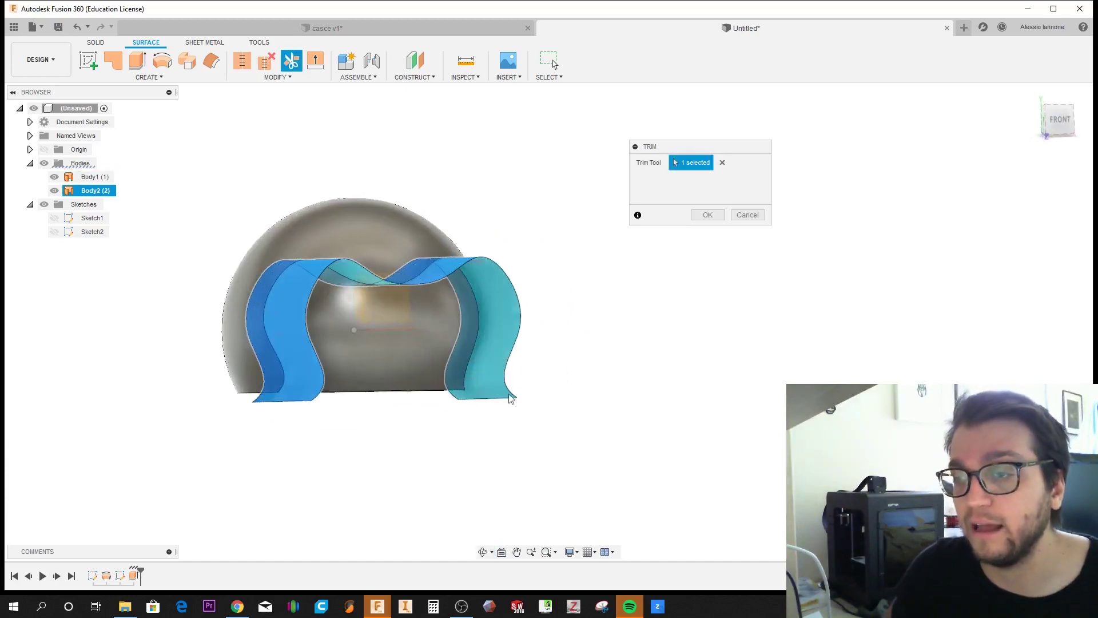
left_click(707, 214)
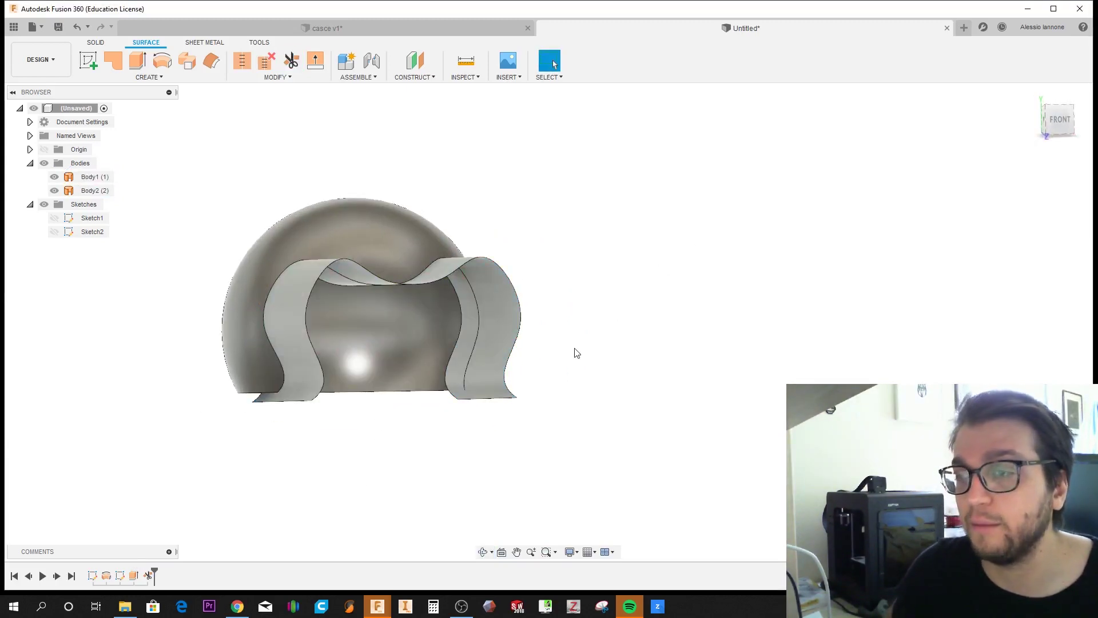
Step: Hide the Body2 cutting surface and show Sketch2's curves in a front view
left_click(54, 190)
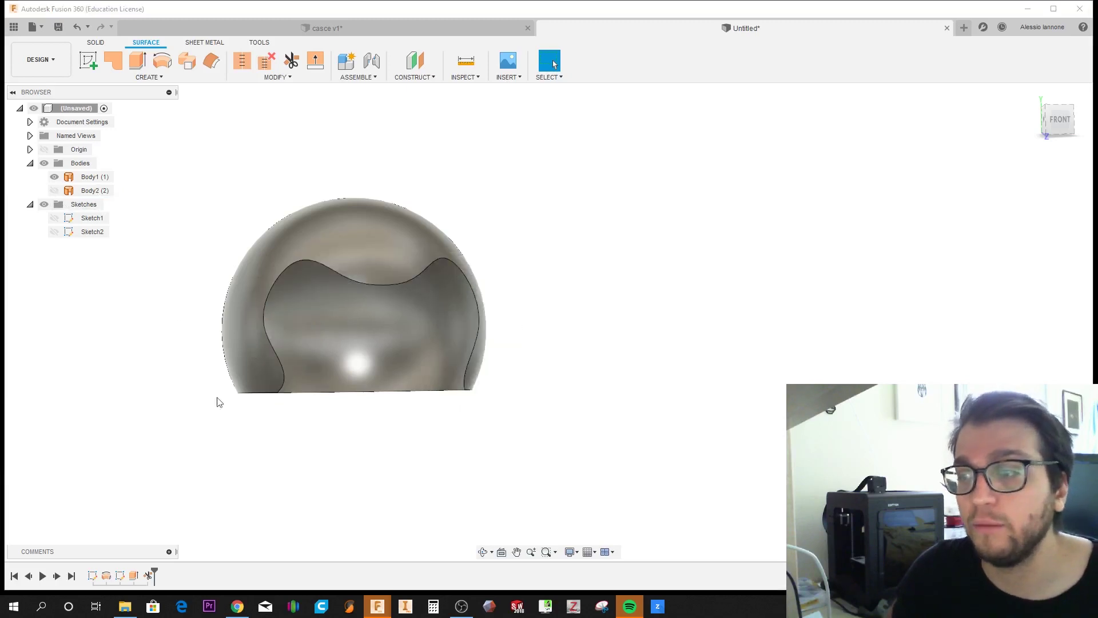
mouse_move(457, 459)
middle_mouse_down("shift")
mouse_move(421, 483)
mouse_move(456, 473)
middle_mouse_up("shift")
scroll(380, 360, "up", 3)
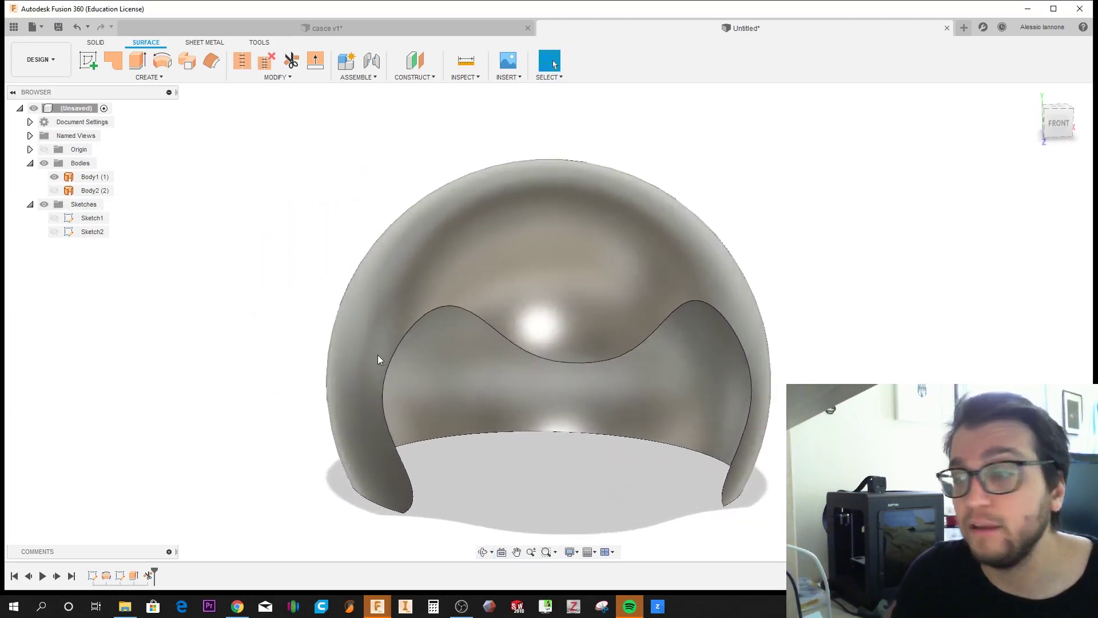
left_click(54, 232)
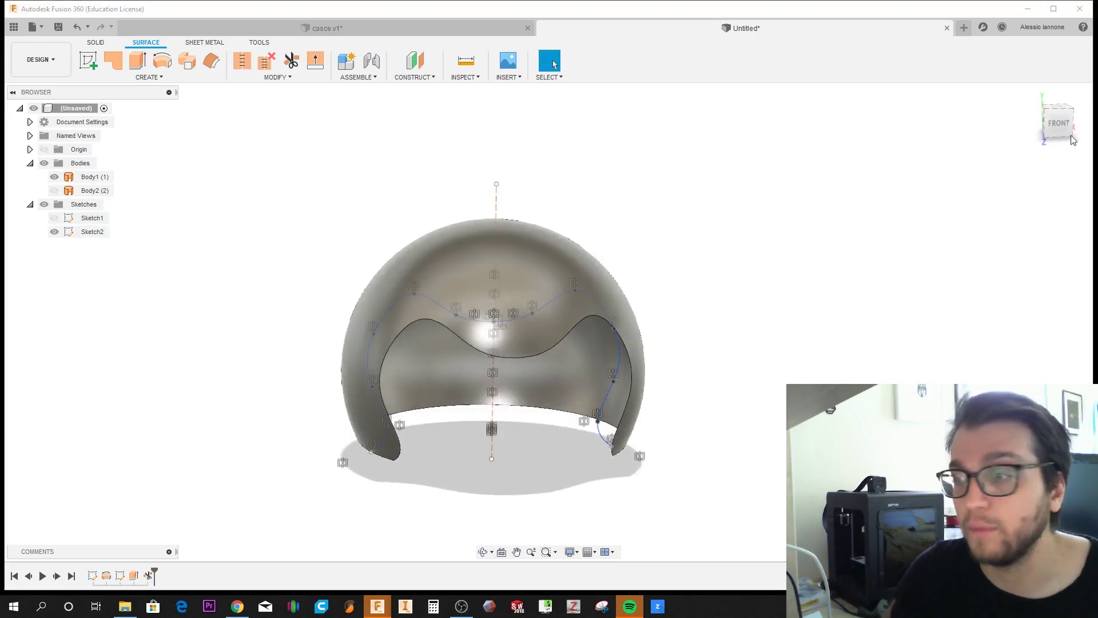
left_click(1071, 125)
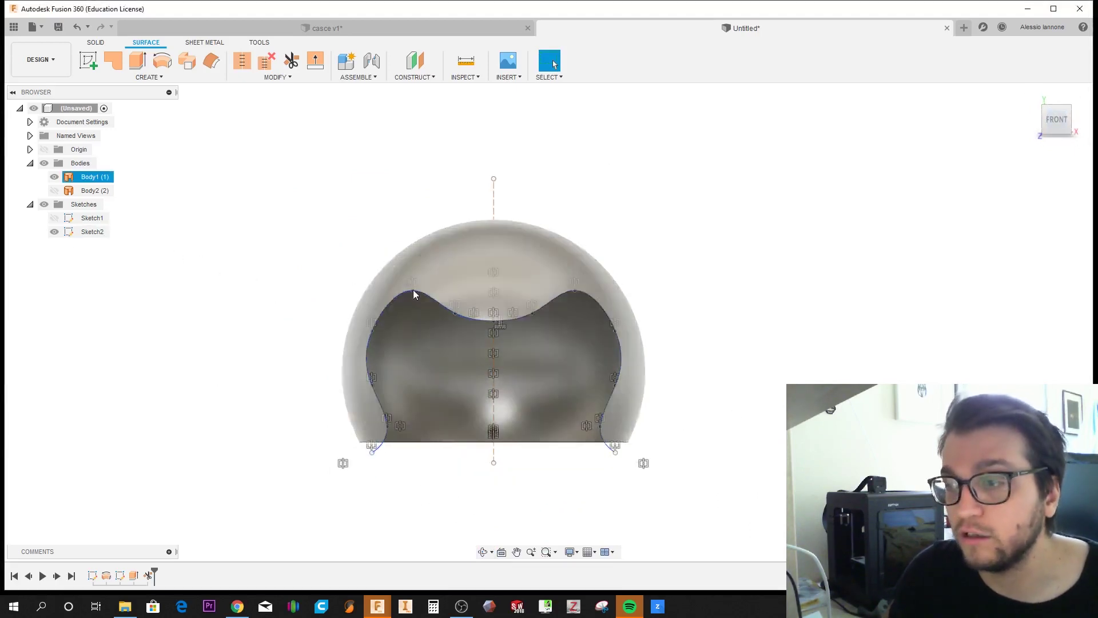
scroll(411, 295, "up", 3)
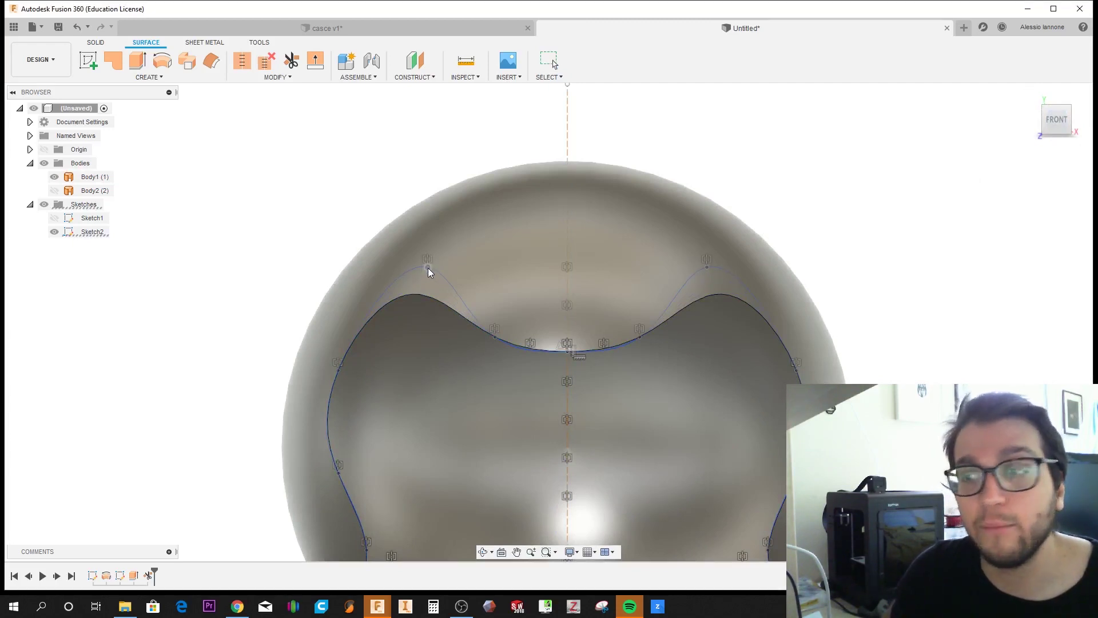
Step: Drag the visor curve's points to reshape the opening outline on the shell
left_click_drag(428, 266, 425, 306)
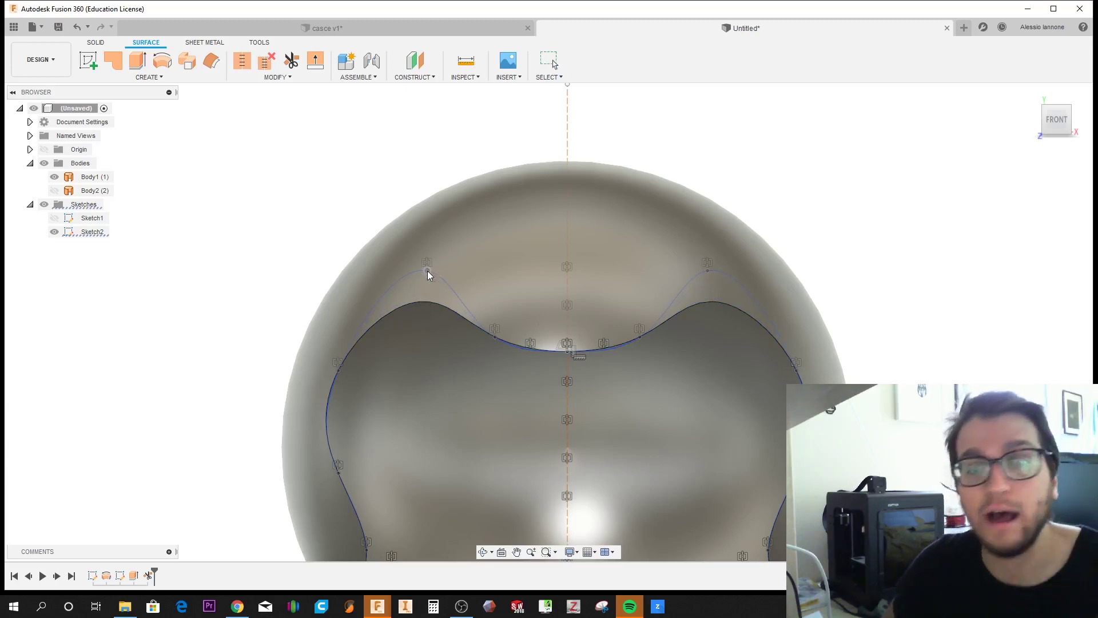
left_click_drag(426, 270, 426, 285)
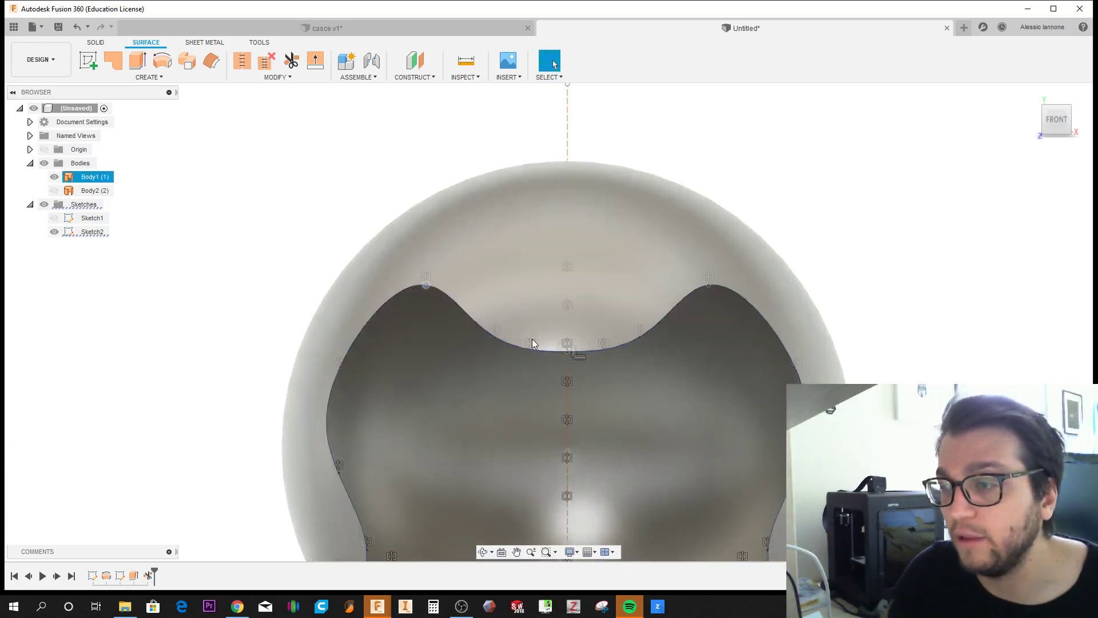
mouse_move(496, 338)
left_mouse_down()
mouse_move(491, 321)
mouse_move(510, 331)
left_mouse_up()
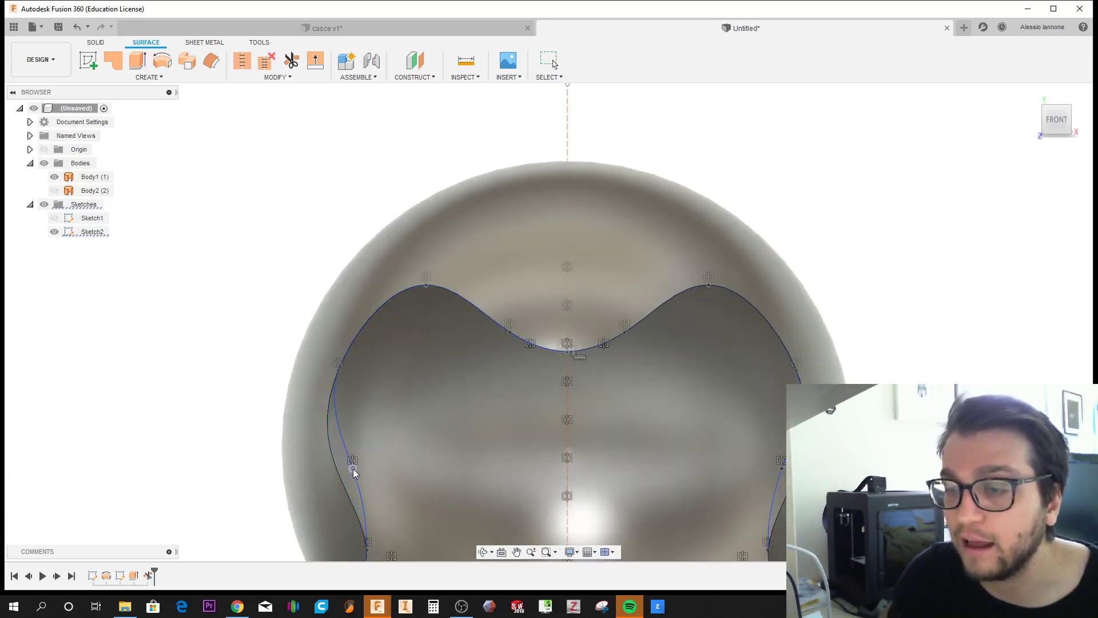
scroll(353, 469, "down", 3)
left_click_drag(351, 452, 352, 452)
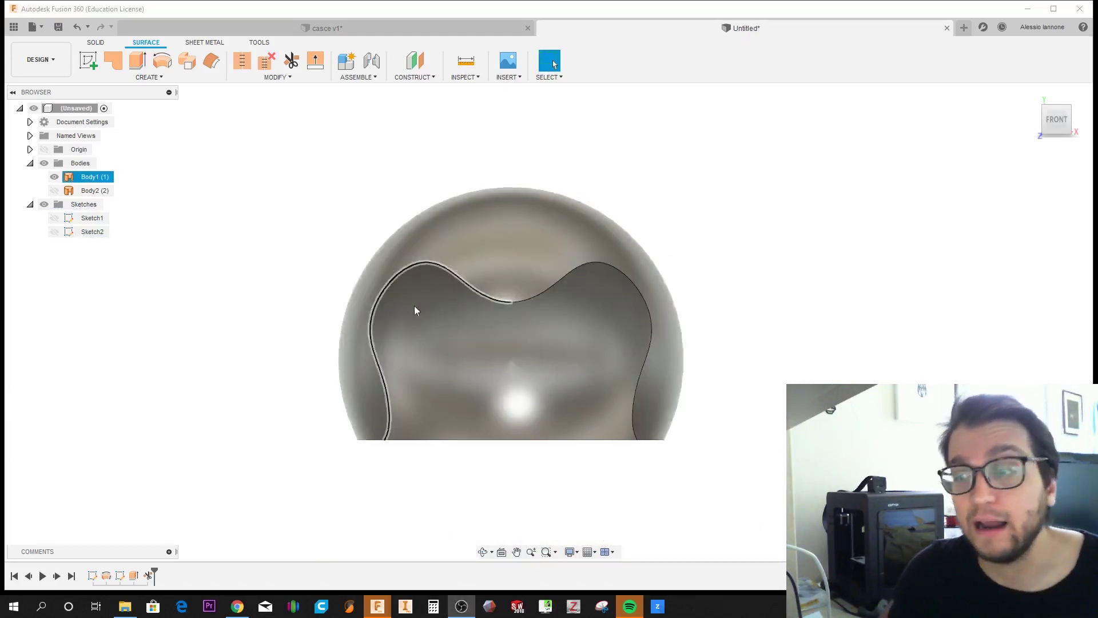
Step: Select the shell surface Body1 and orbit to inspect the trimmed shell from above
left_click(501, 299)
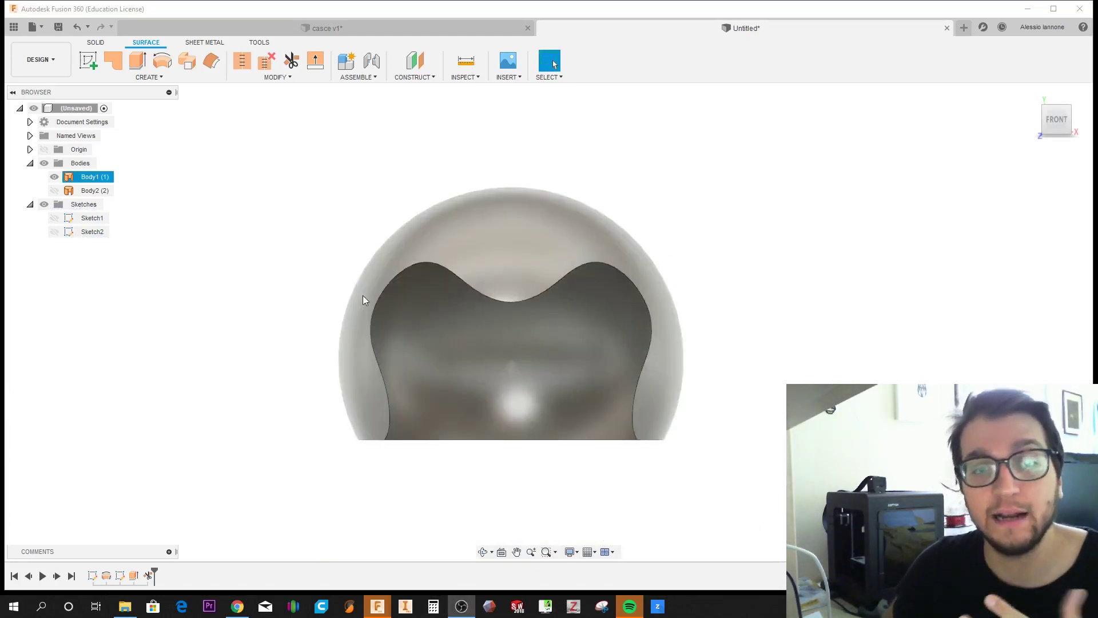
left_click(290, 297)
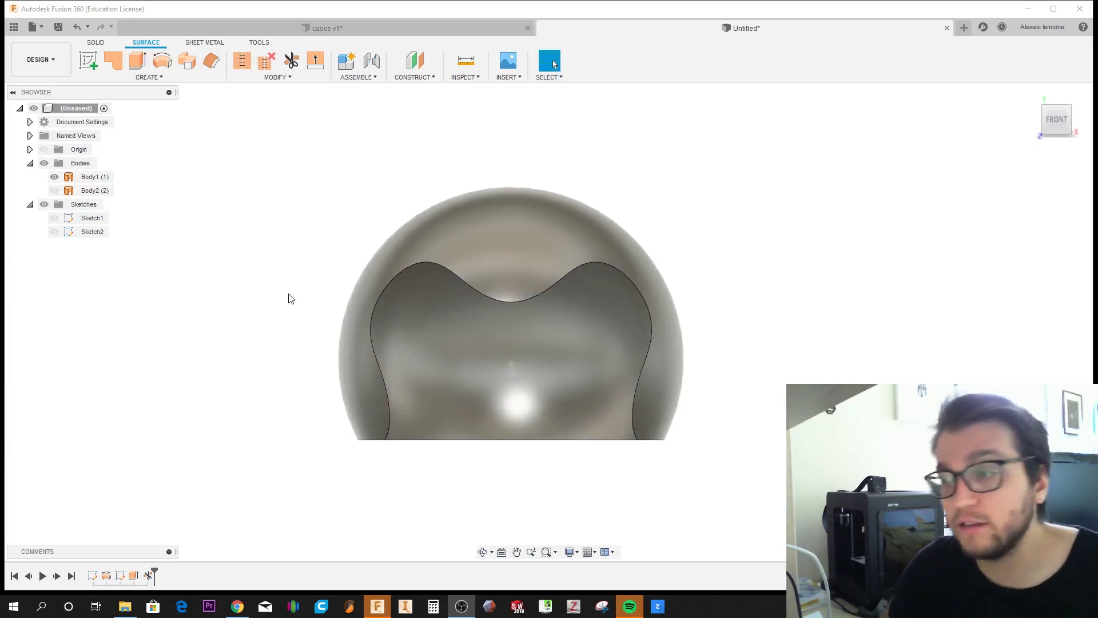
left_click(94, 179)
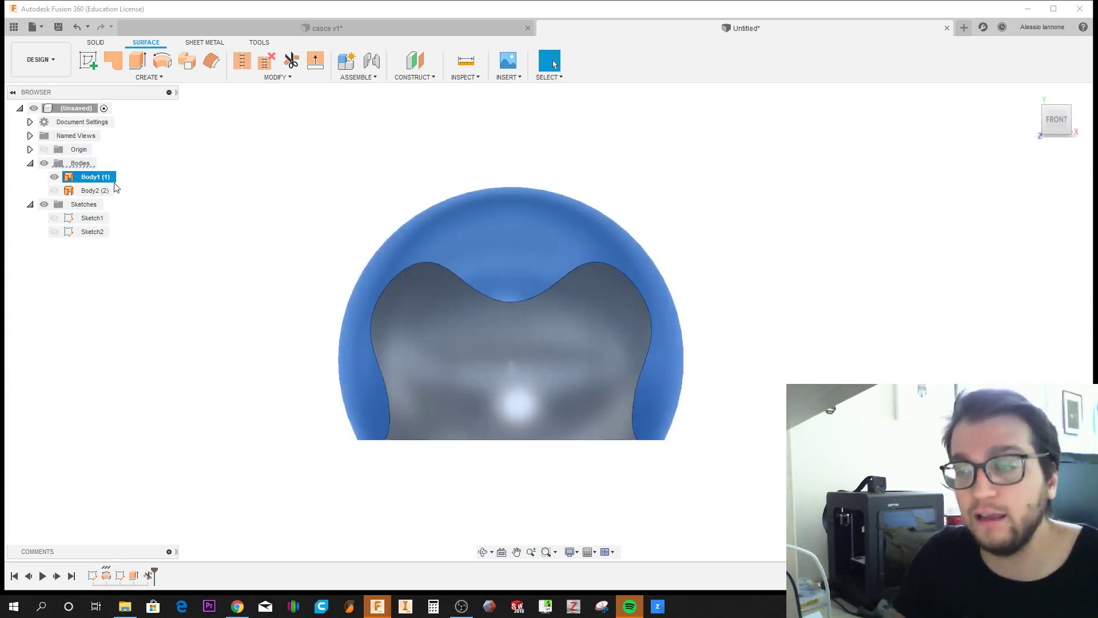
left_click(225, 304)
middle_click_drag(235, 296, 252, 309, "shift")
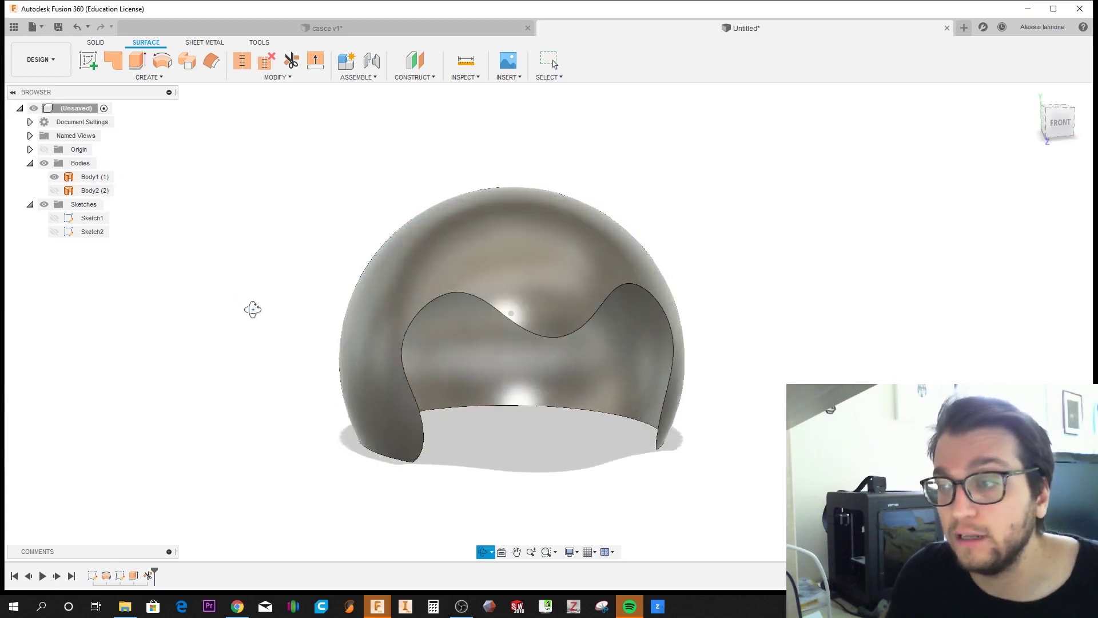
key("Escape")
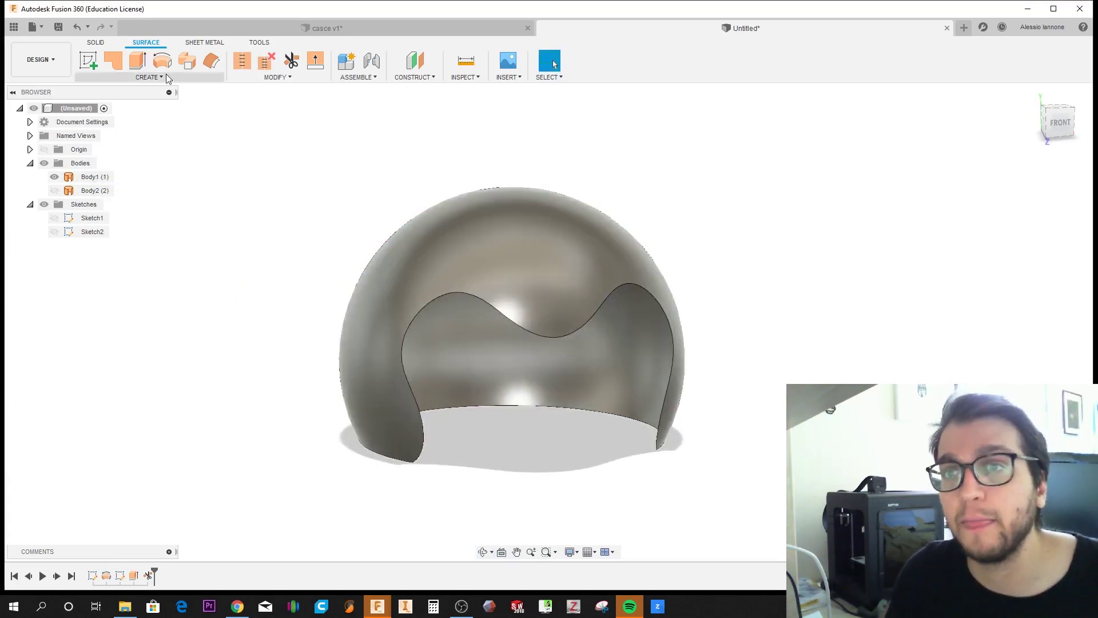
Step: Thicken the visor-cut shell surface about 3.2 mm into a solid body
left_click(167, 77)
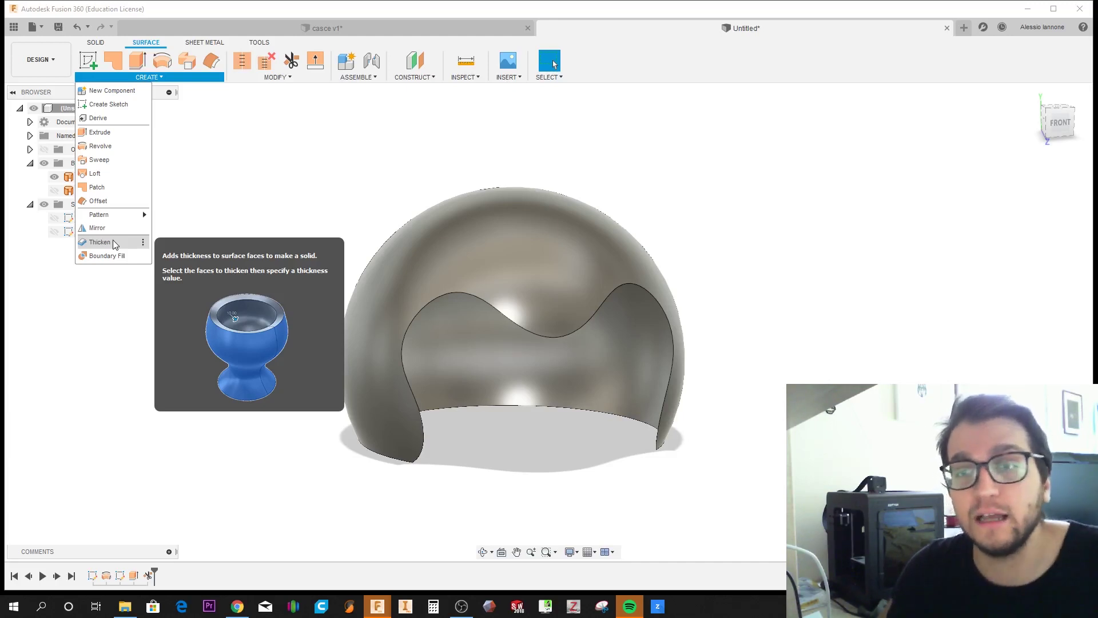
left_click(100, 242)
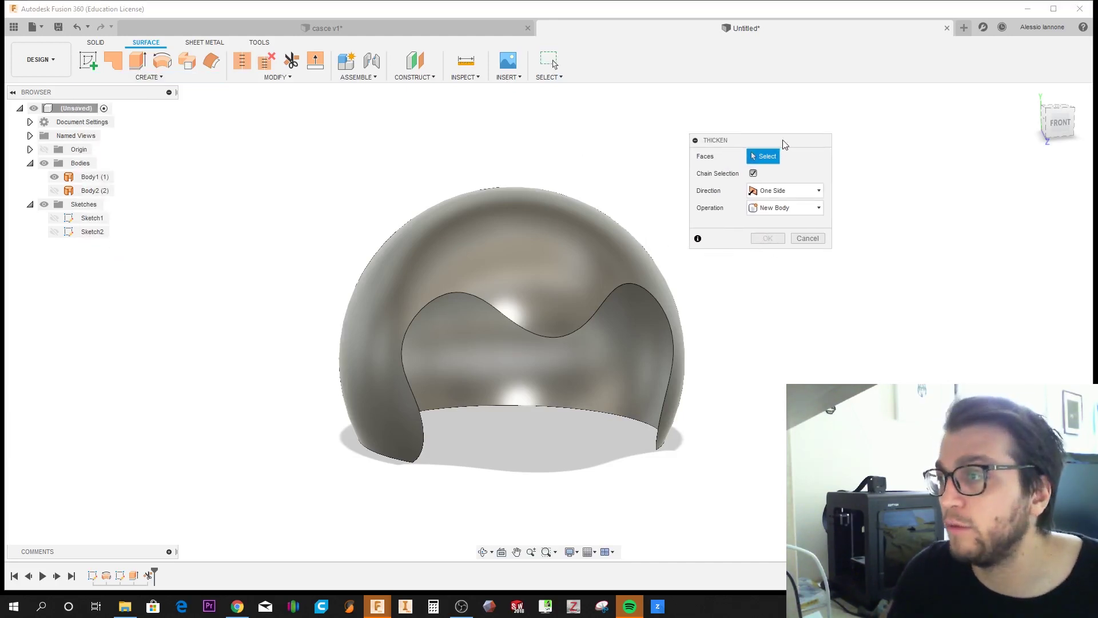
left_click(559, 258)
middle_click_drag(532, 336, 545, 236, "shift")
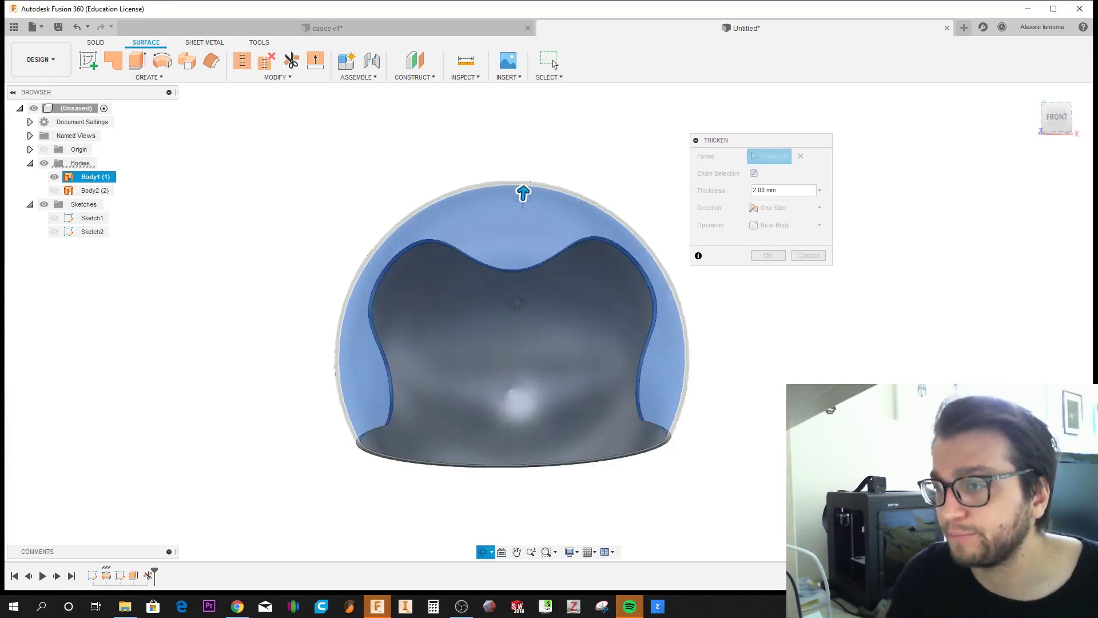
mouse_move(527, 195)
left_mouse_down()
mouse_move(538, 195)
mouse_move(525, 189)
mouse_move(528, 212)
mouse_move(527, 193)
left_mouse_up()
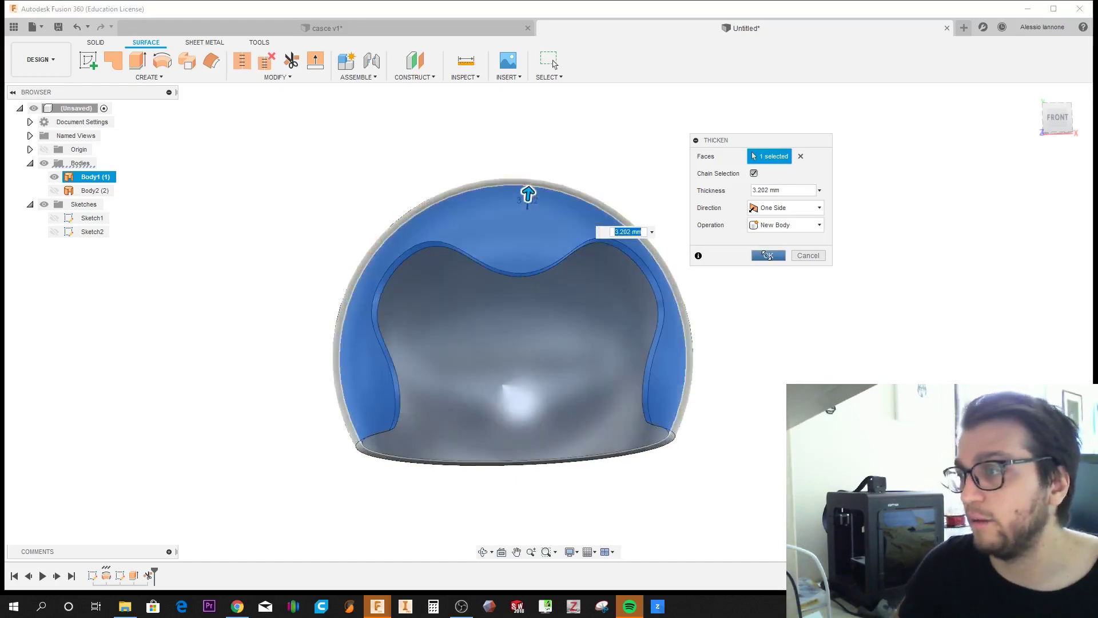
key("Return")
Step: Select the new solid Body3 and inspect its thick edge, ending in a front-right view
left_click(95, 192)
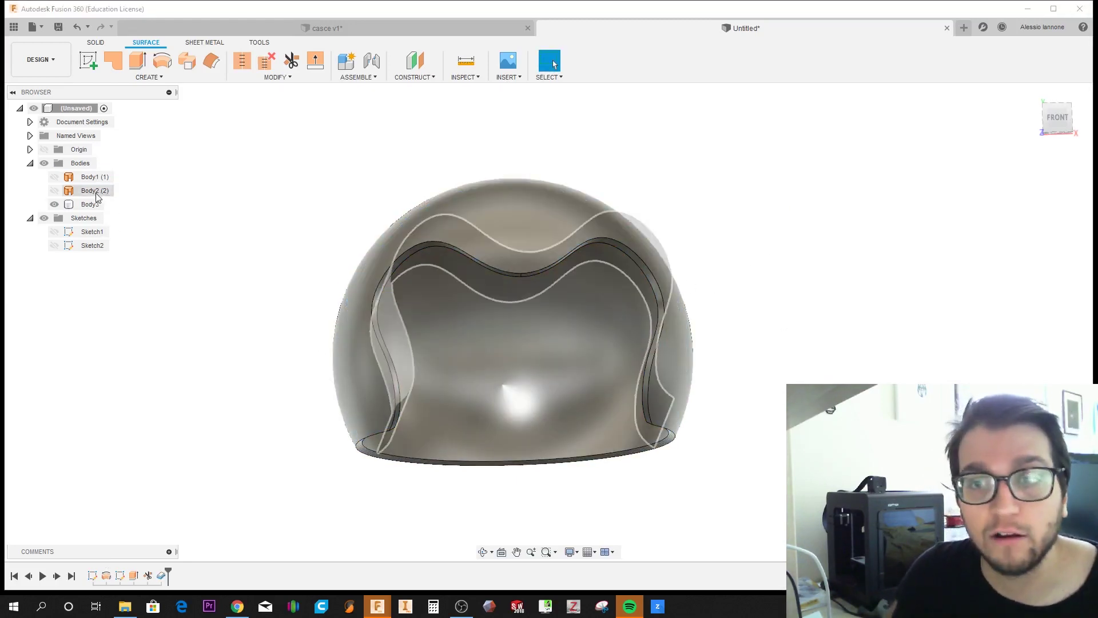
key("Escape")
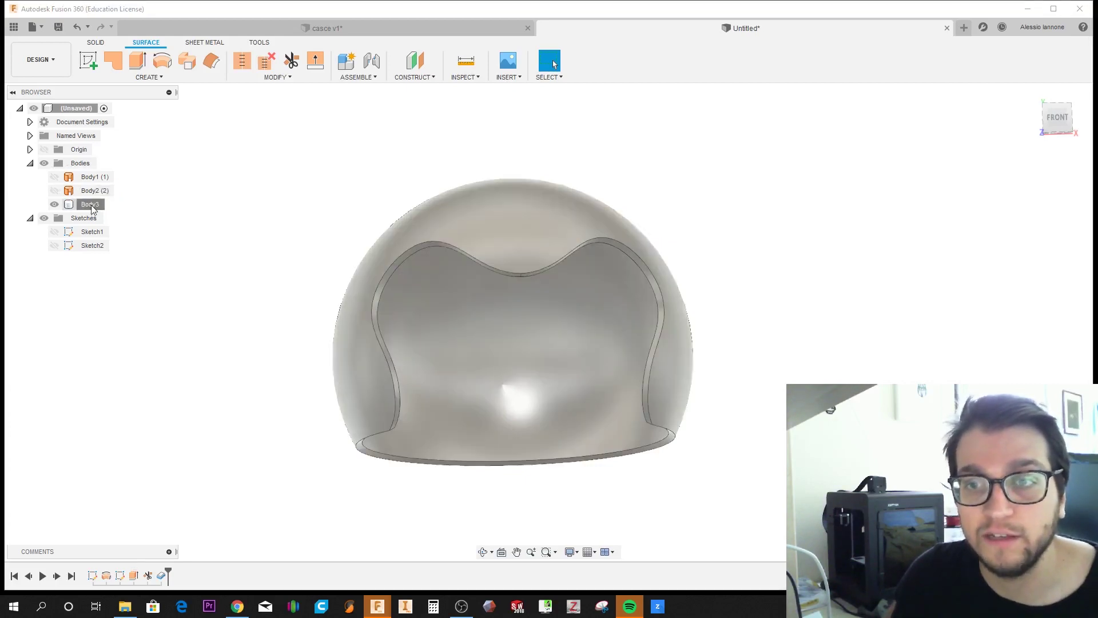
left_click(91, 209)
scroll(357, 420, "up", 5)
middle_click_drag(332, 400, 306, 372, "shift")
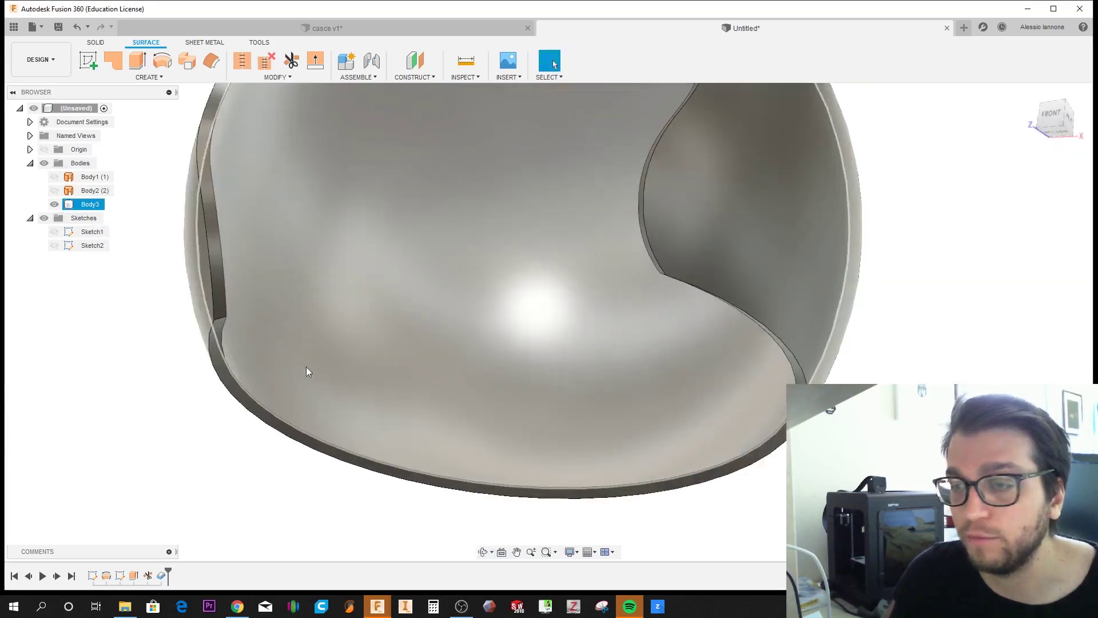
scroll(282, 330, "down", 5)
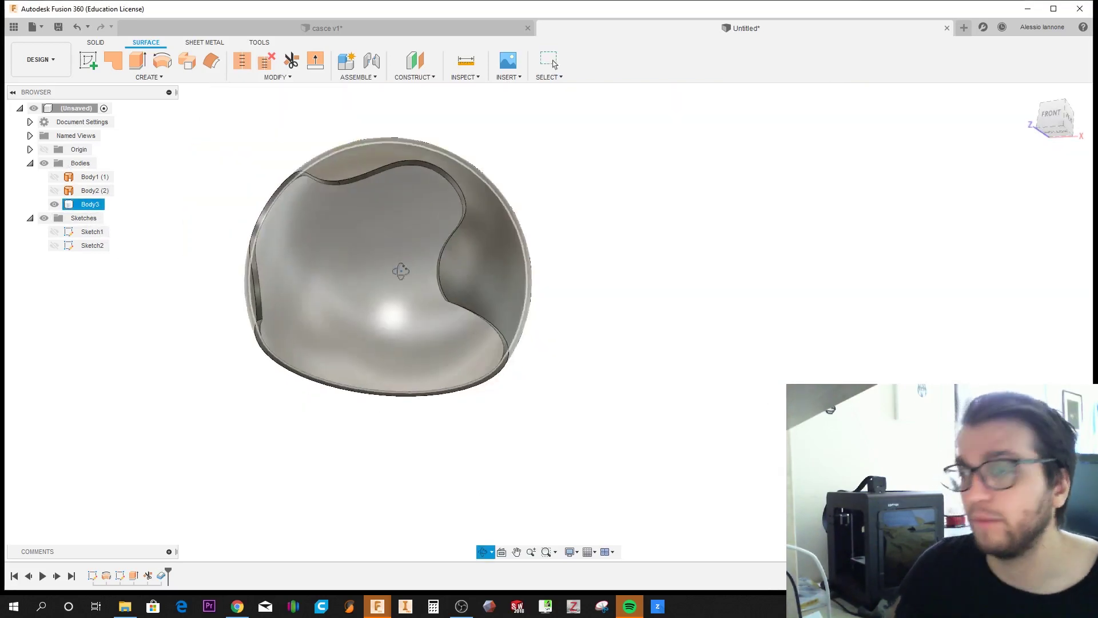
middle_click_drag(399, 269, 412, 290, "shift")
left_click(1048, 127)
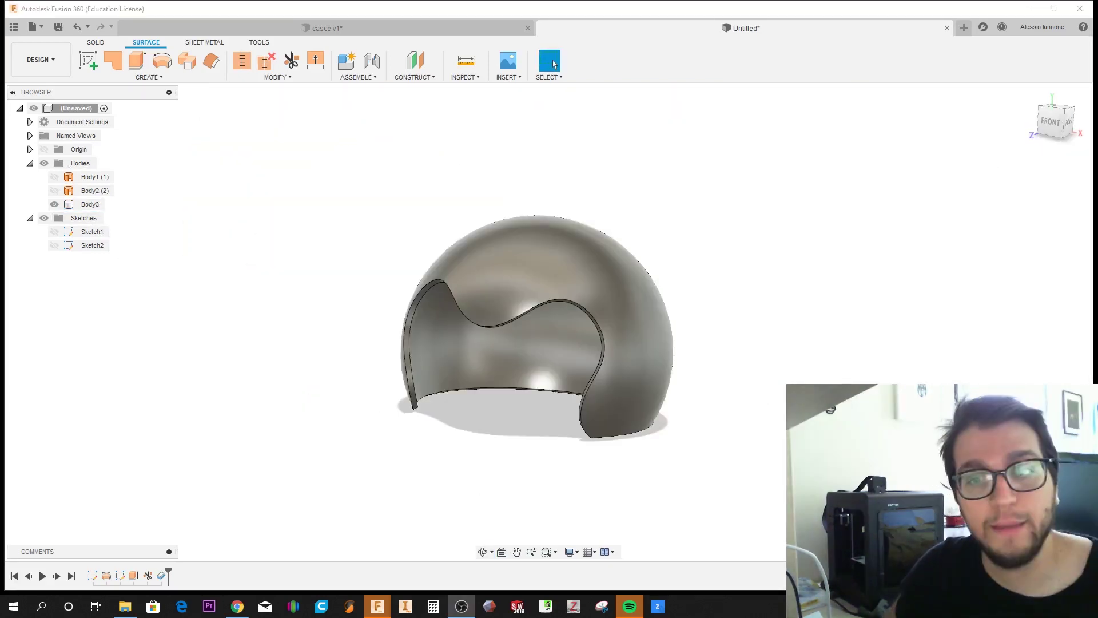
left_click(382, 26)
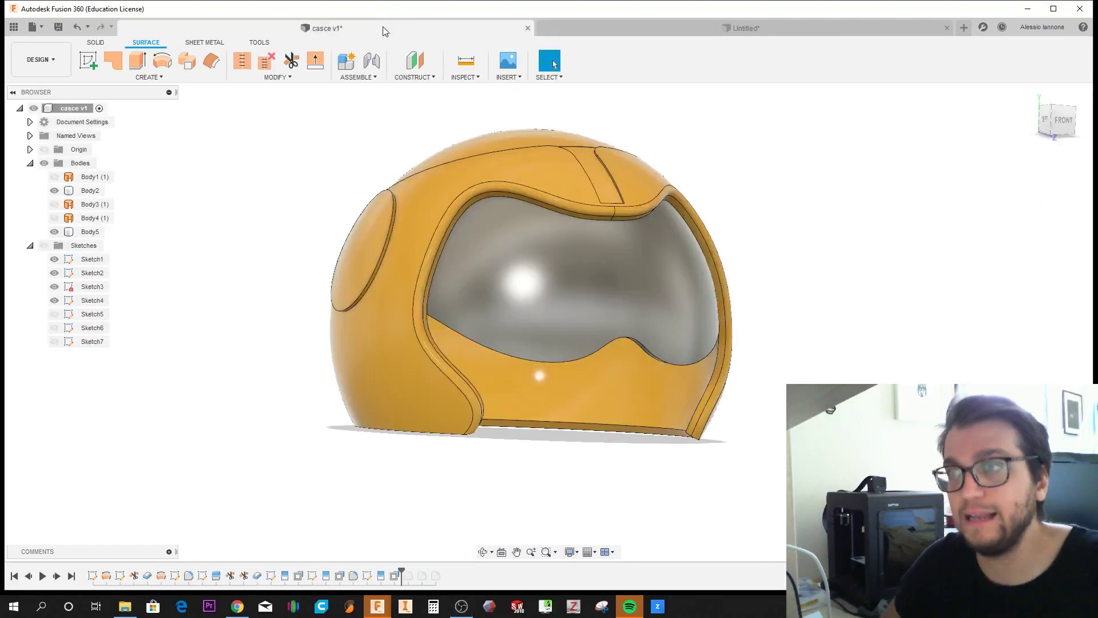
middle_click_drag(318, 276, 287, 301, "shift")
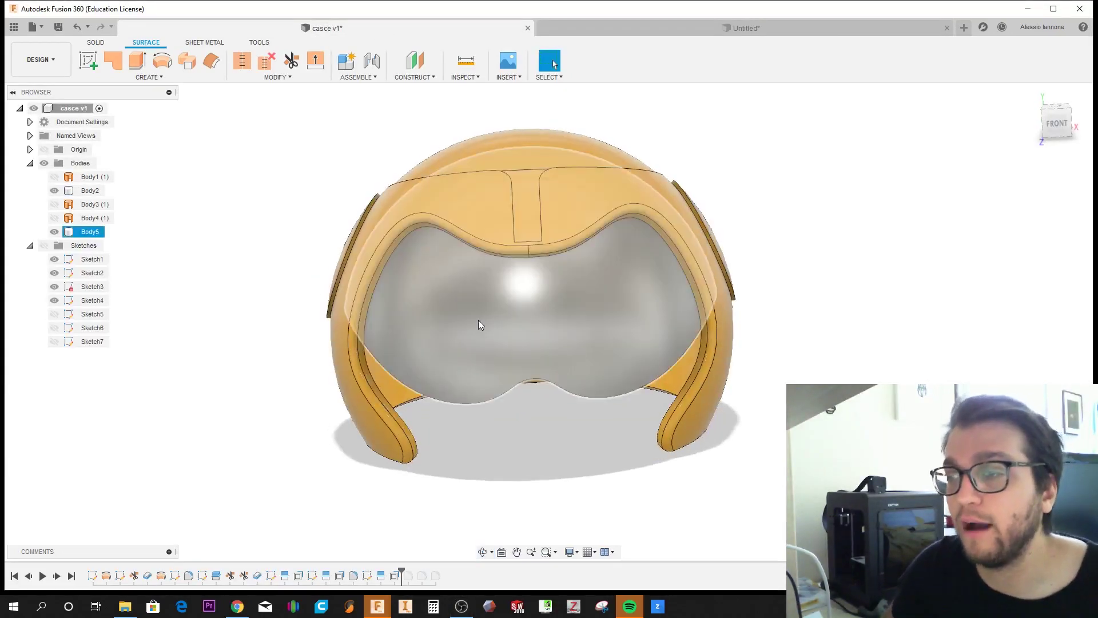
left_click(417, 343)
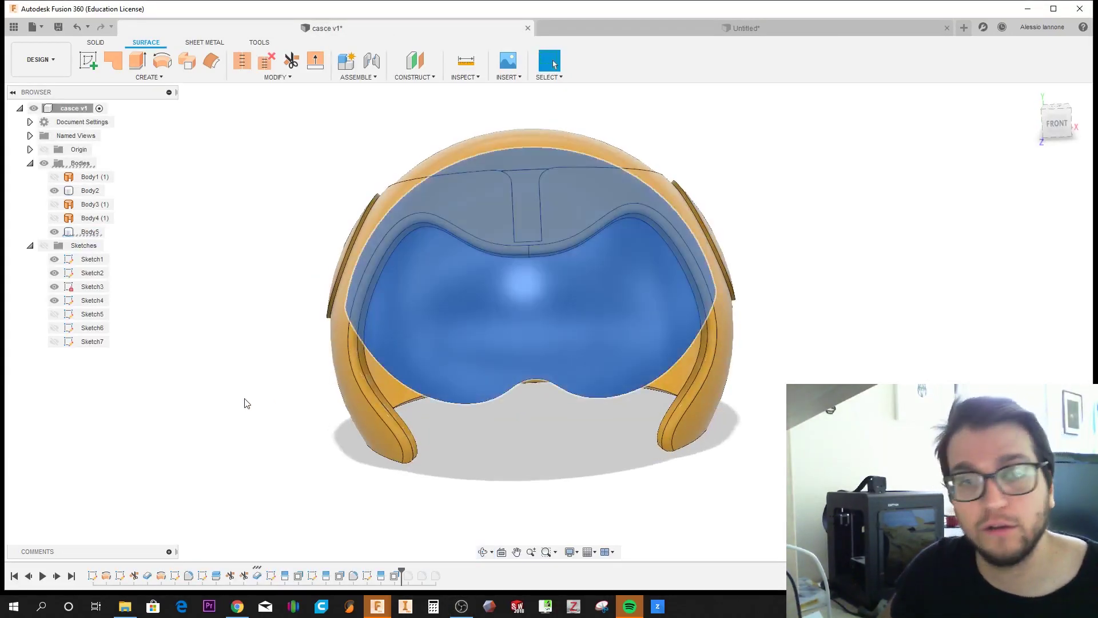
left_click(201, 413)
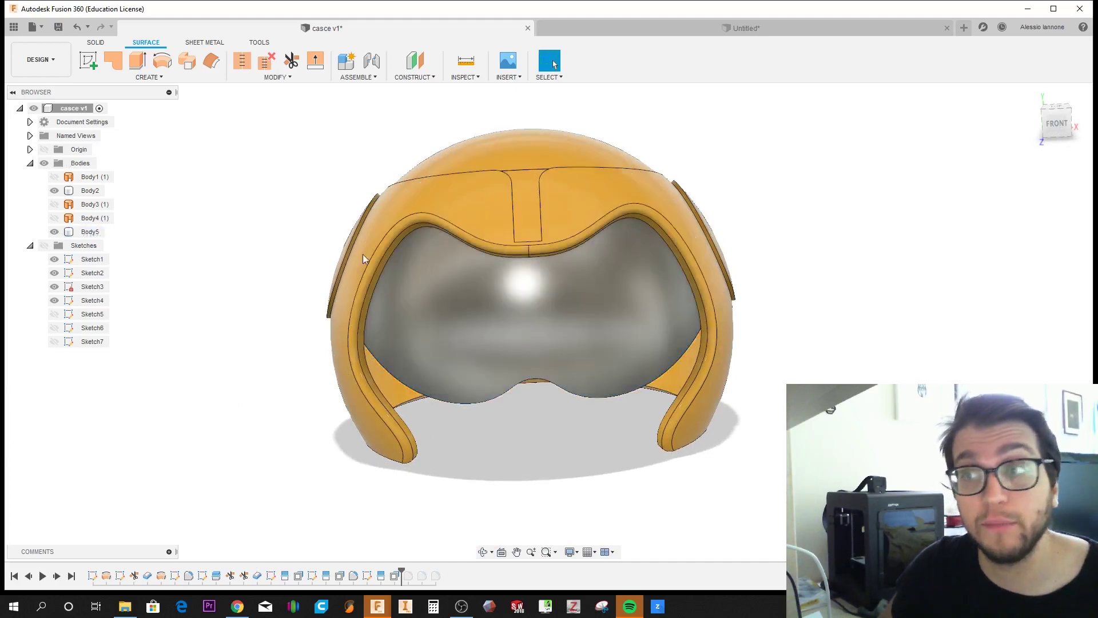
left_click(721, 29)
middle_click_drag(510, 164, 439, 219, "shift")
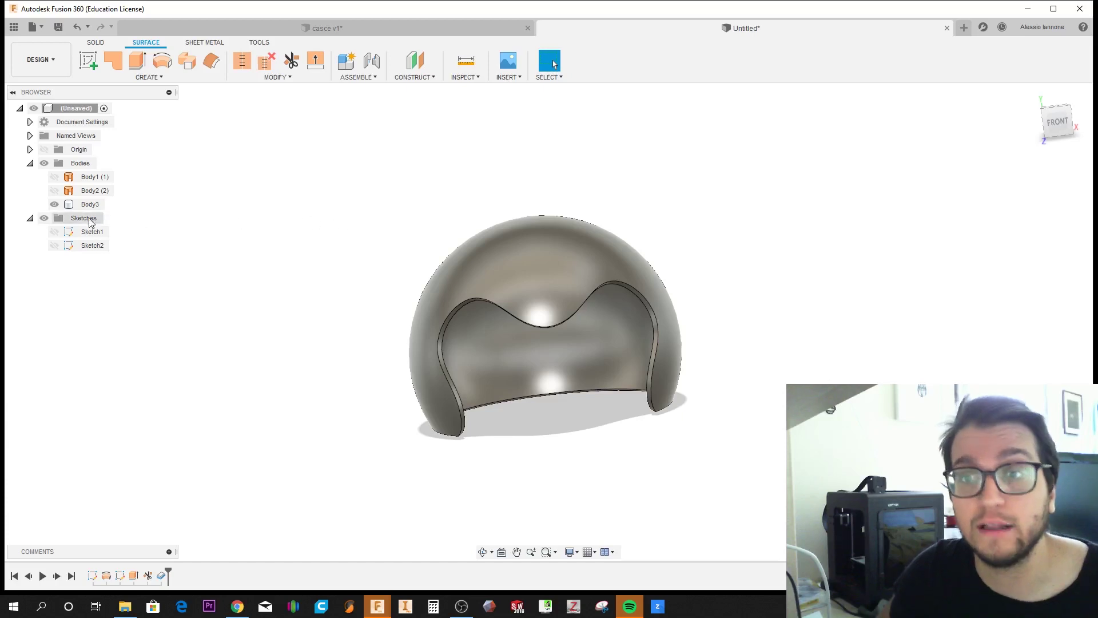
Step: Show Sketch1 and revolve its arc 360° around the vertical line into Body6
left_click(60, 235)
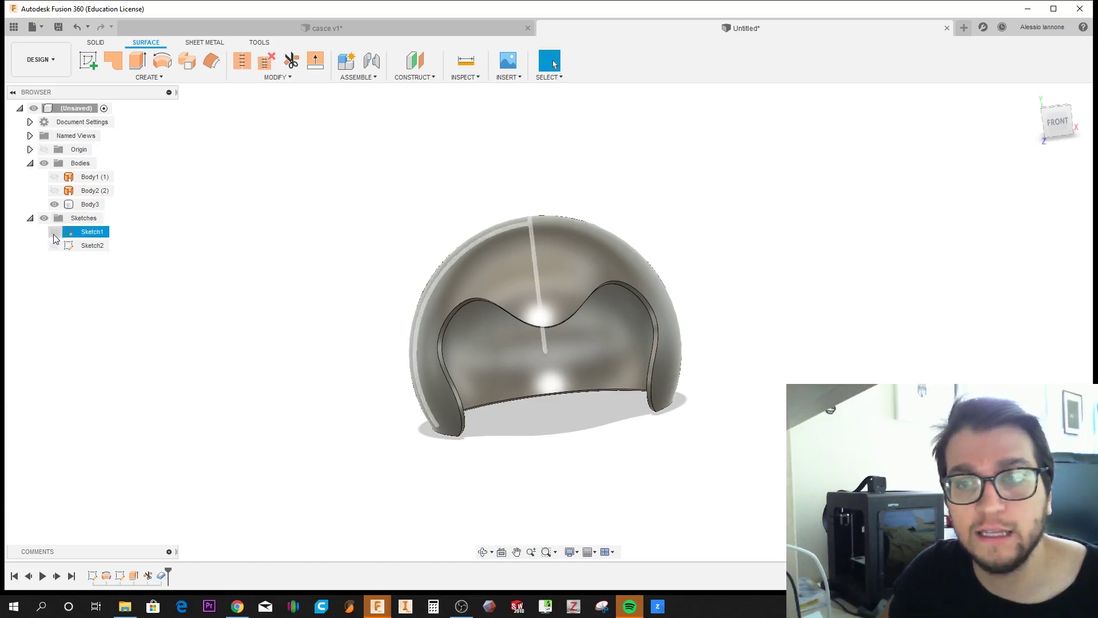
left_click(53, 233)
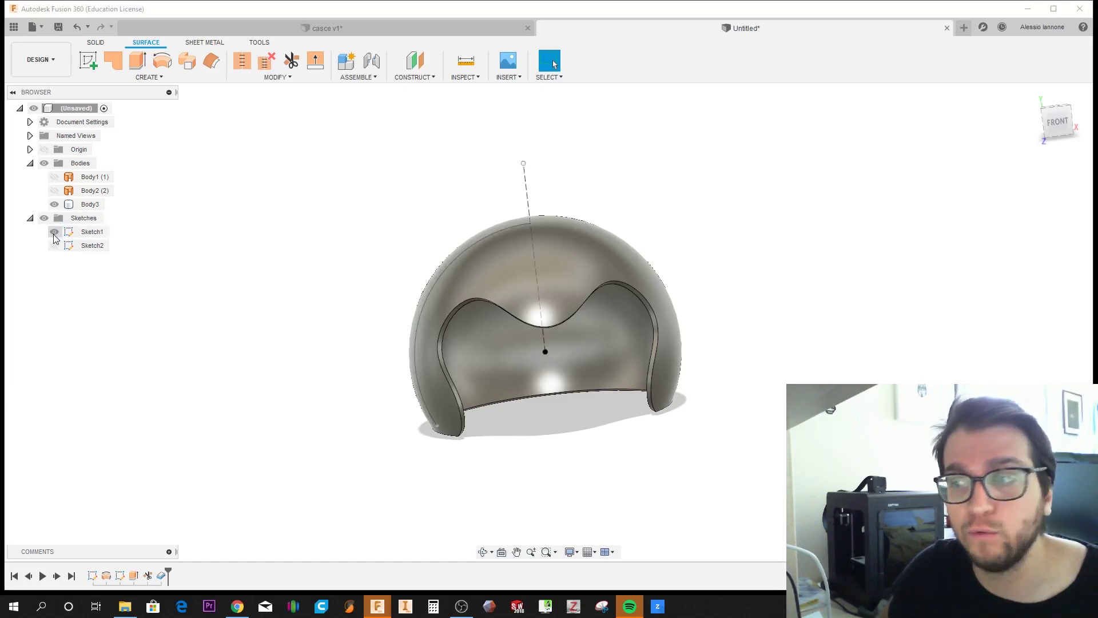
left_click(162, 62)
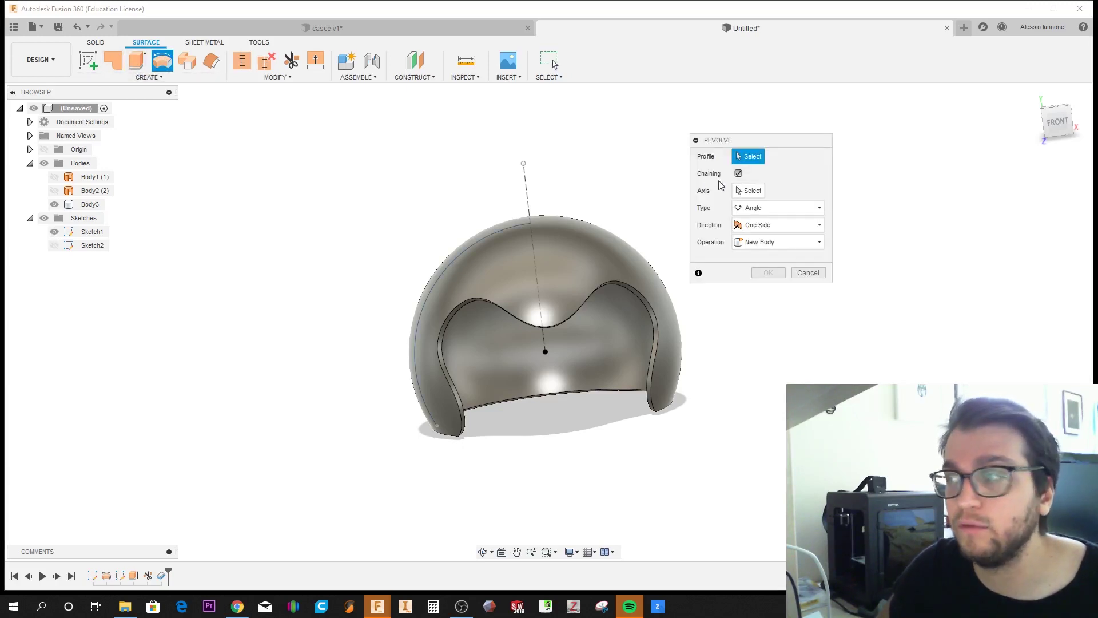
left_click(468, 252)
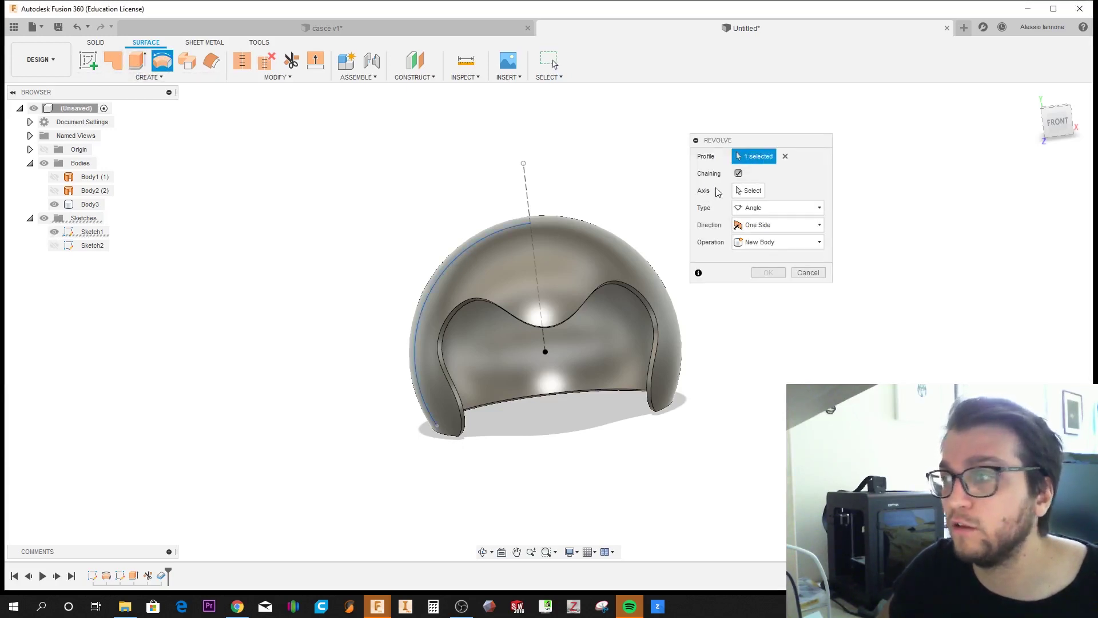
left_click(719, 192)
left_click(529, 202)
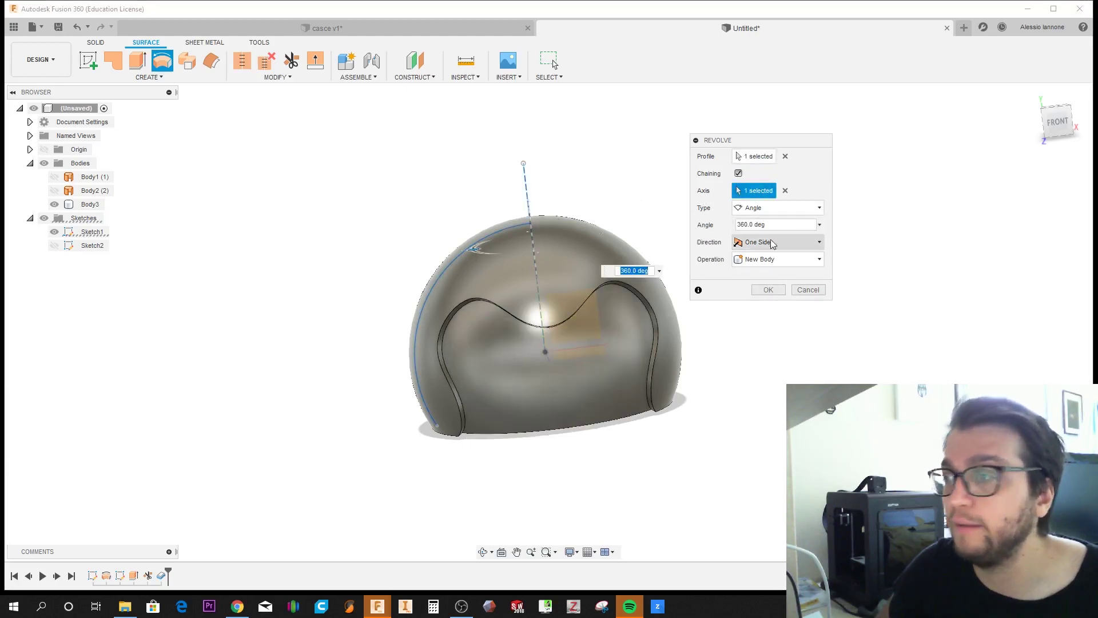
left_click(768, 290)
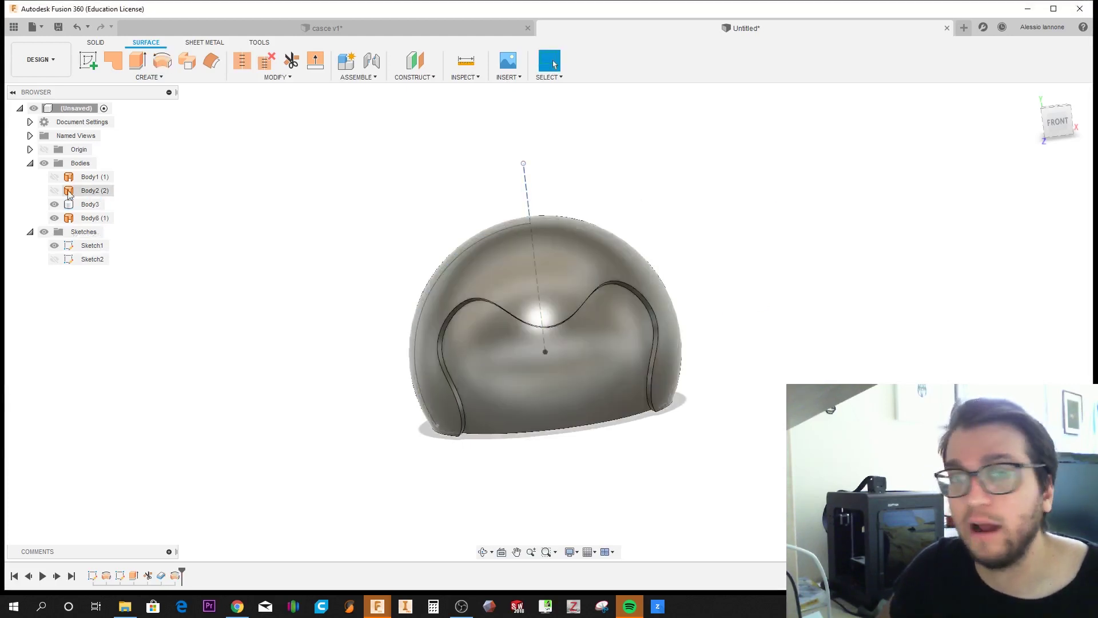
Step: Toggle the thickened shell Body3's visibility and select the revolved dome Body6
left_click(54, 204)
left_click(531, 341)
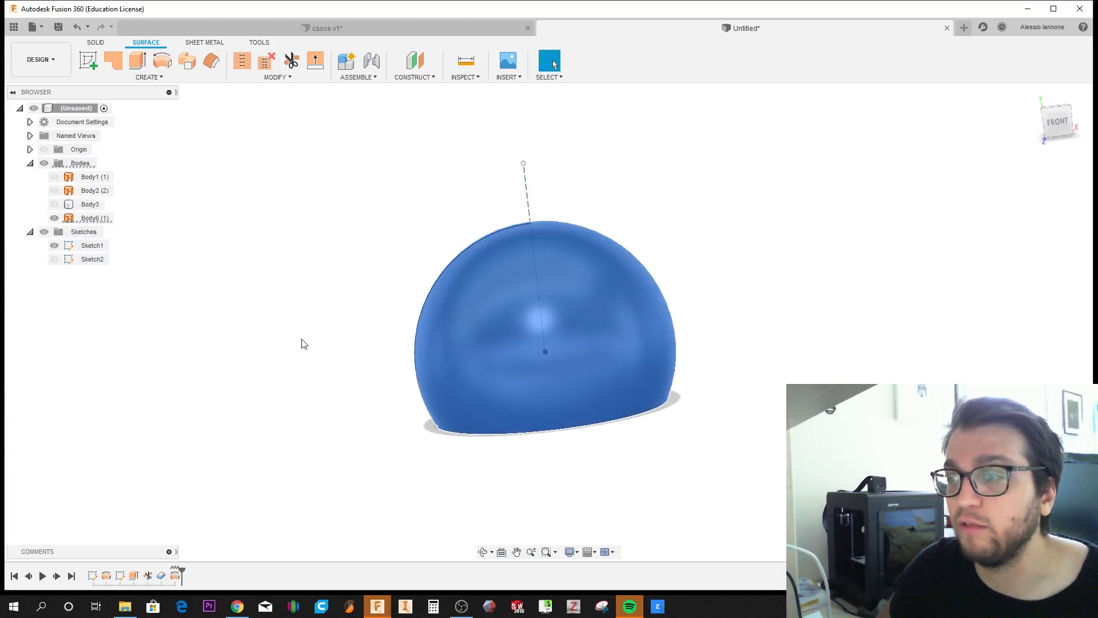
left_click(54, 204)
left_click(470, 382)
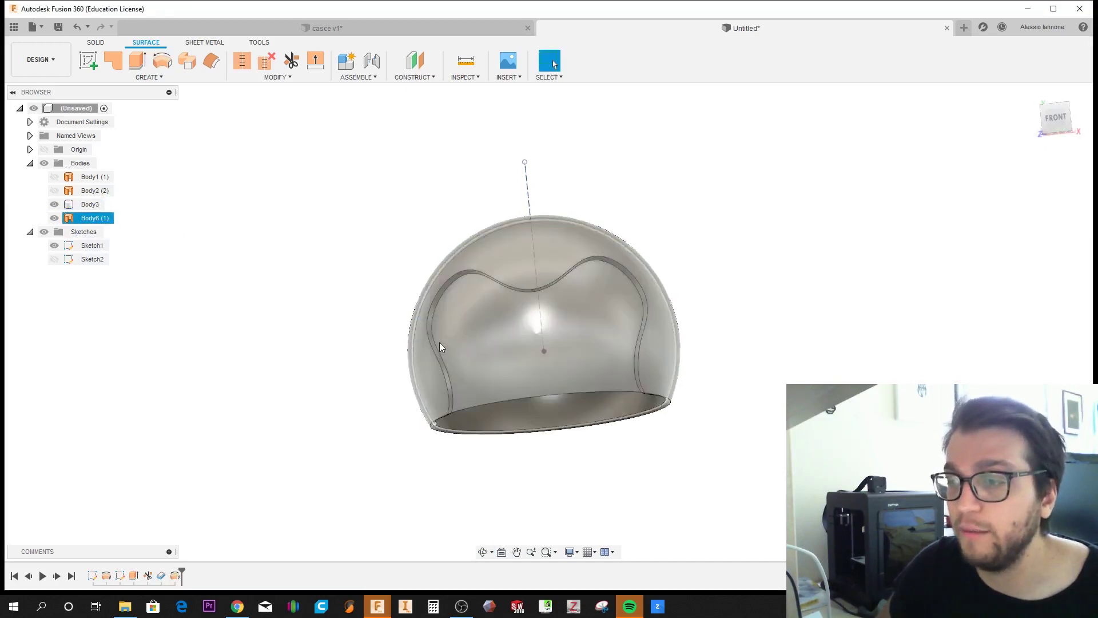
left_click(437, 327)
left_click(485, 353)
left_click(530, 335)
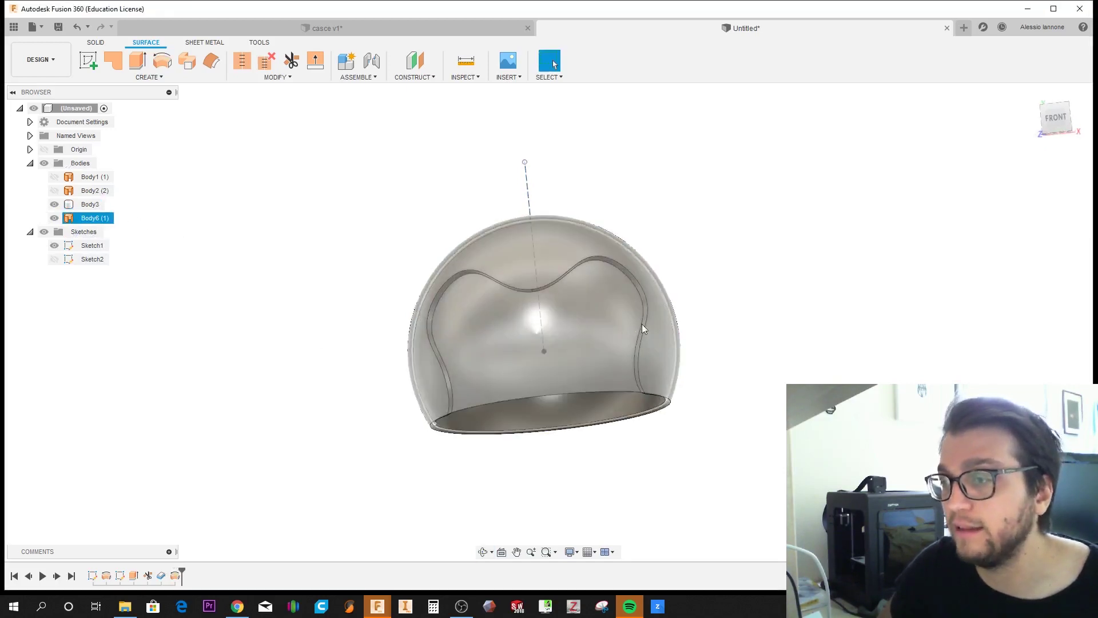
left_click(642, 323)
mouse_move(642, 323)
middle_mouse_down("shift")
mouse_move(487, 327)
mouse_move(510, 301)
middle_mouse_up("shift")
Step: Hide Body3, show the origin planes and look up into the hollow Body6 dome
left_click(54, 205)
left_click(487, 352)
left_click(486, 334)
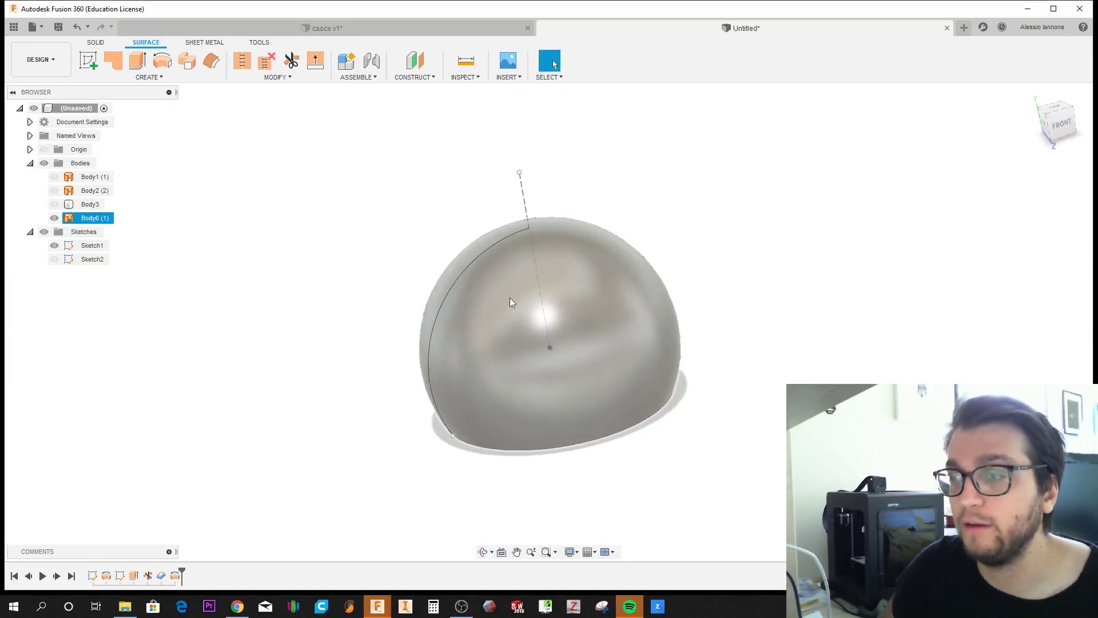
middle_click_drag(475, 345, 517, 307, "shift")
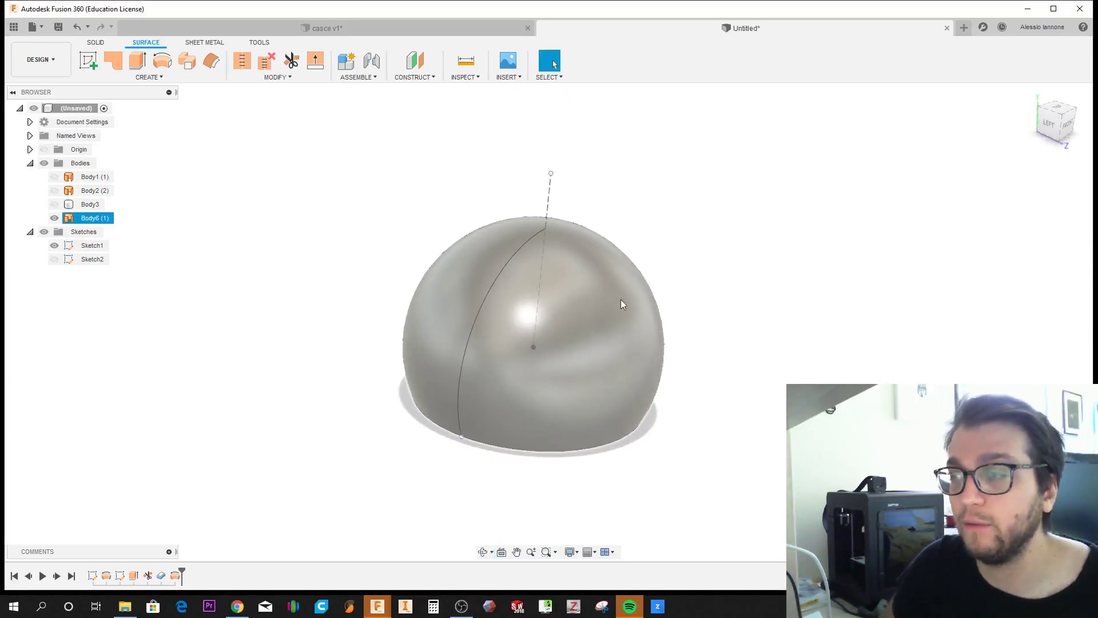
left_click(527, 415)
left_click(44, 150)
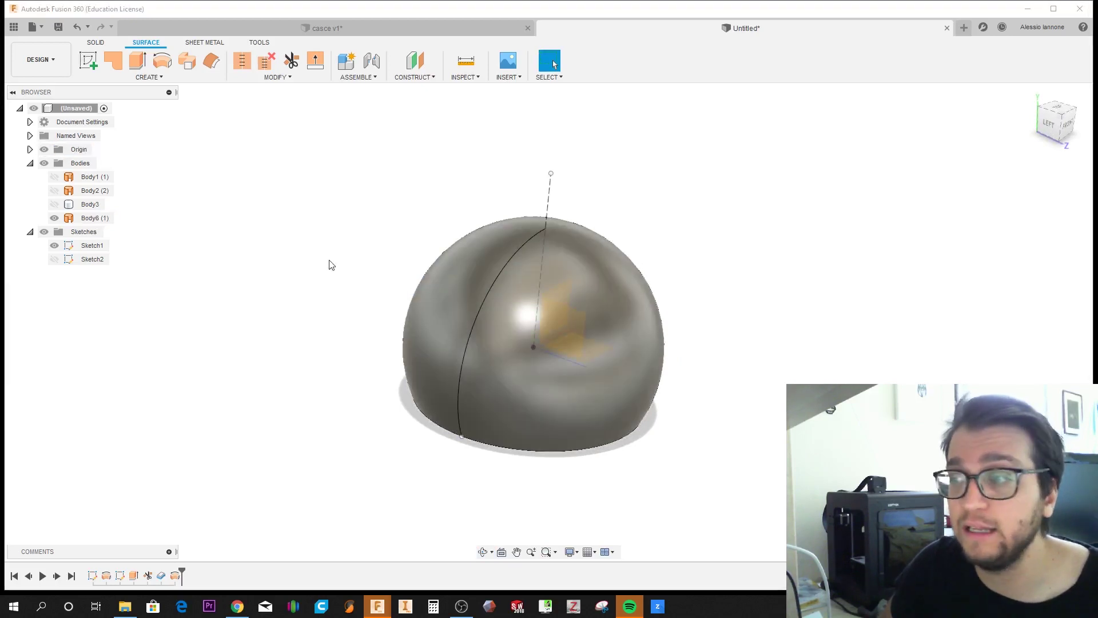
middle_click_drag(452, 274, 481, 208, "shift")
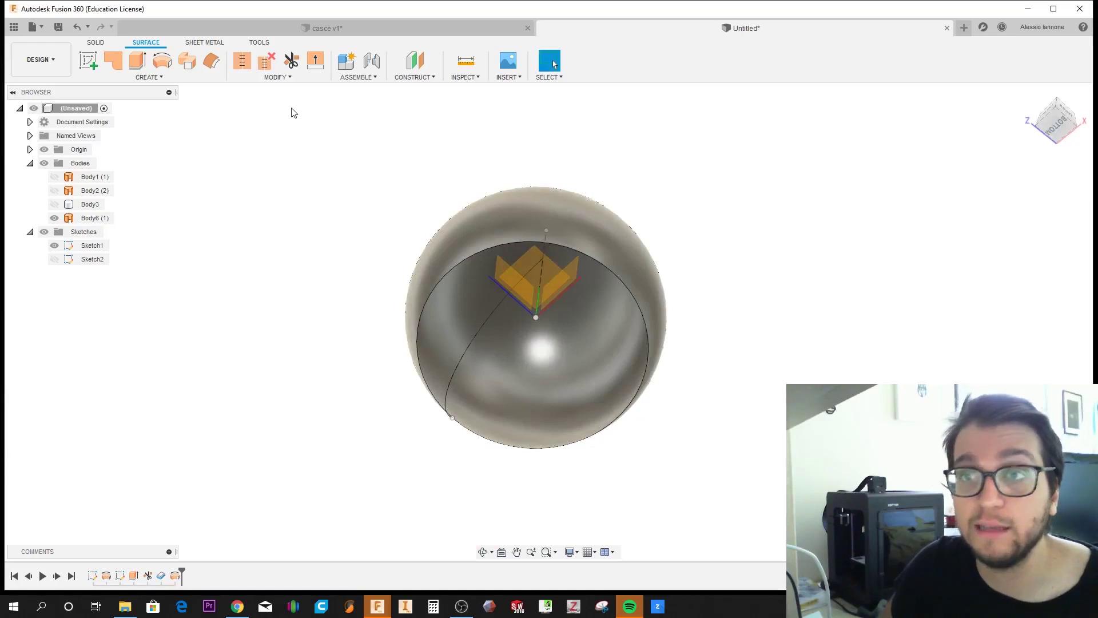
left_click(296, 67)
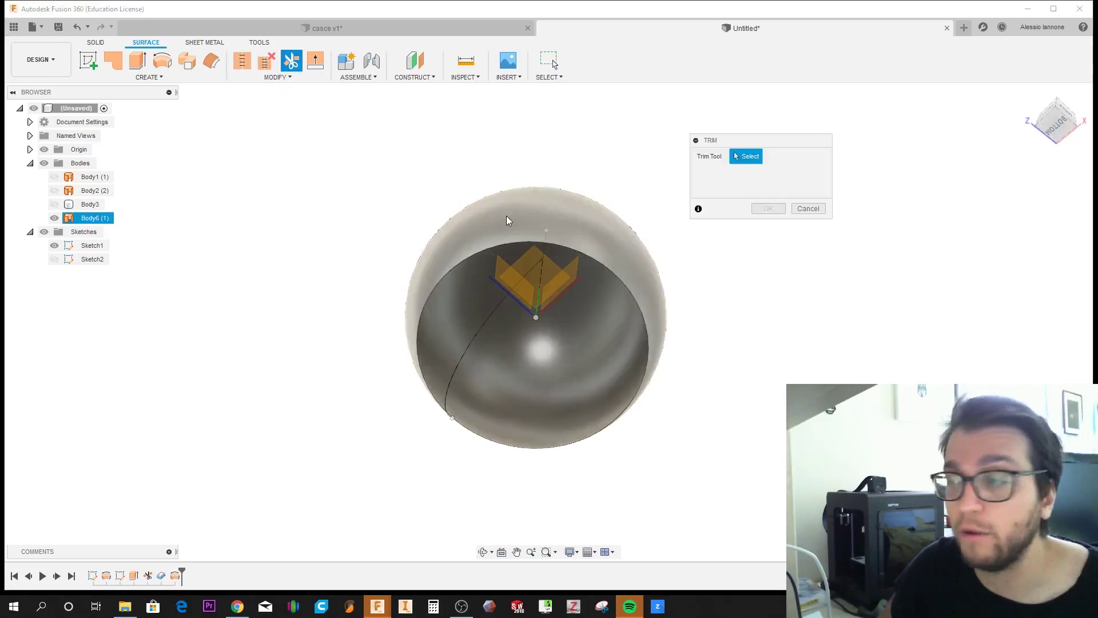
Step: Trim away half of the Body6 dome along the vertical origin plane
left_click(570, 265)
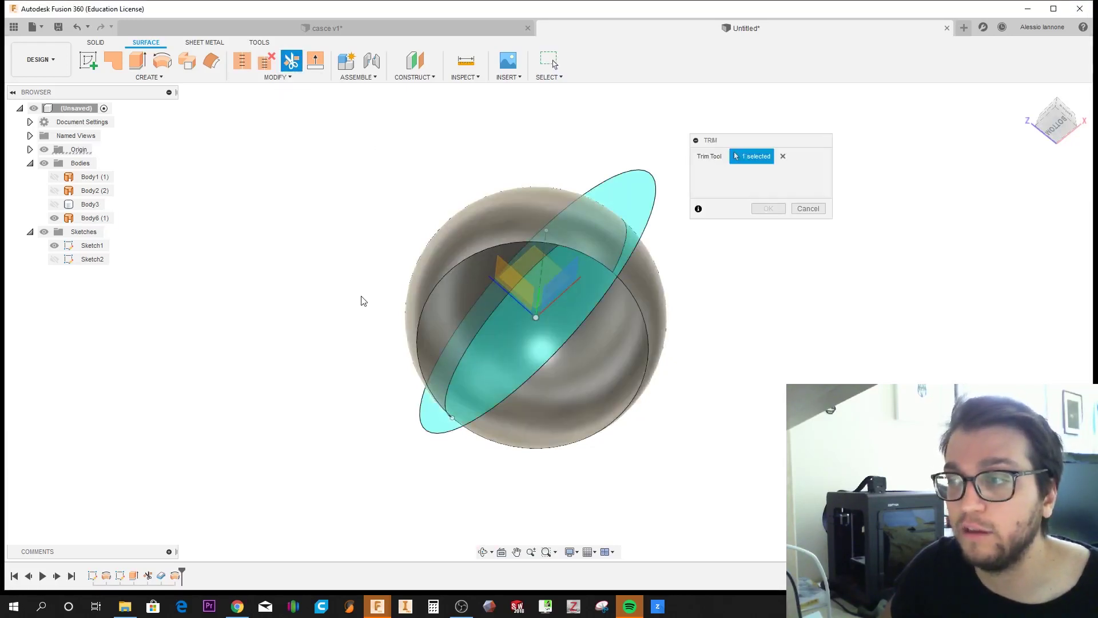
mouse_move(361, 301)
middle_mouse_down("shift")
mouse_move(494, 338)
mouse_move(578, 250)
middle_mouse_up("shift")
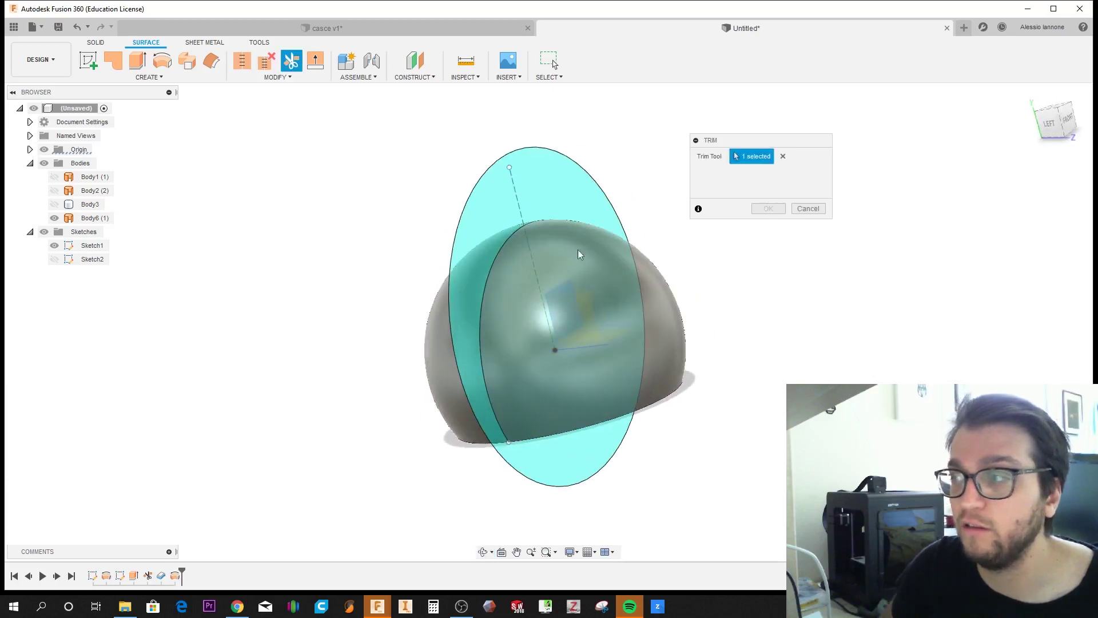
left_click(433, 331)
left_click(768, 208)
mouse_move(762, 257)
middle_mouse_down("shift")
mouse_move(782, 336)
mouse_move(838, 324)
mouse_move(667, 326)
mouse_move(708, 329)
mouse_move(679, 319)
mouse_move(719, 326)
mouse_move(652, 334)
middle_mouse_up("shift")
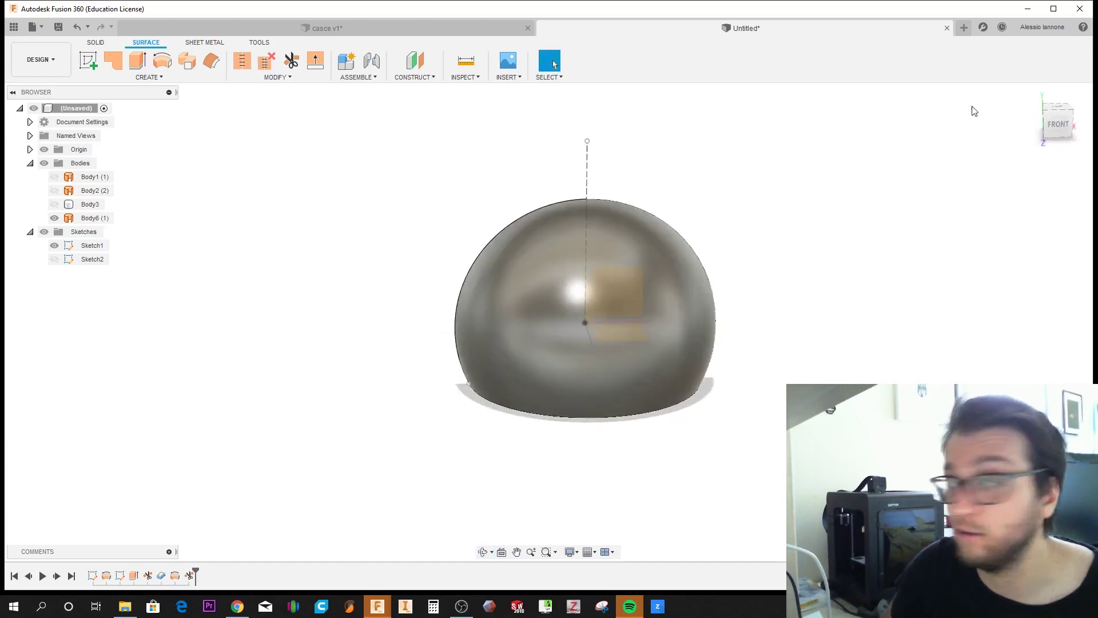
left_click(1054, 126)
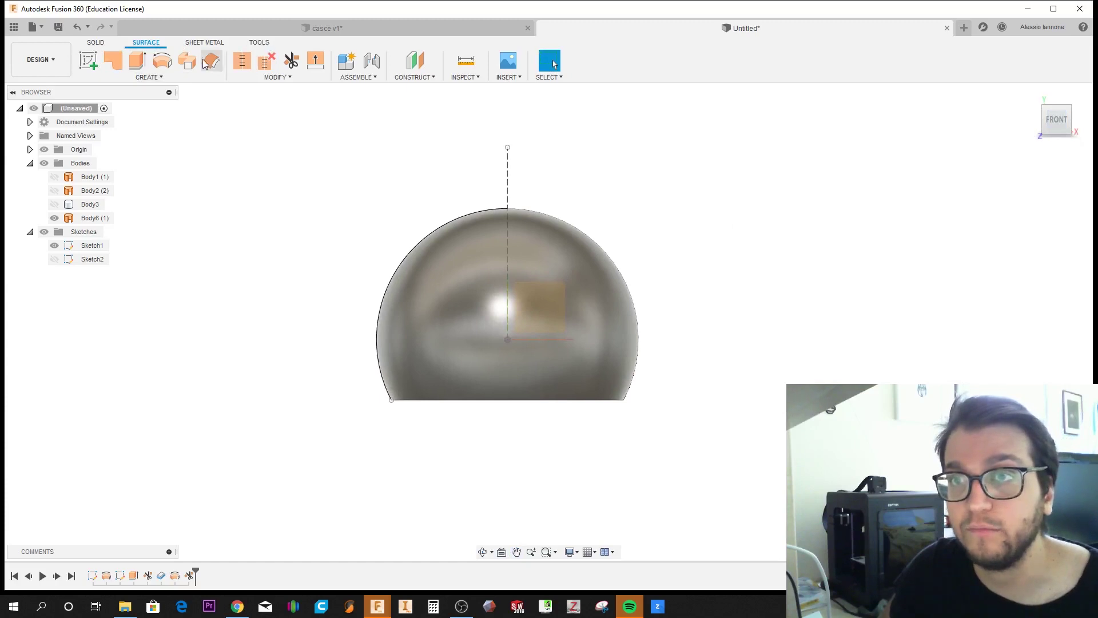
left_click(88, 60)
Step: On the front plane, draw a three-point spline from the dome's left edge to the wave's peak
left_click(538, 308)
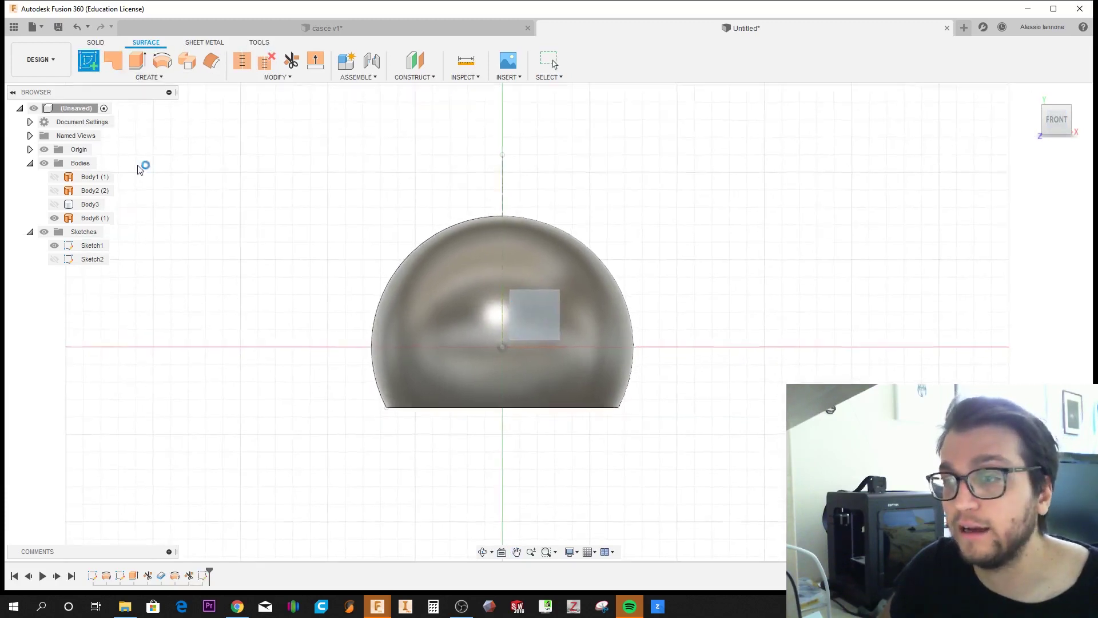
left_click(162, 60)
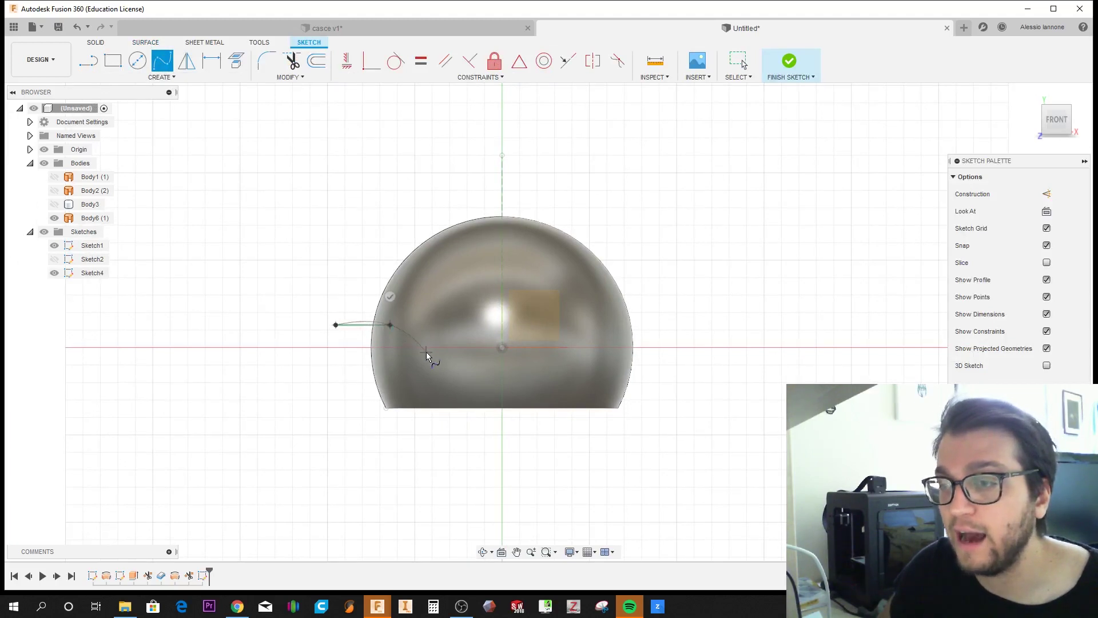
left_click(478, 343)
scroll(479, 346, "up", 3)
scroll(480, 345, "up", 2)
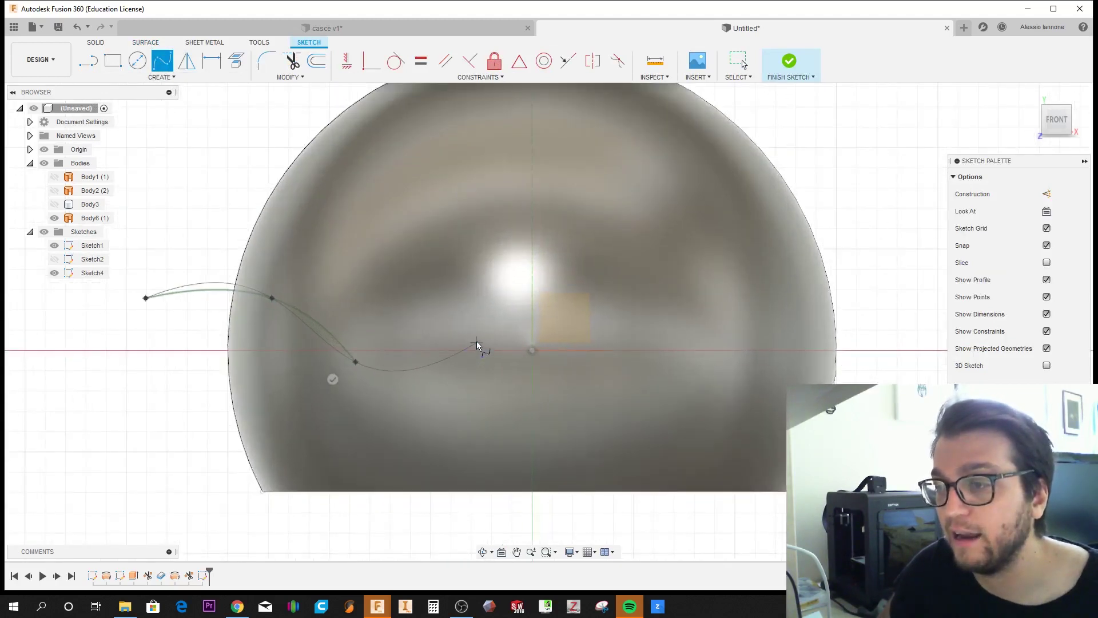
left_click(497, 297)
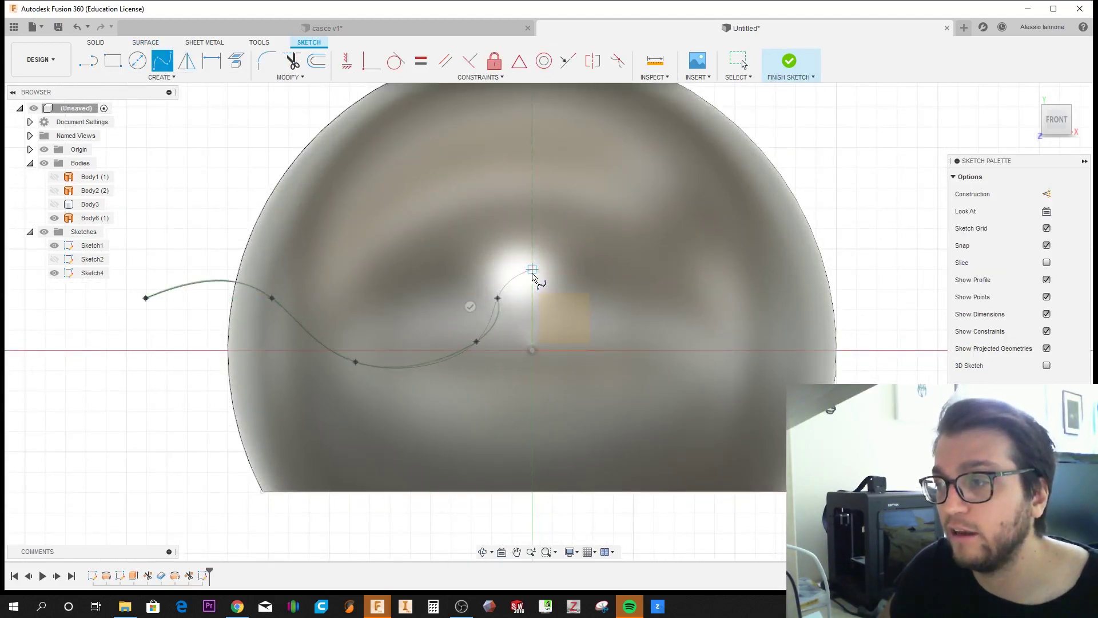
left_click(533, 272)
left_click(541, 297)
scroll(549, 260, "up", 2)
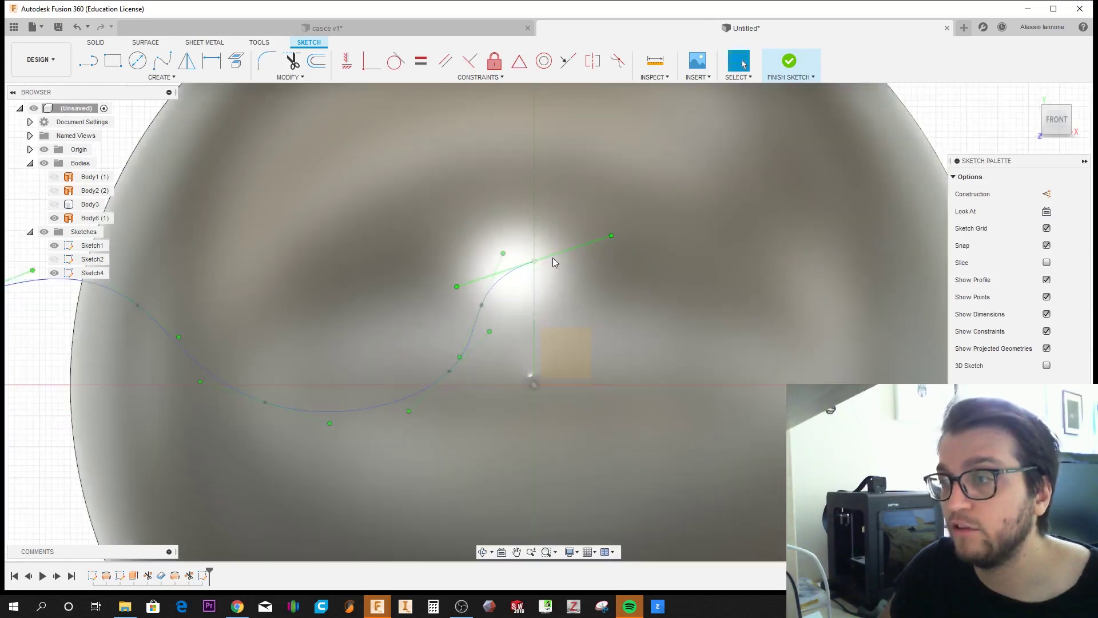
Step: Make the spline's peak tangent horizontal and move a point to reshape the curve
left_click(544, 264)
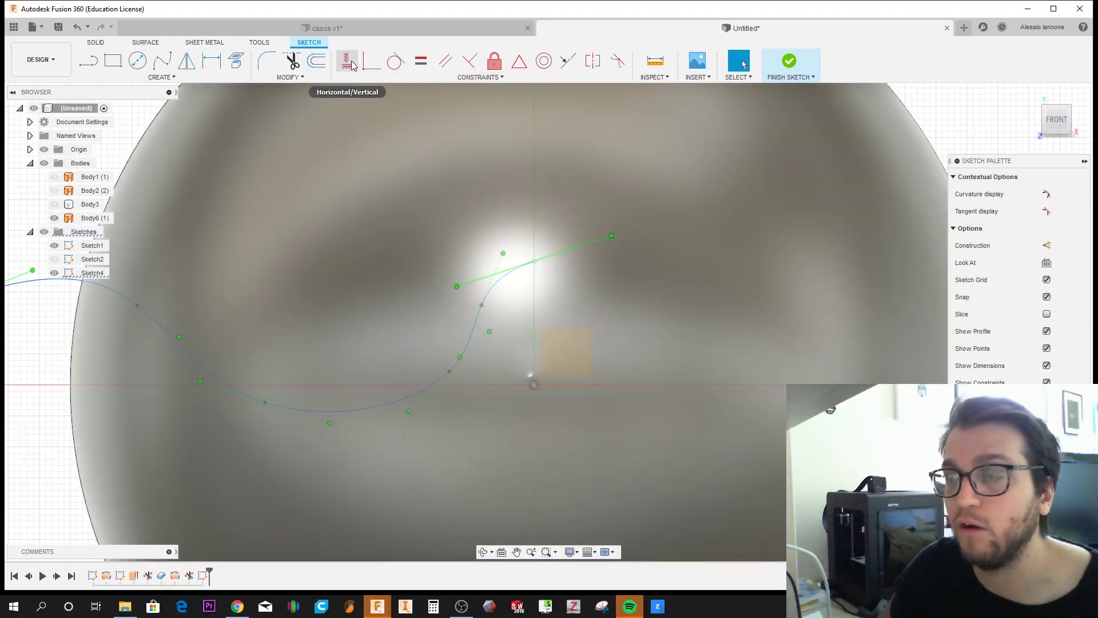
left_click(352, 64)
scroll(531, 279, "up", 3)
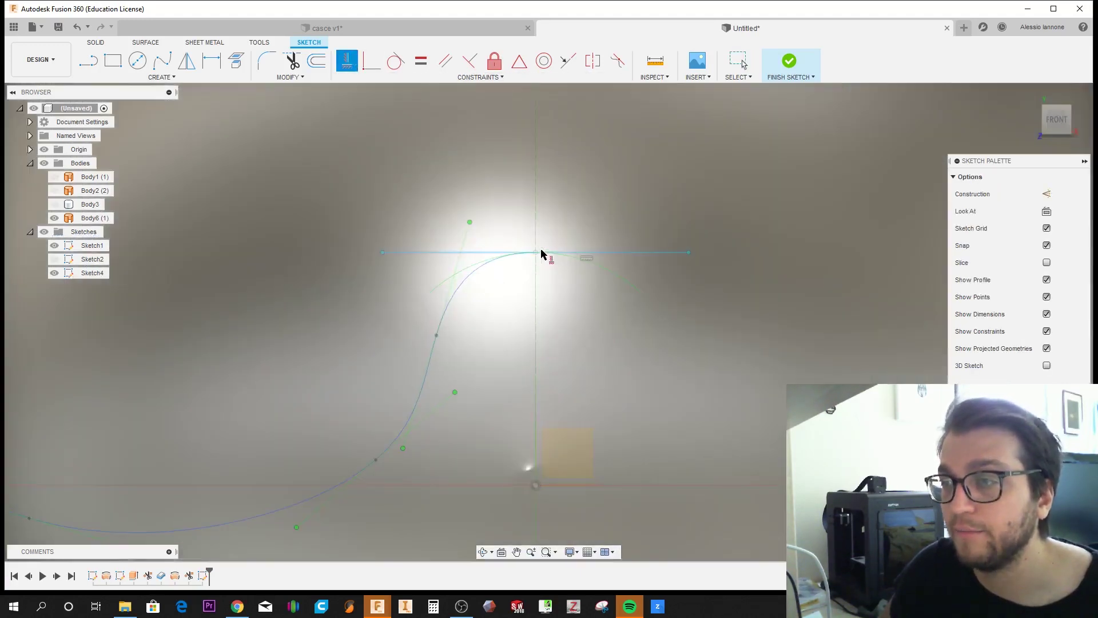
key("Escape")
scroll(543, 259, "down", 5)
scroll(426, 273, "up", 2)
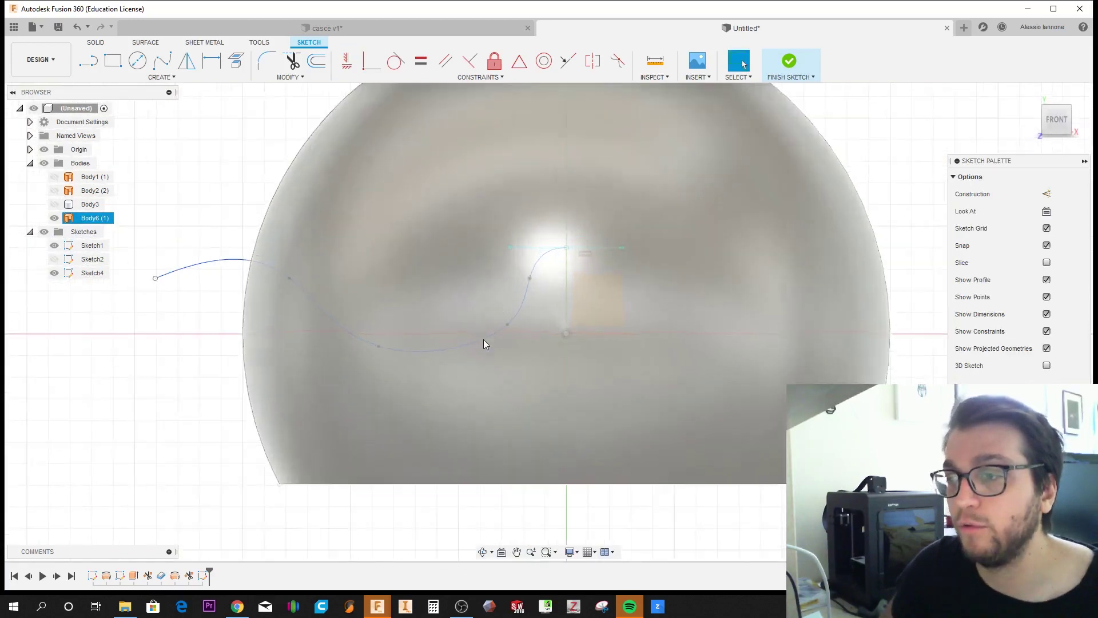
scroll(508, 329, "up", 1)
left_click_drag(508, 325, 487, 337)
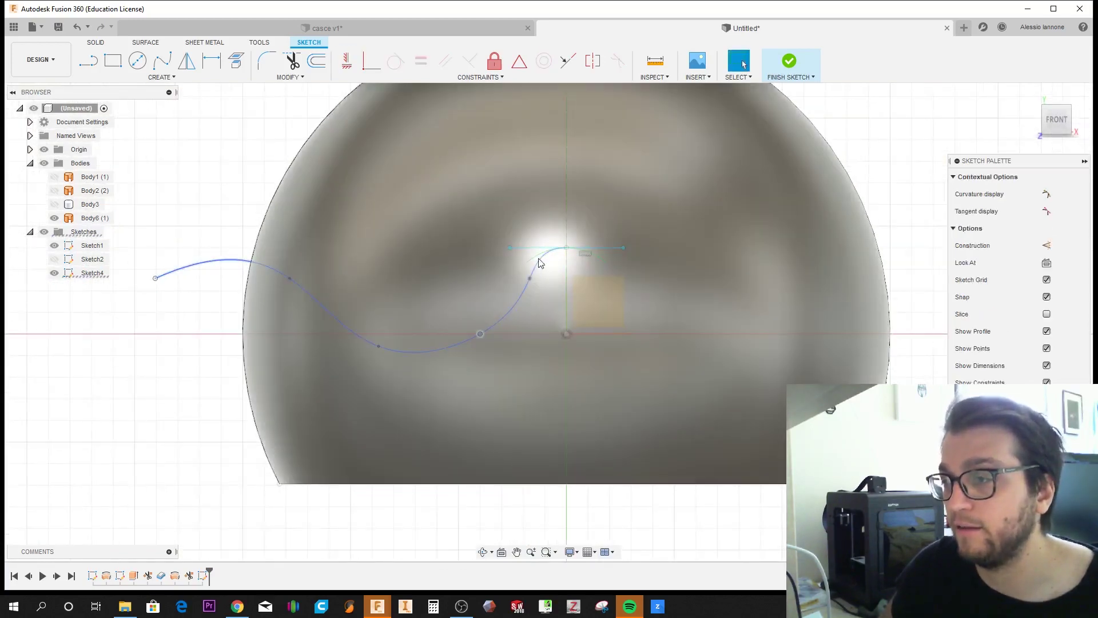
scroll(515, 274, "down", 2)
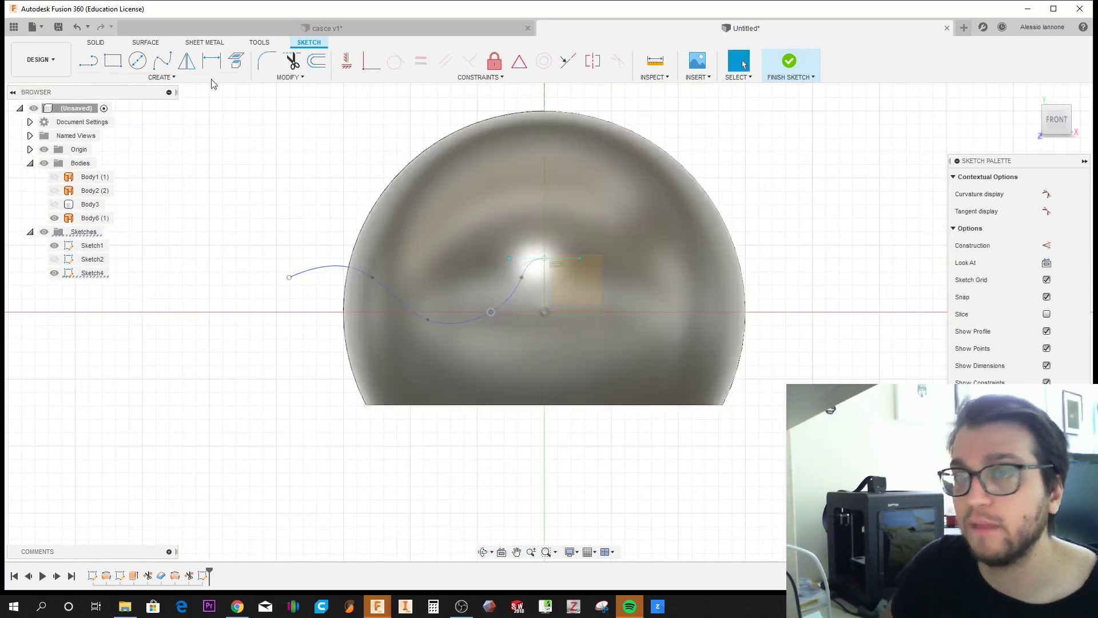
Step: Mirror the spline about the vertical axis into a symmetric wavy curve
left_click(187, 62)
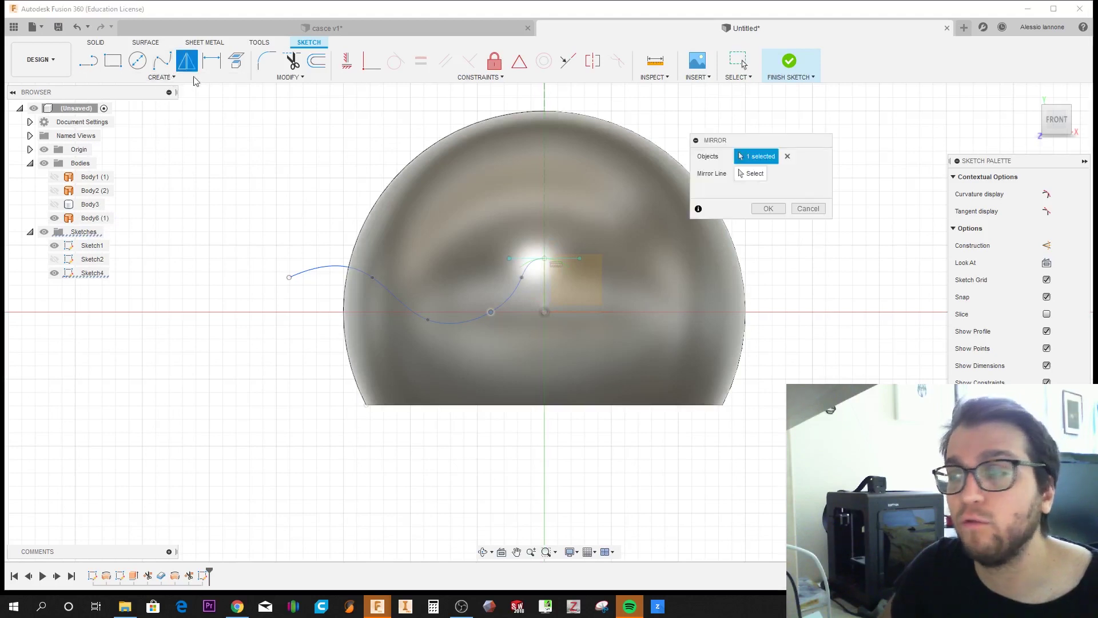
left_click(474, 321)
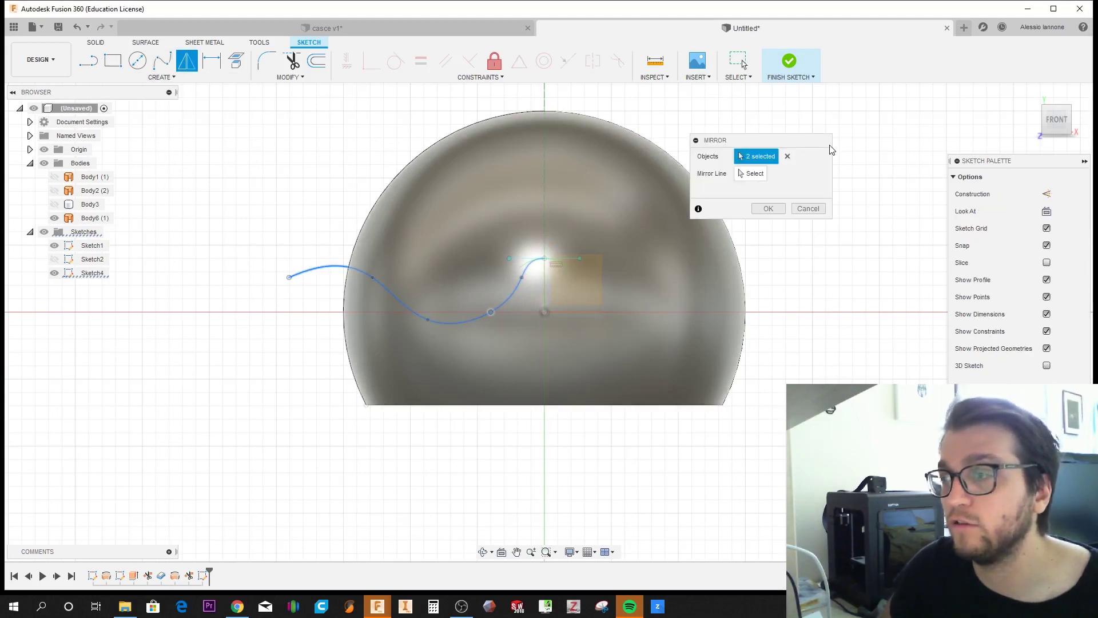
left_click(787, 156)
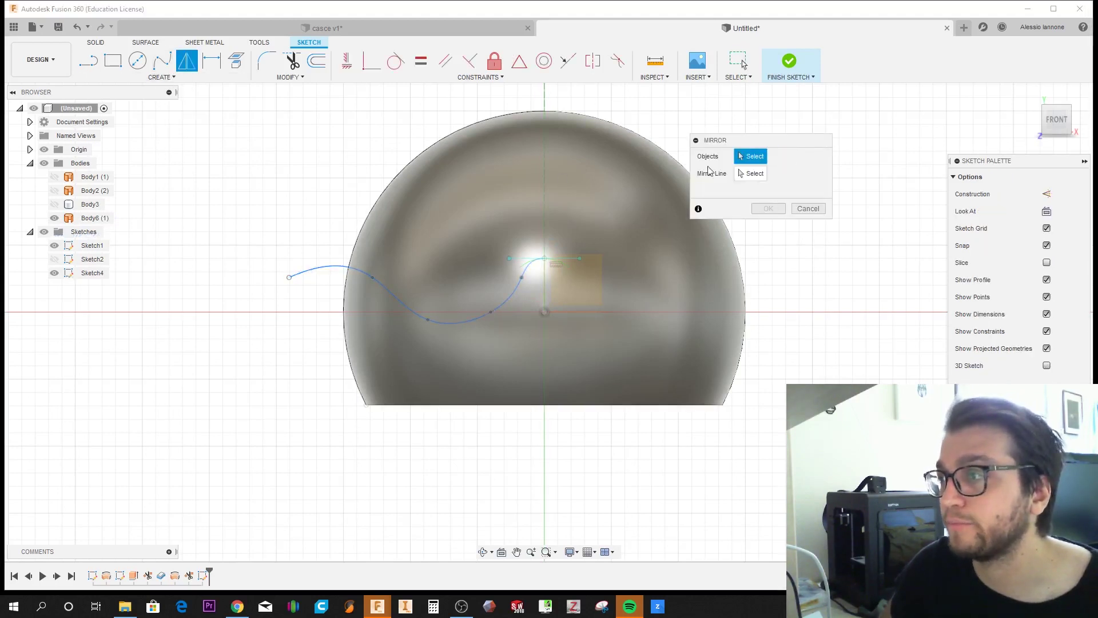
left_click(505, 305)
left_click(741, 175)
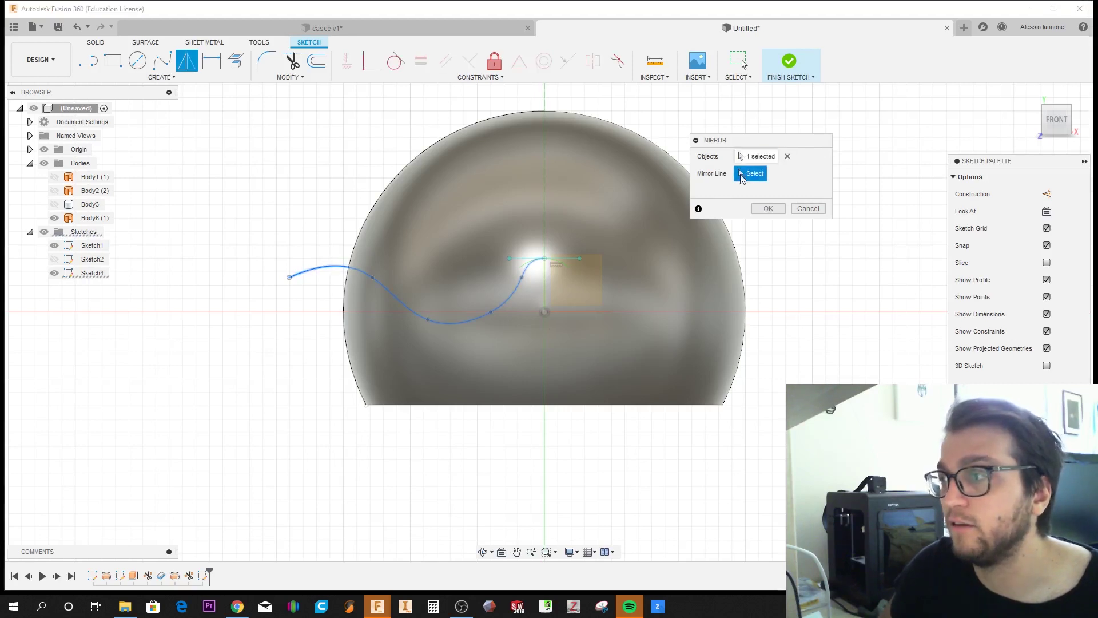
left_click(545, 164)
left_click(767, 208)
scroll(620, 341, "down", 3)
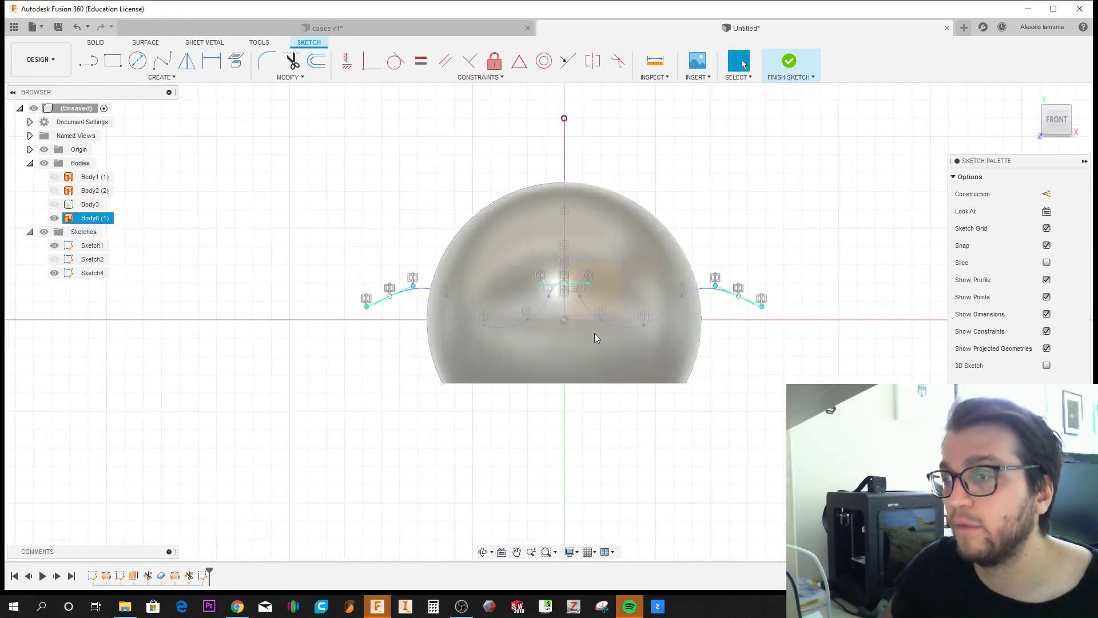
middle_click_drag(594, 333, 466, 371, "shift")
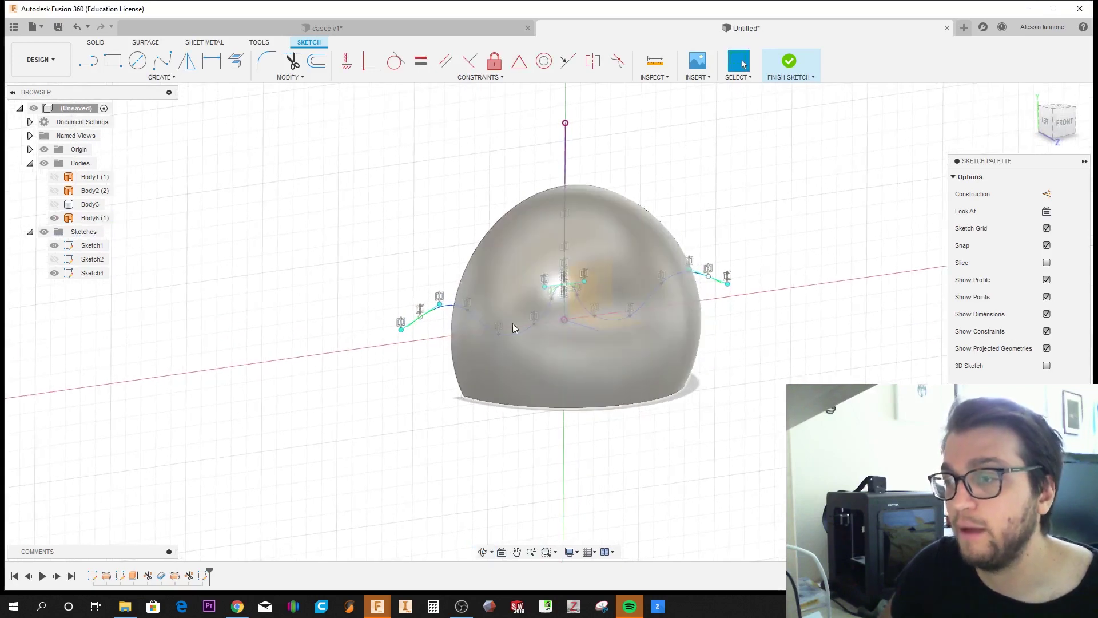
left_click(146, 42)
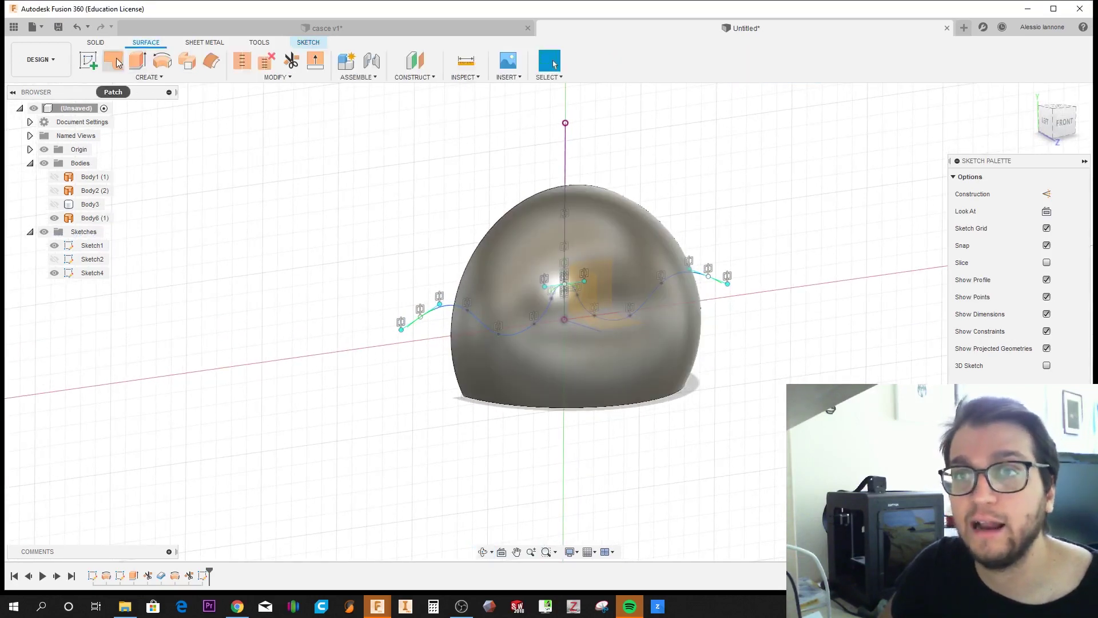
Step: Surface-extrude Sketch4's wavy curve 132.101 mm through the dome as Body7
left_click(137, 60)
left_click(455, 307)
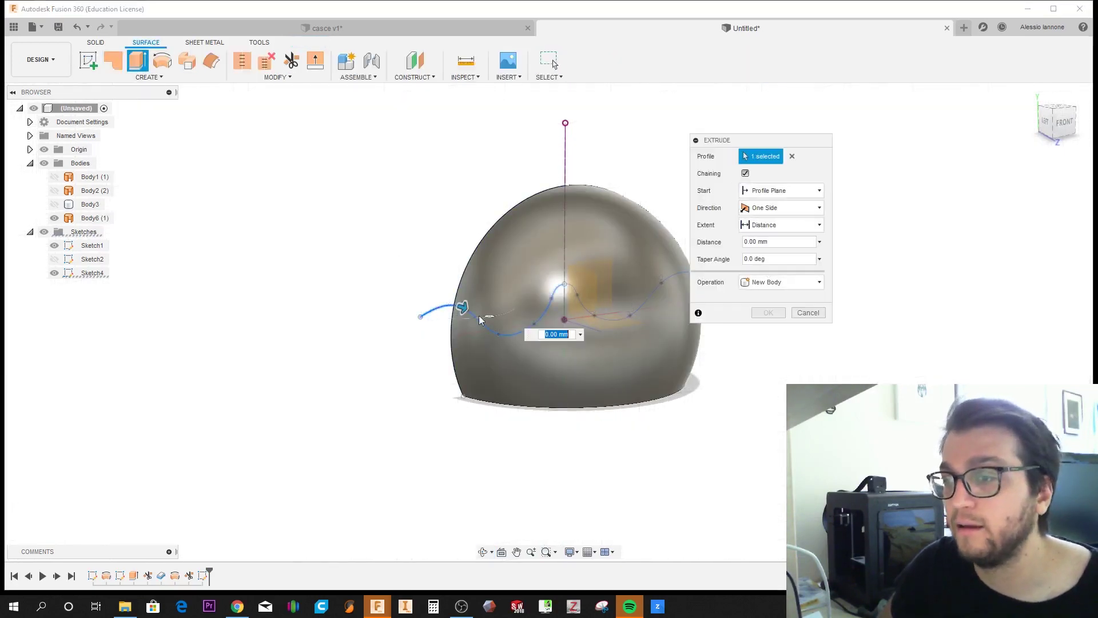
left_click(578, 315)
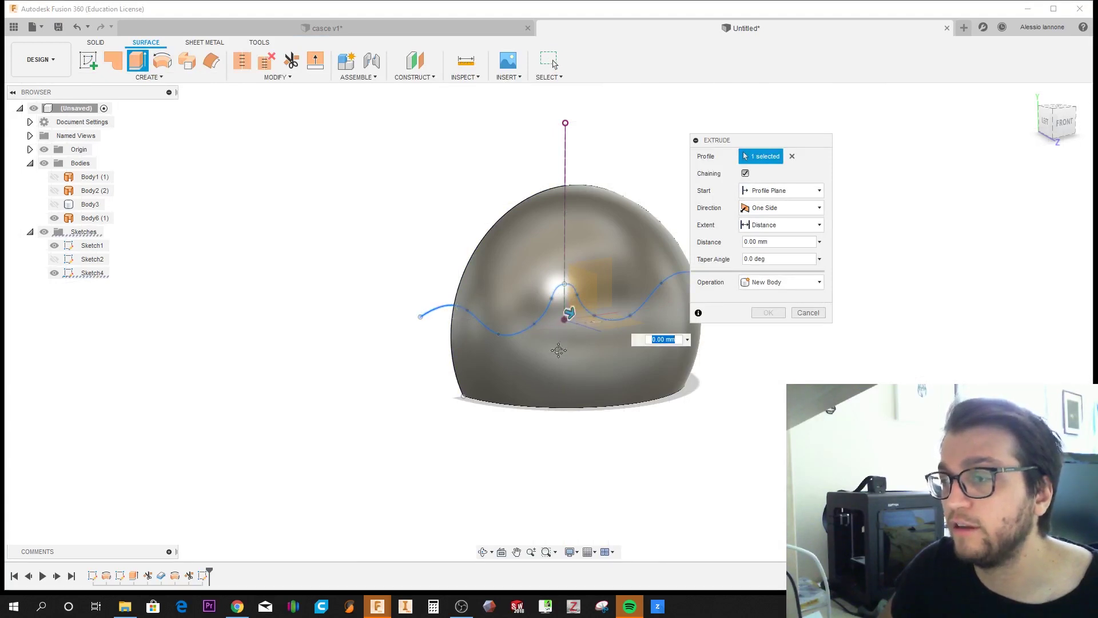
middle_click_drag(559, 350, 463, 333)
left_click_drag(473, 296, 611, 338)
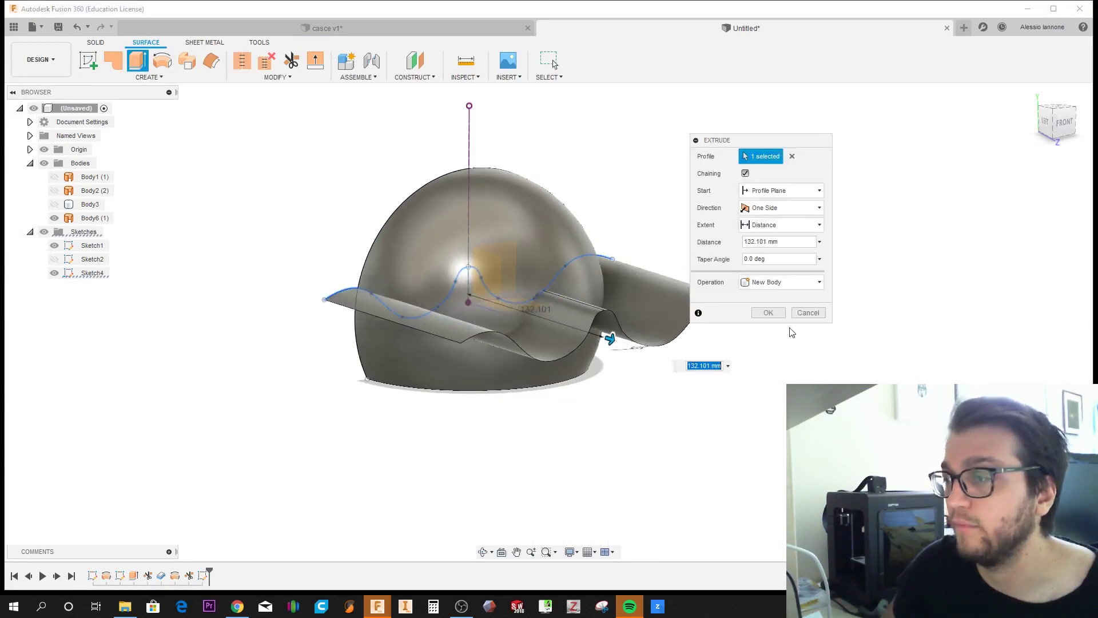
left_click(768, 313)
middle_click_drag(661, 397, 622, 397, "shift")
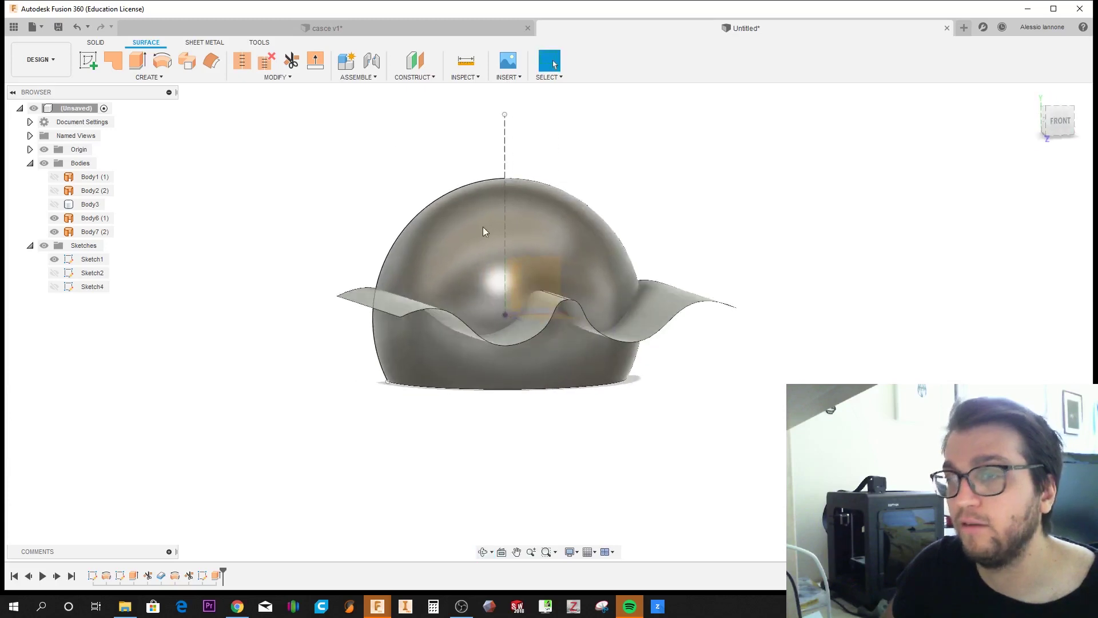
Step: Trim the sphere surface using the wavy surface body as the cutting tool
left_click(303, 69)
left_click(389, 303)
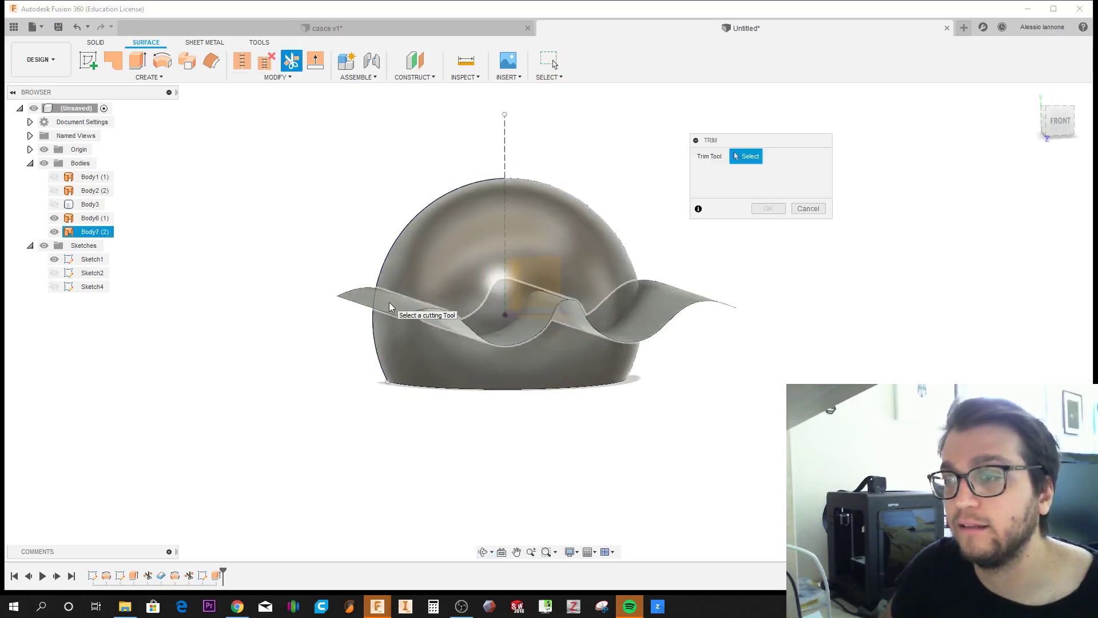
left_click(389, 304)
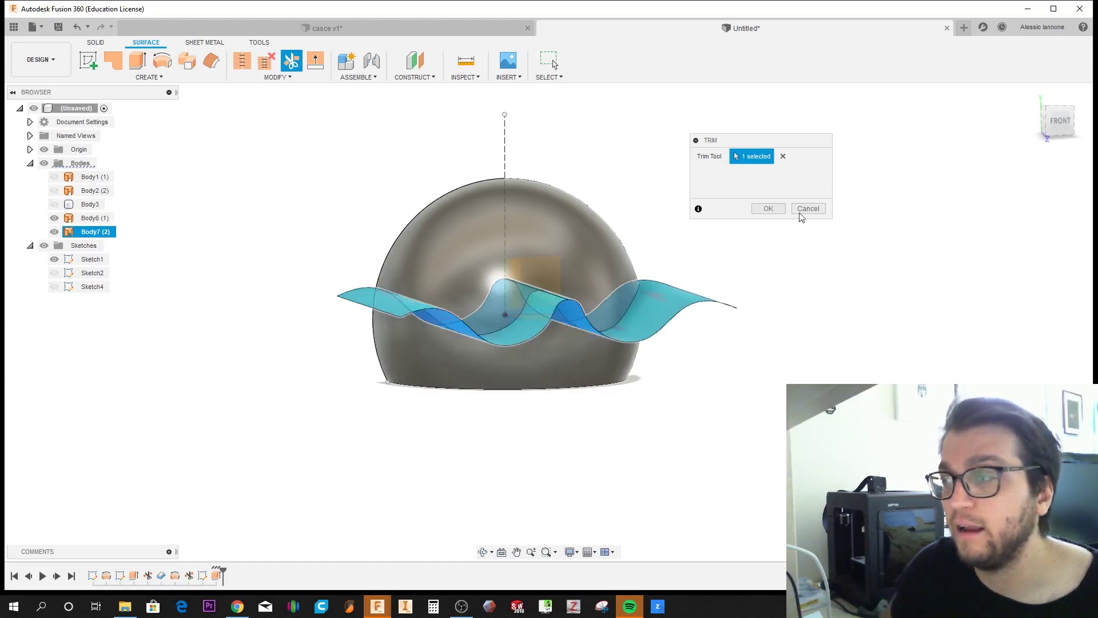
left_click(769, 210)
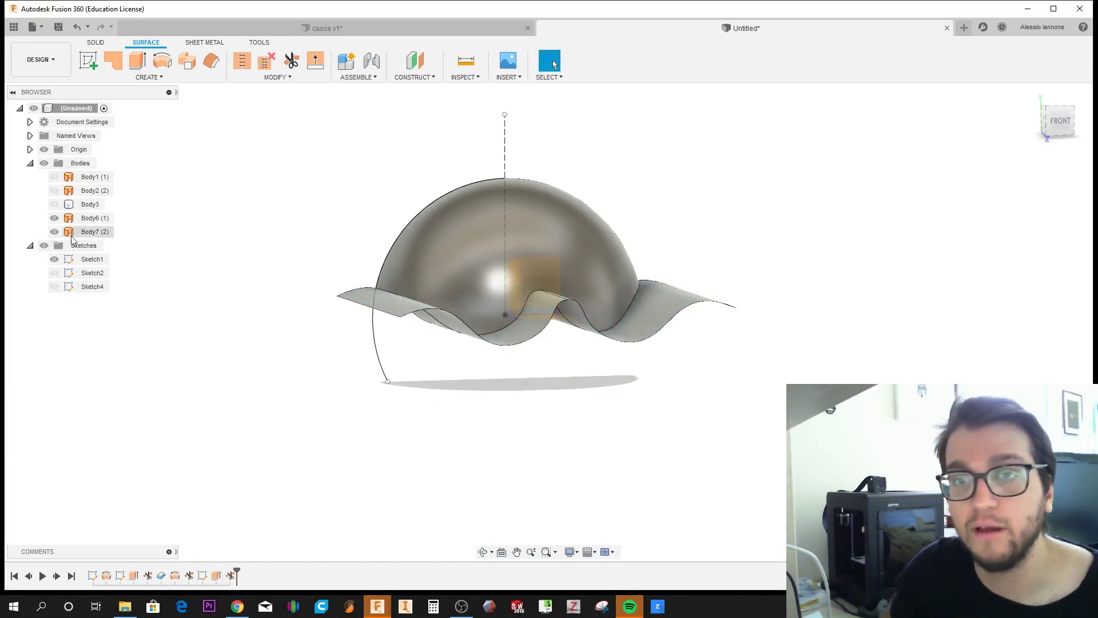
Step: Hide the wavy cutting surface and Sketch1, then show the cut-out shell Body3 in front view
left_click(50, 221)
left_click(56, 229)
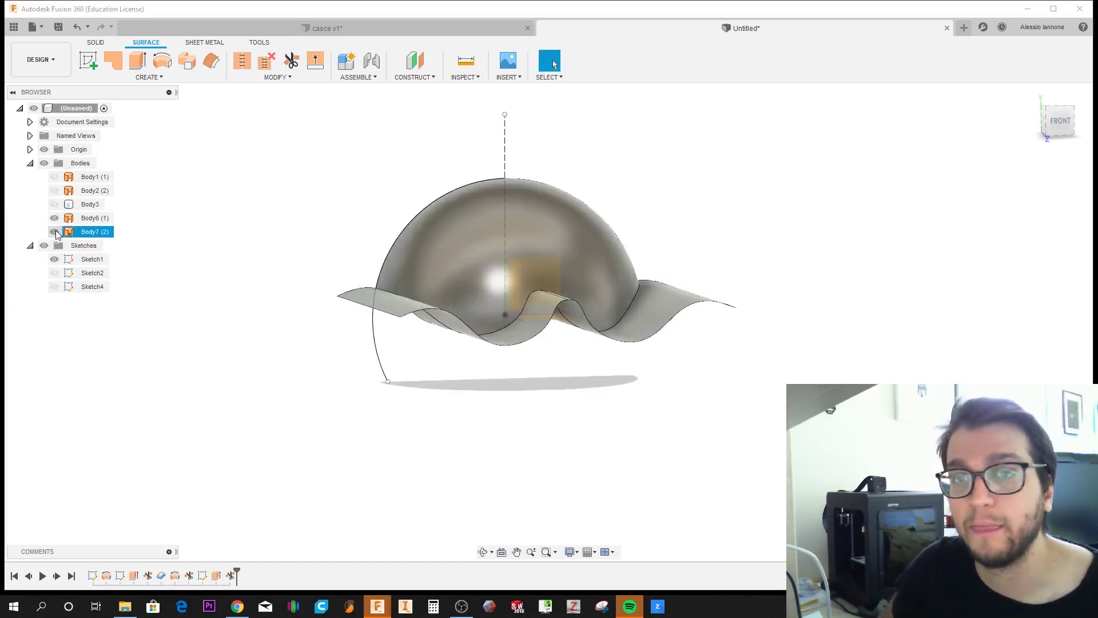
middle_click_drag(447, 415, 336, 365, "shift")
left_click(56, 260)
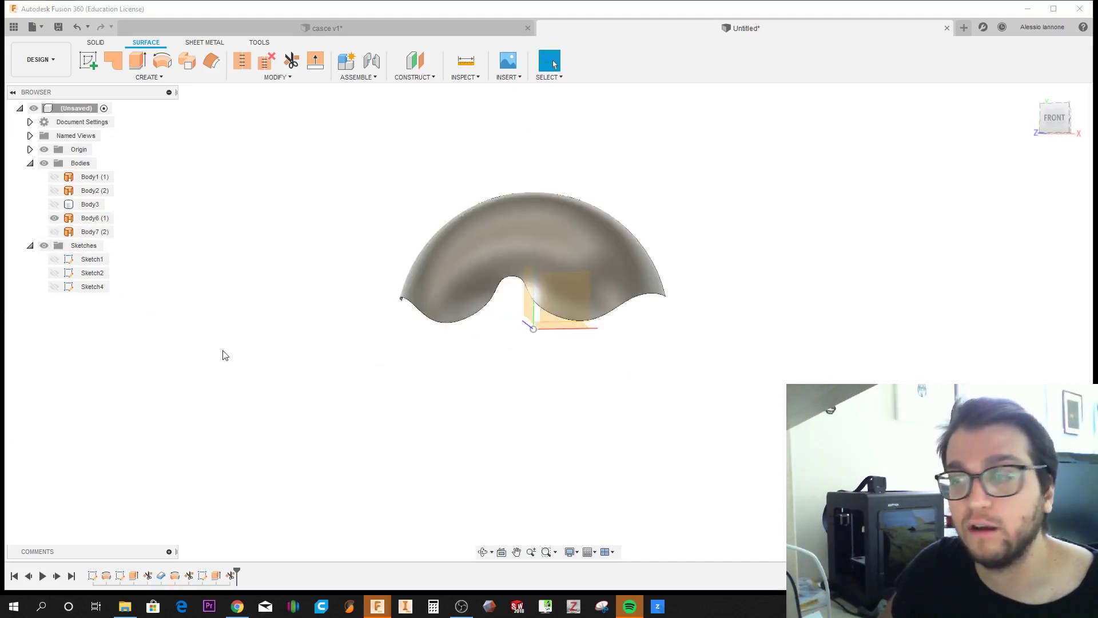
middle_click_drag(221, 355, 265, 380, "shift")
left_click(54, 204)
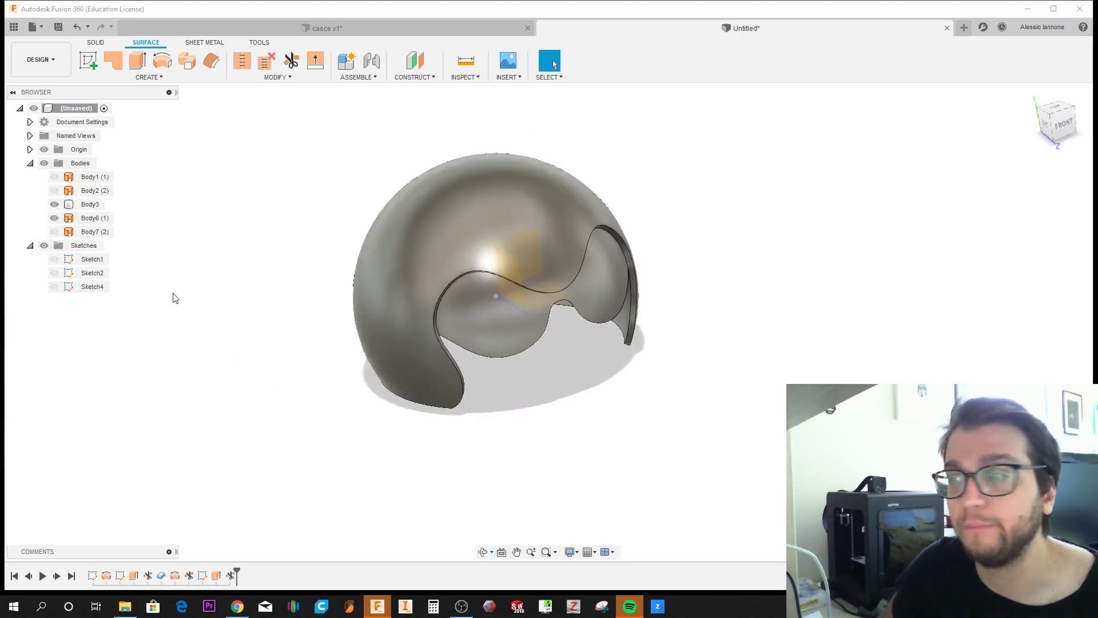
mouse_move(172, 297)
middle_mouse_down("shift")
mouse_move(243, 296)
mouse_move(248, 309)
middle_mouse_up("shift")
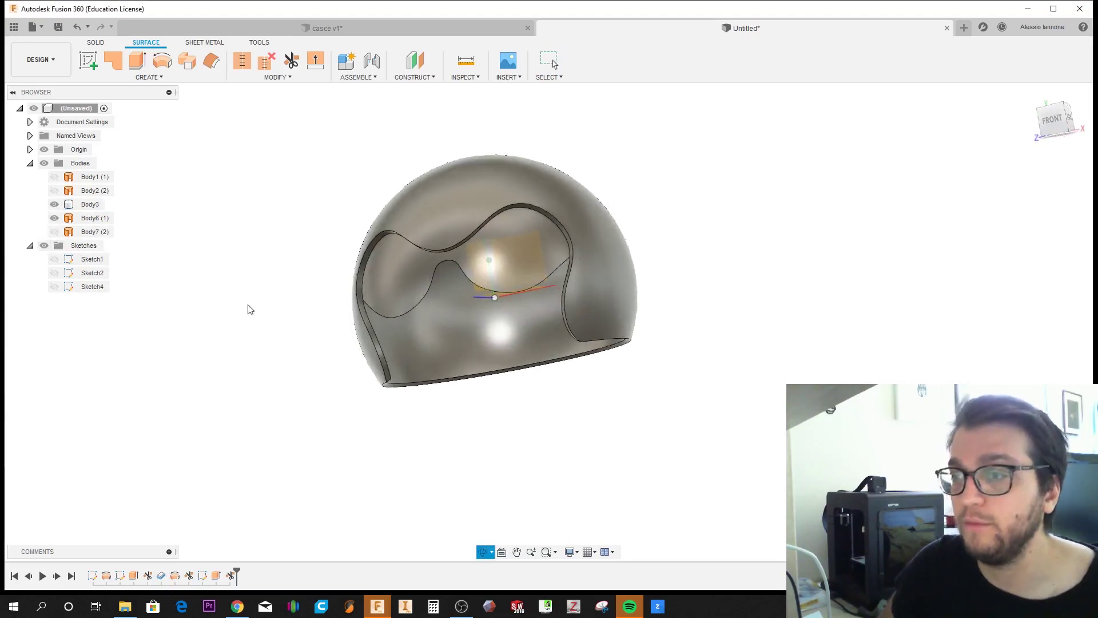
left_click(1052, 120)
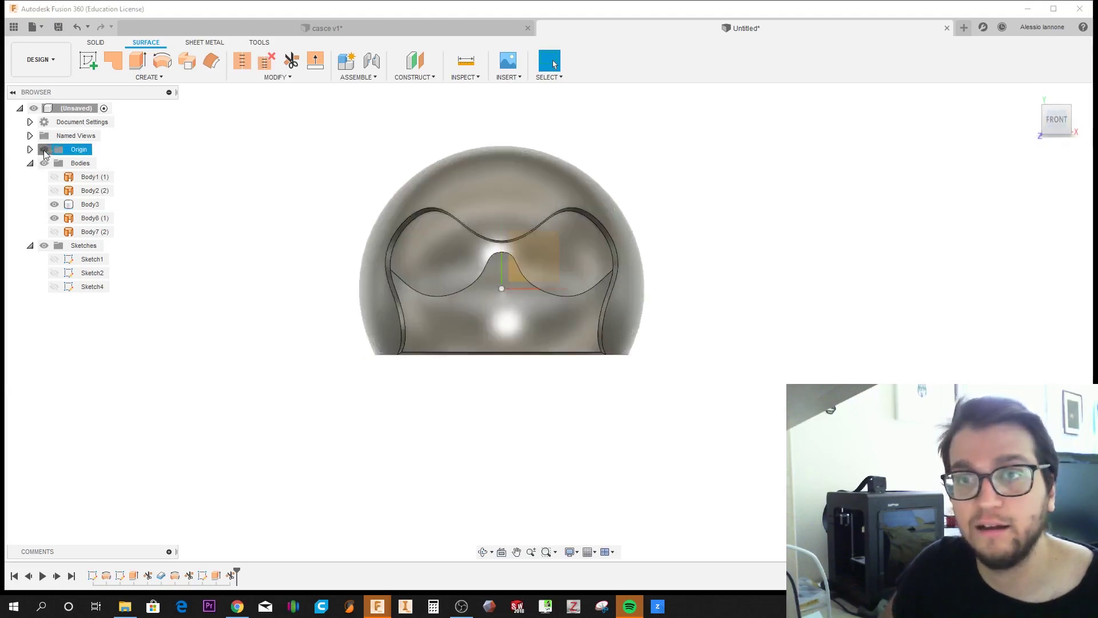
scroll(467, 218, "up", 2)
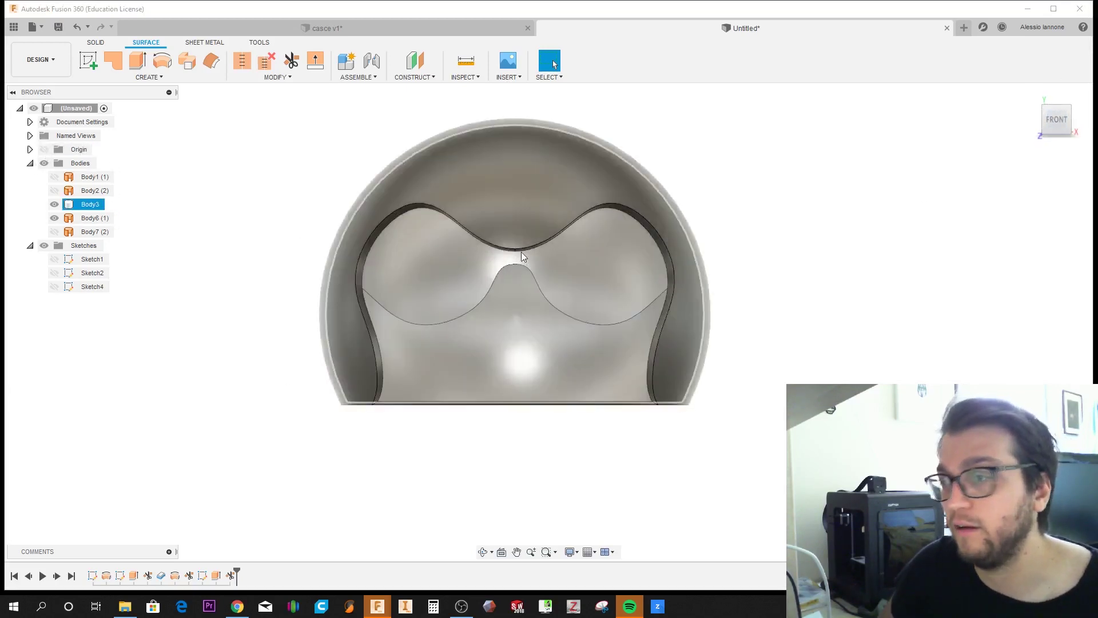
key("Escape")
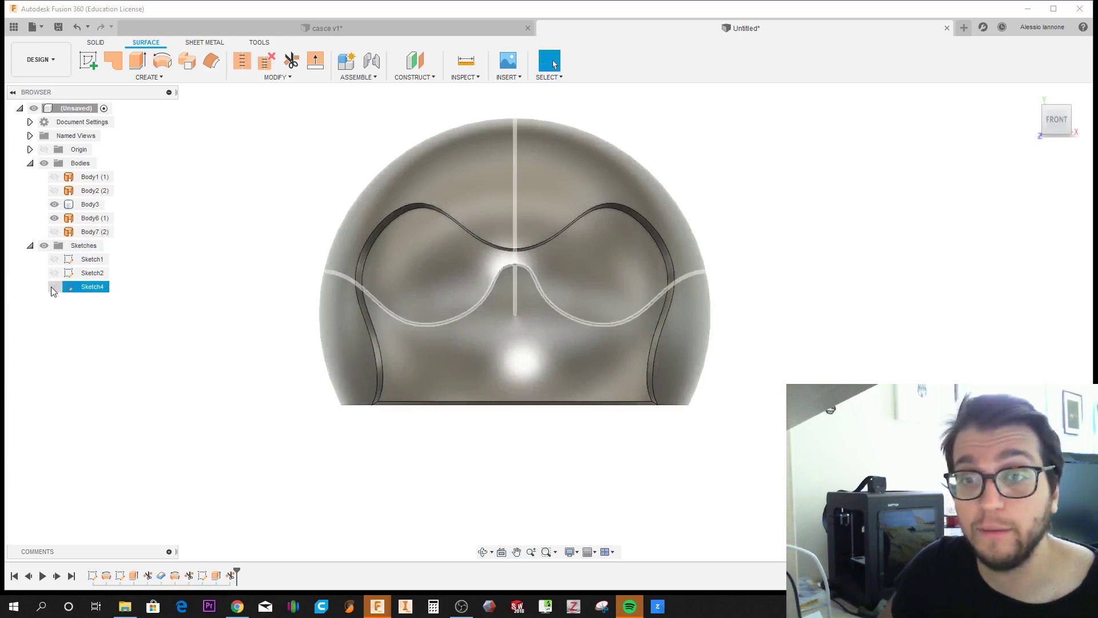
Step: Reshape Sketch4's spline so the wavy curve dips lower, then hide Sketch4 again
left_click(53, 286)
mouse_move(493, 282)
left_mouse_down()
mouse_move(492, 304)
mouse_move(457, 322)
mouse_move(389, 330)
left_mouse_up()
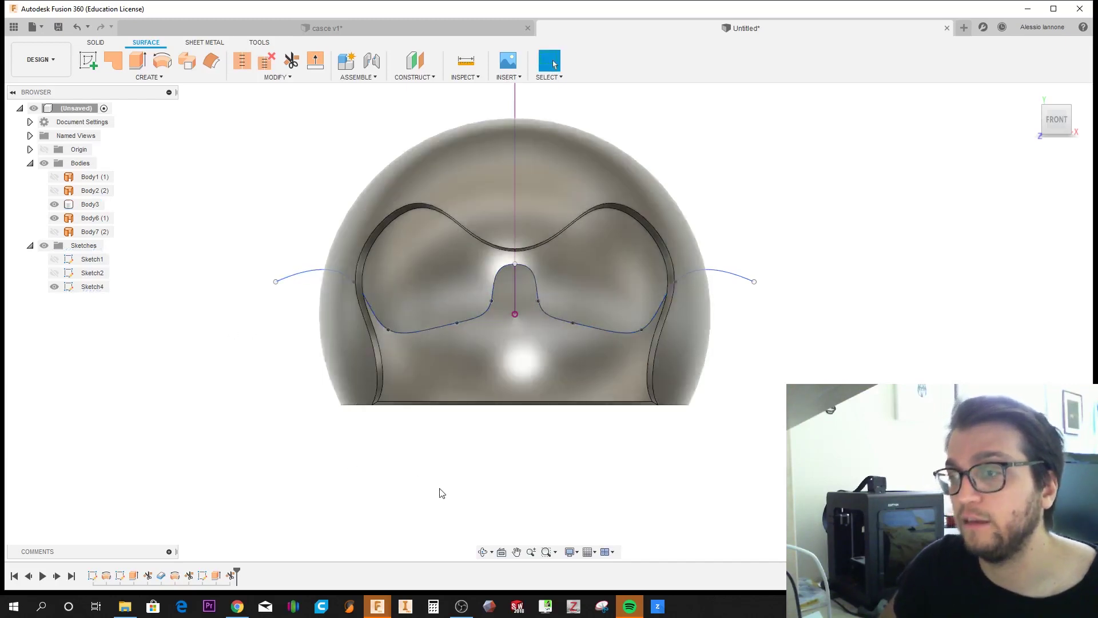
middle_click_drag(235, 221, 250, 201, "shift")
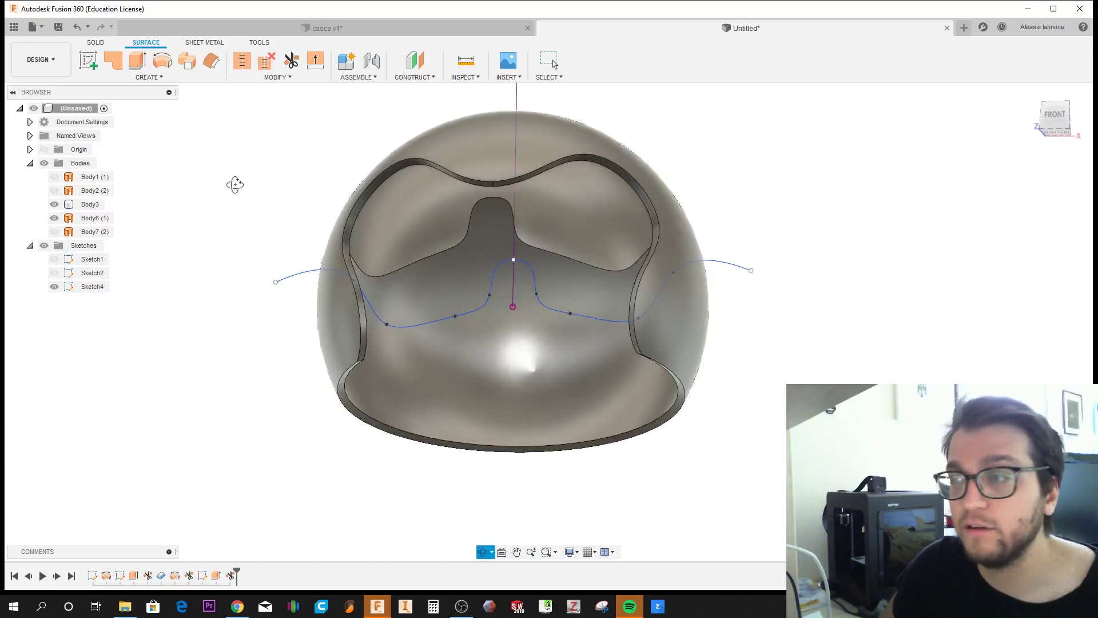
left_click(54, 286)
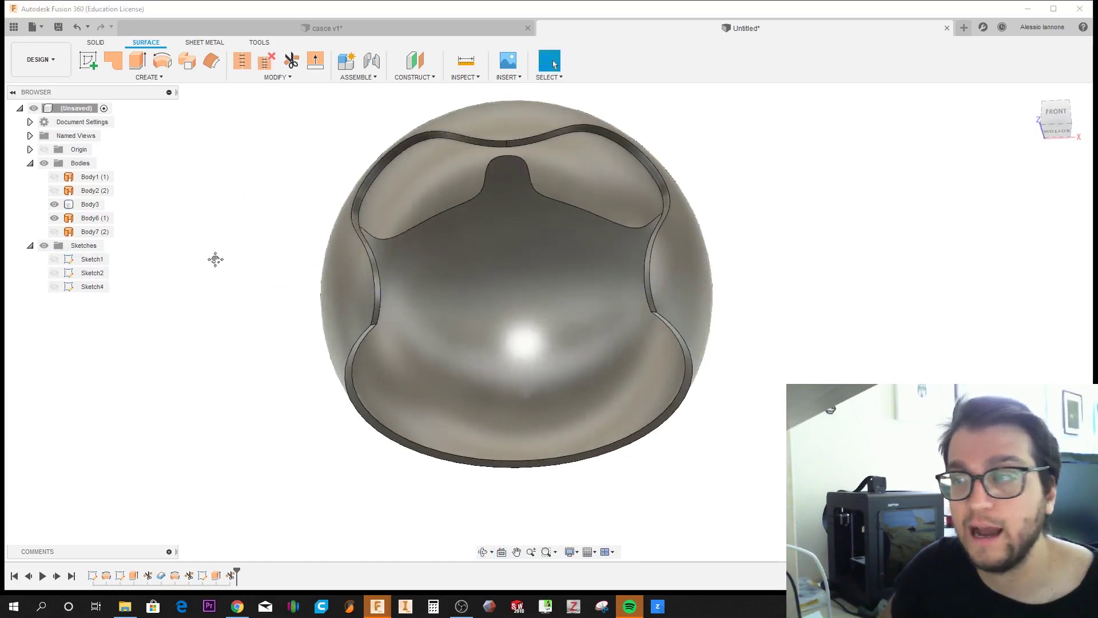
middle_click_drag(212, 258, 247, 200, "shift")
Step: Thicken the trimmed wavy dome surface inward by -3.65 mm, creating Body8
left_click(165, 79)
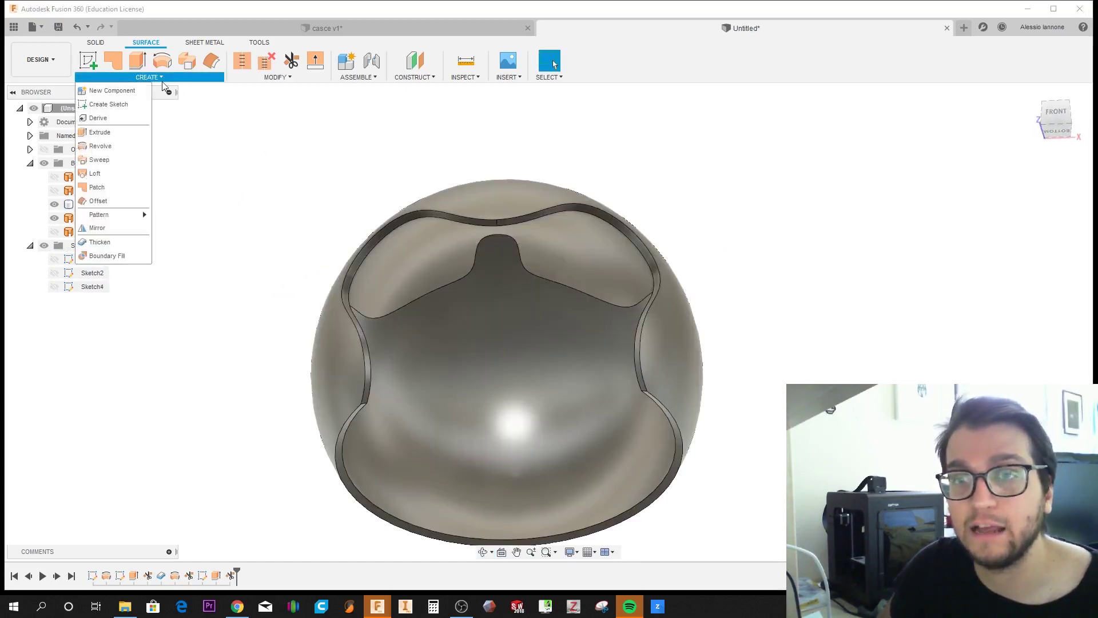
left_click(107, 243)
left_click(432, 252)
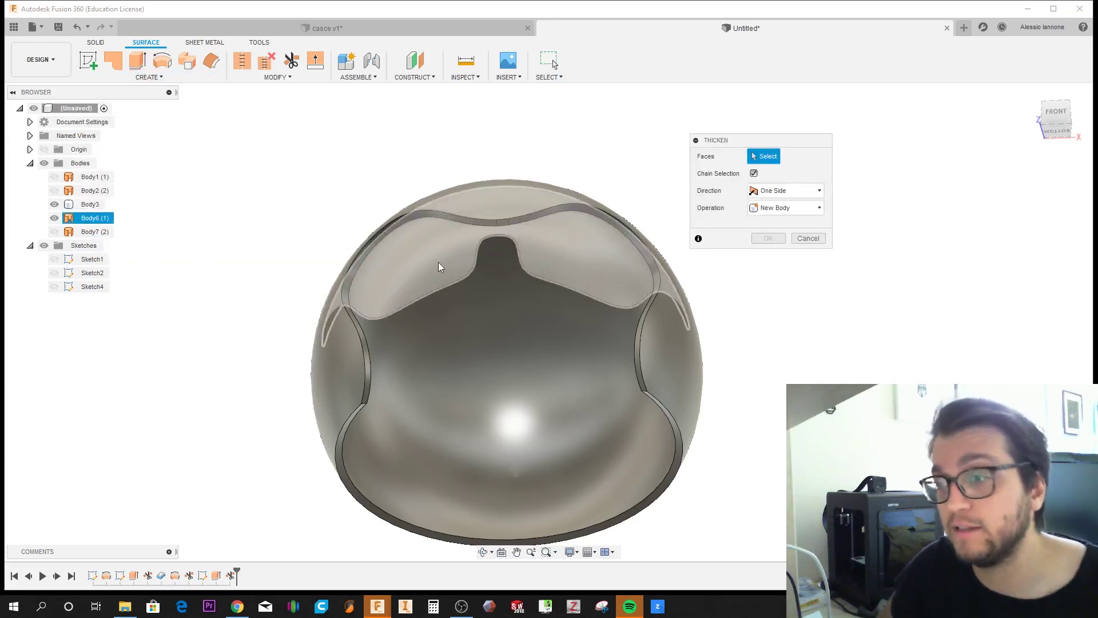
scroll(475, 265, "up", 2)
mouse_move(421, 249)
left_mouse_down()
mouse_move(430, 267)
mouse_move(429, 257)
left_mouse_up()
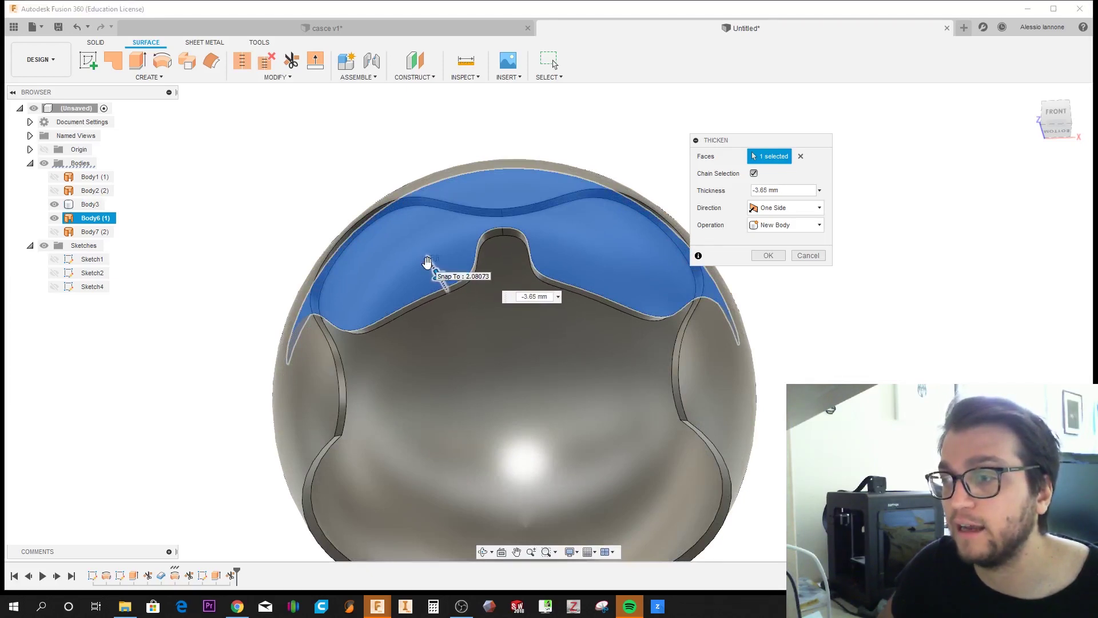
left_click(771, 259)
mouse_move(739, 299)
middle_mouse_down("shift")
mouse_move(754, 263)
mouse_move(706, 326)
mouse_move(738, 333)
mouse_move(724, 340)
mouse_move(877, 270)
middle_mouse_up("shift")
scroll(877, 270, "up", 3)
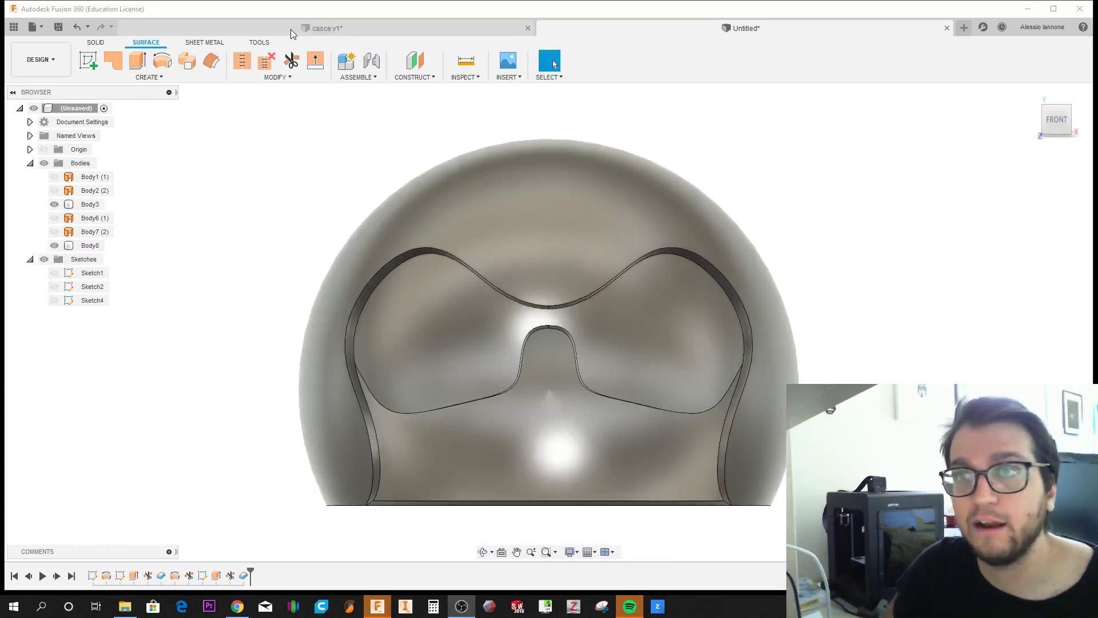
Step: Orbit the finished casce v1 helmet for reference, then return to the Untitled design's solid tools
left_click(290, 29)
left_click(461, 225)
middle_click_drag(461, 225, 475, 180, "shift")
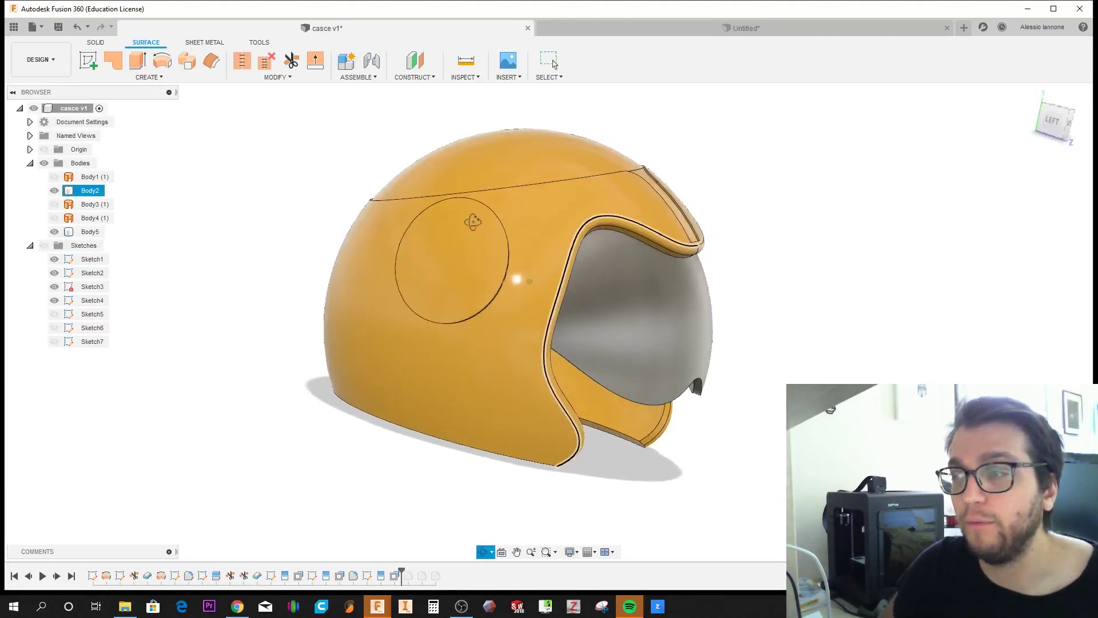
left_click_drag(475, 180, 486, 258)
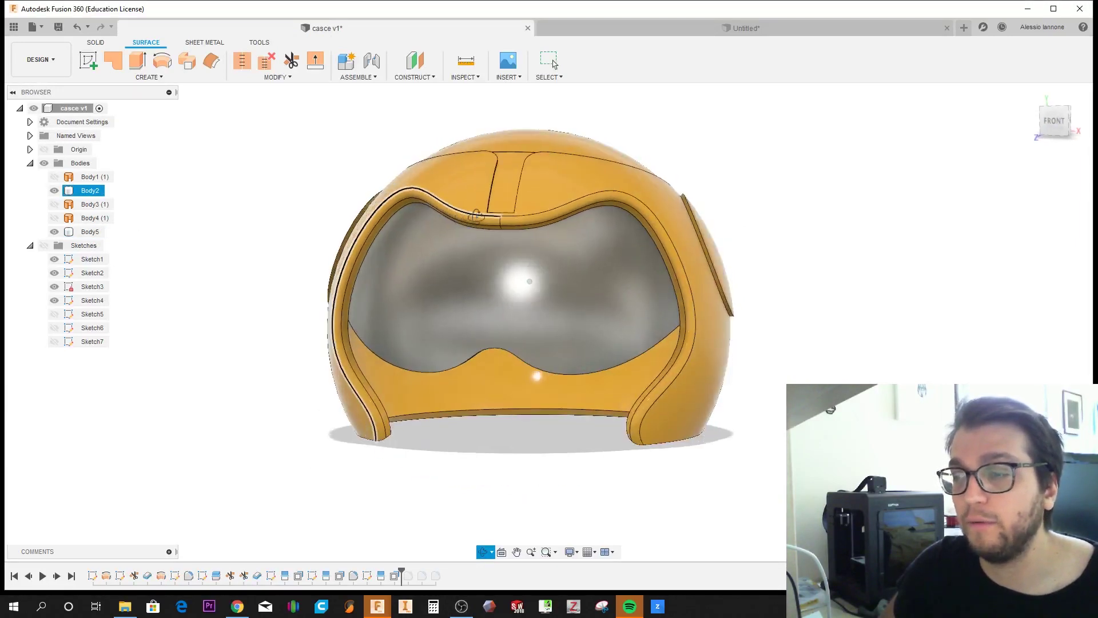
key("Escape")
left_click(643, 24)
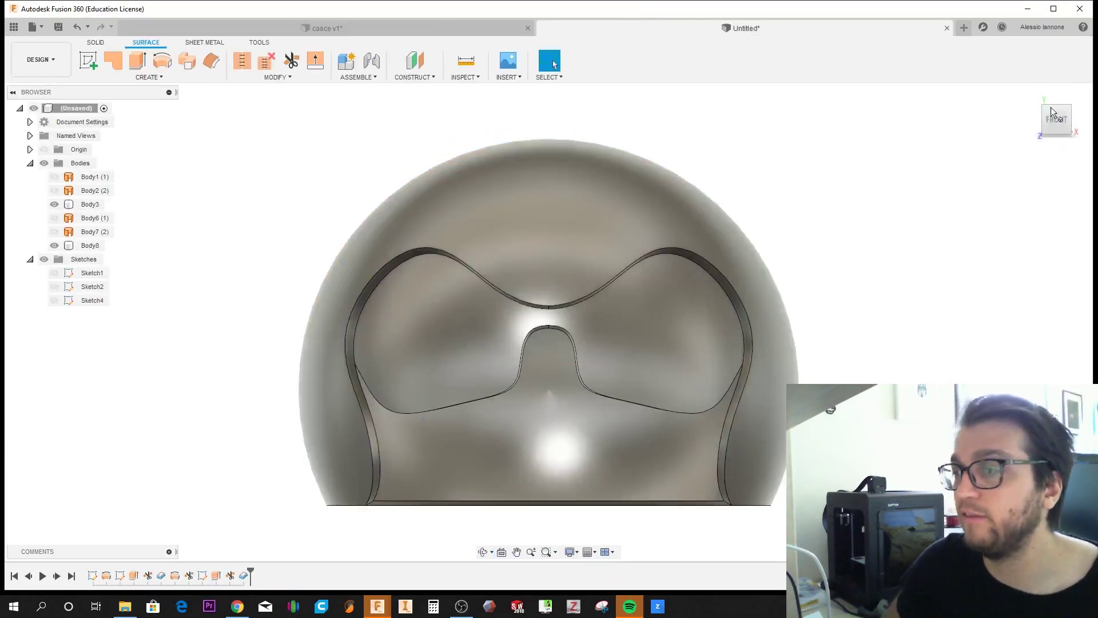
left_click(96, 44)
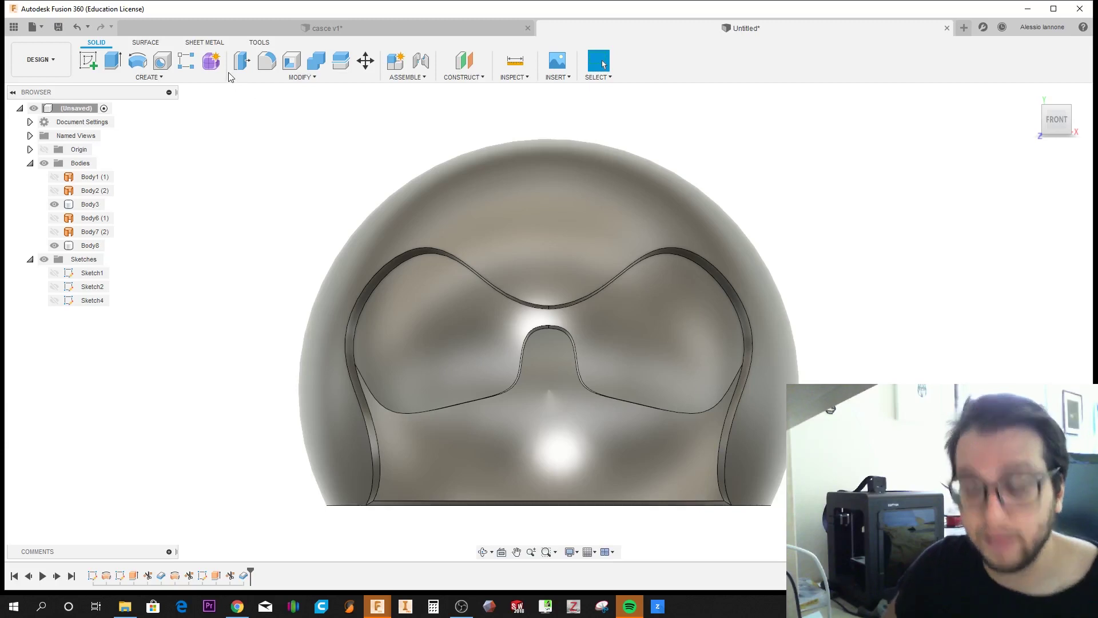
Step: Fillet the upper and lower visor-opening edges with a 1 mm radius
left_click(267, 63)
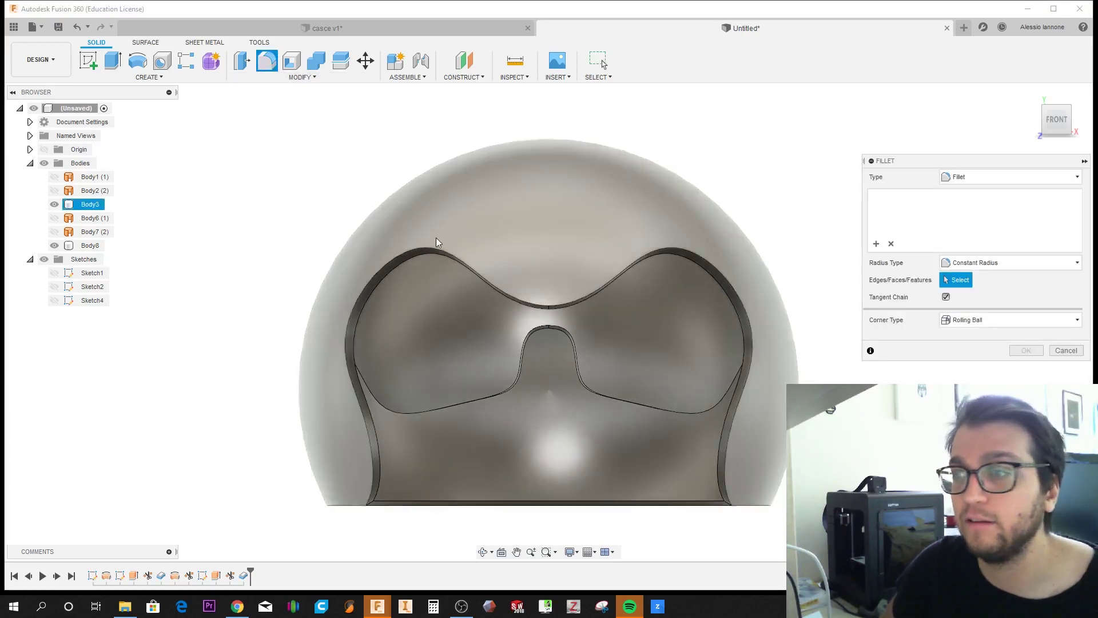
left_click(441, 248)
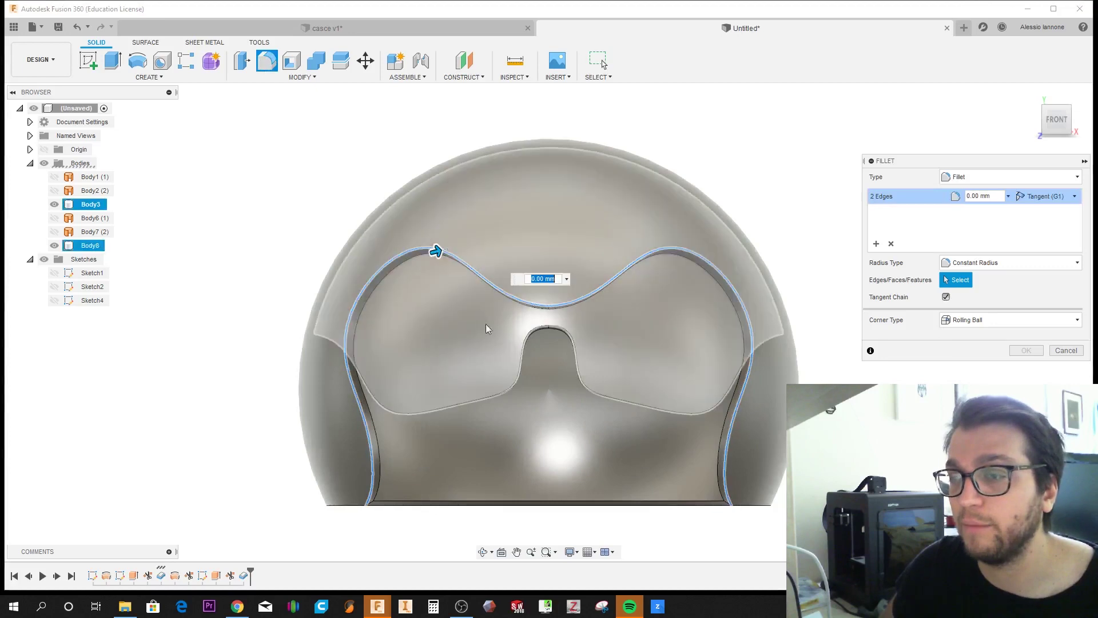
left_click(508, 382)
scroll(511, 383, "up", 1)
type("1")
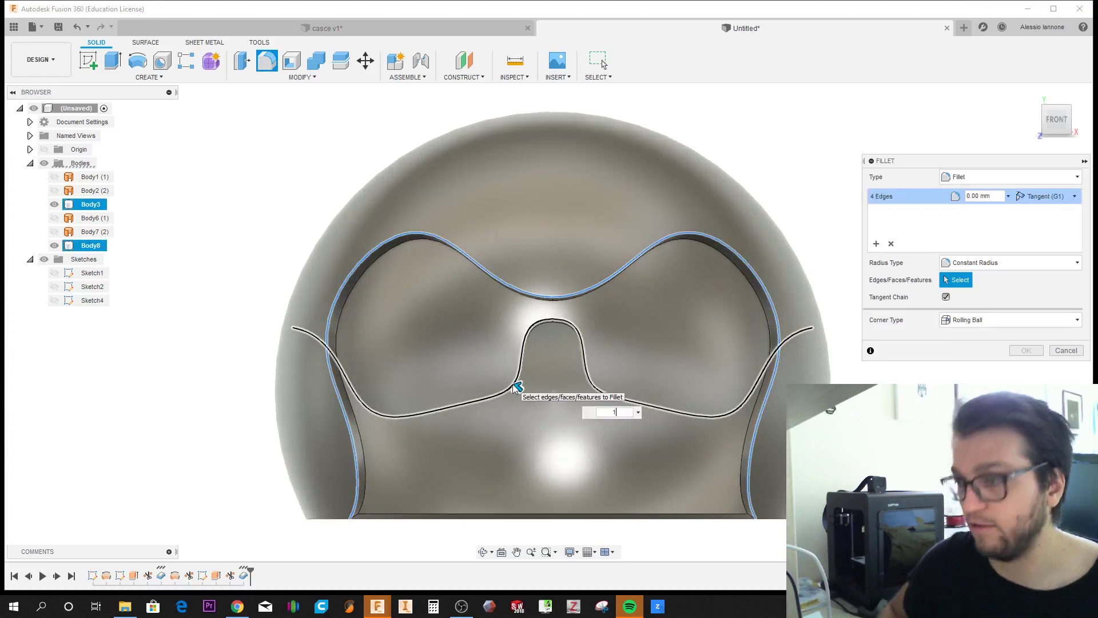
key("Return")
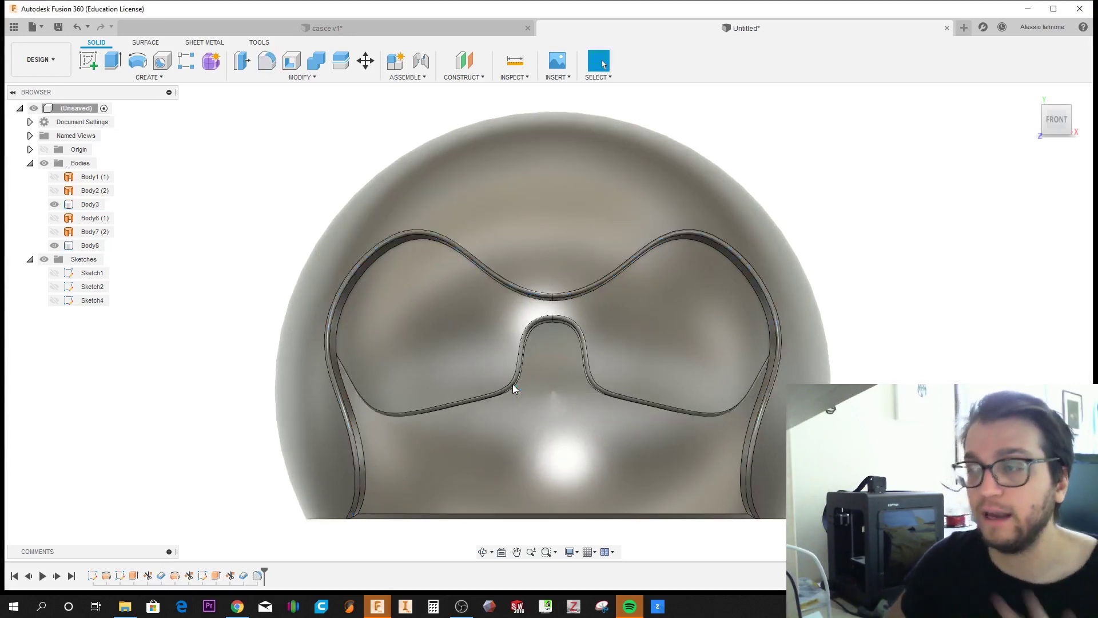
scroll(506, 372, "down", 2)
scroll(506, 372, "down", 3)
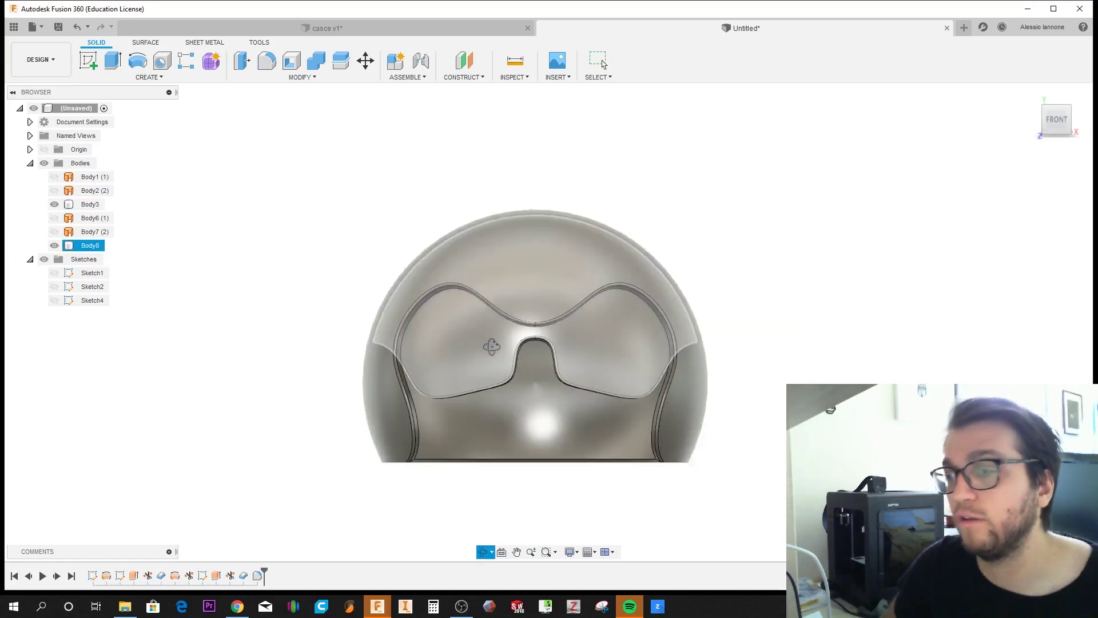
middle_click_drag(503, 350, 408, 221, "shift")
left_click(234, 28)
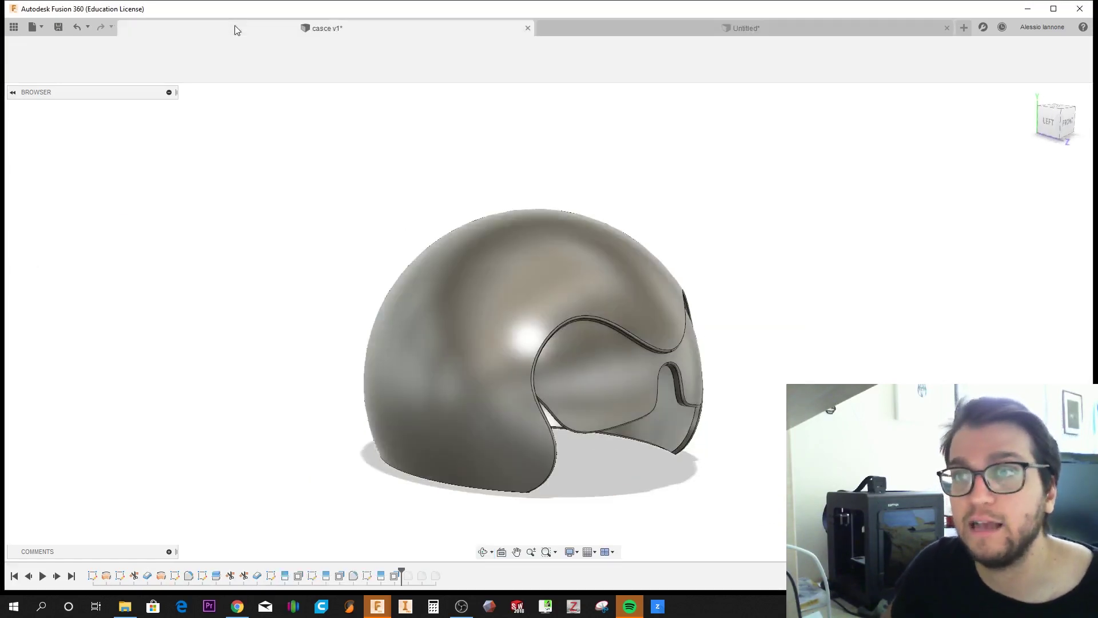
mouse_move(576, 262)
middle_mouse_down("shift")
mouse_move(563, 191)
mouse_move(479, 309)
mouse_move(455, 288)
mouse_move(400, 306)
mouse_move(375, 217)
mouse_move(558, 193)
mouse_move(632, 162)
mouse_move(691, 204)
middle_mouse_up("shift")
scroll(639, 236, "up", 5)
scroll(626, 261, "down", 5)
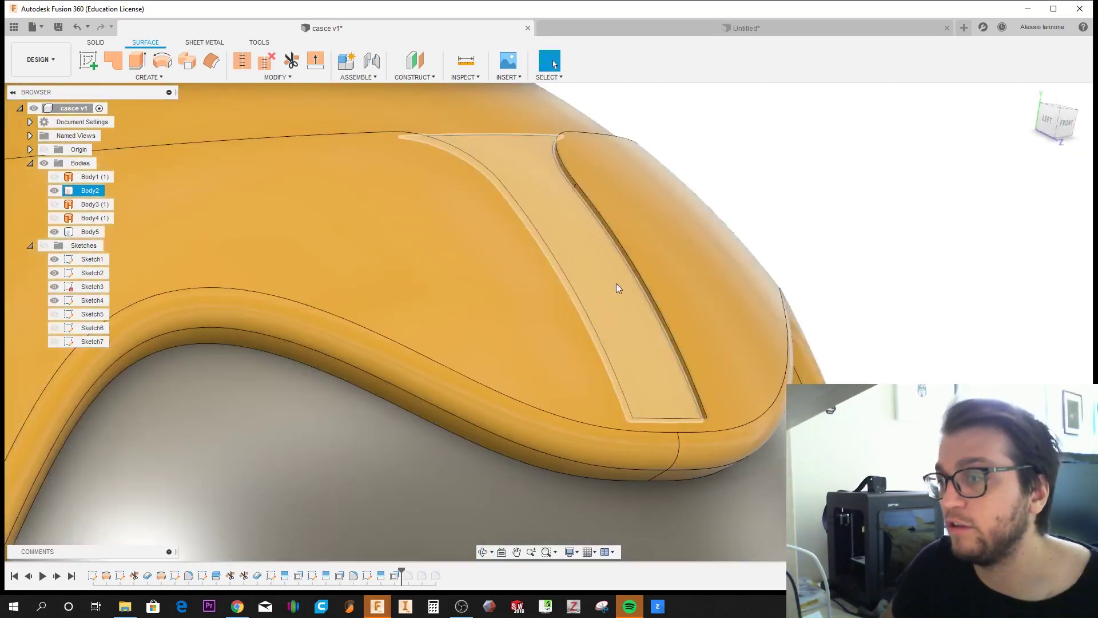
scroll(606, 279, "down", 1)
left_click(636, 23)
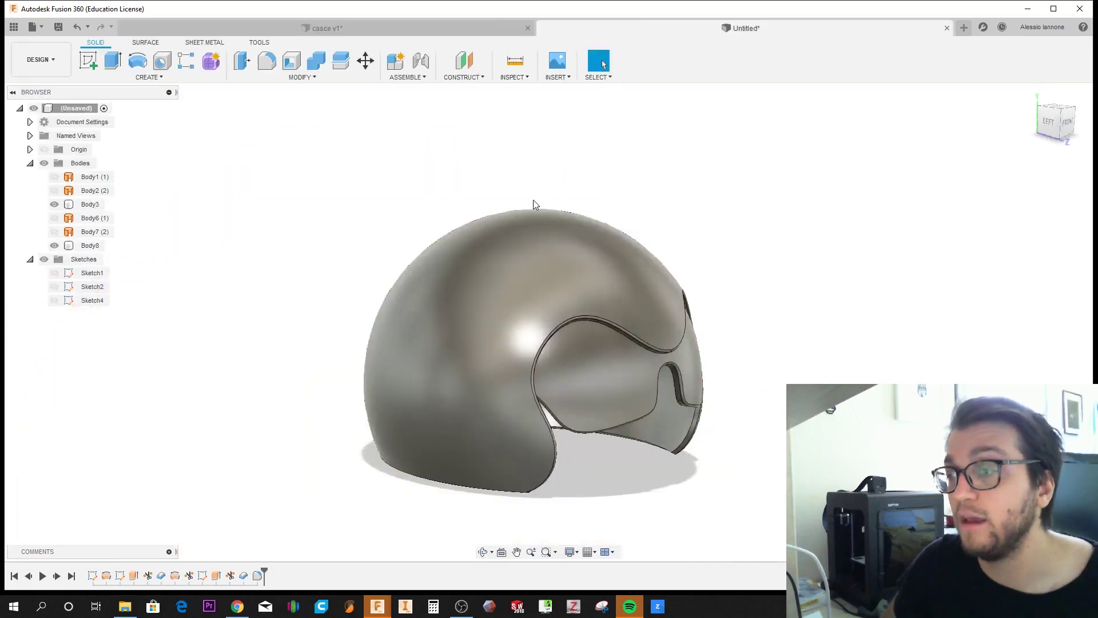
middle_click_drag(533, 200, 489, 198, "shift")
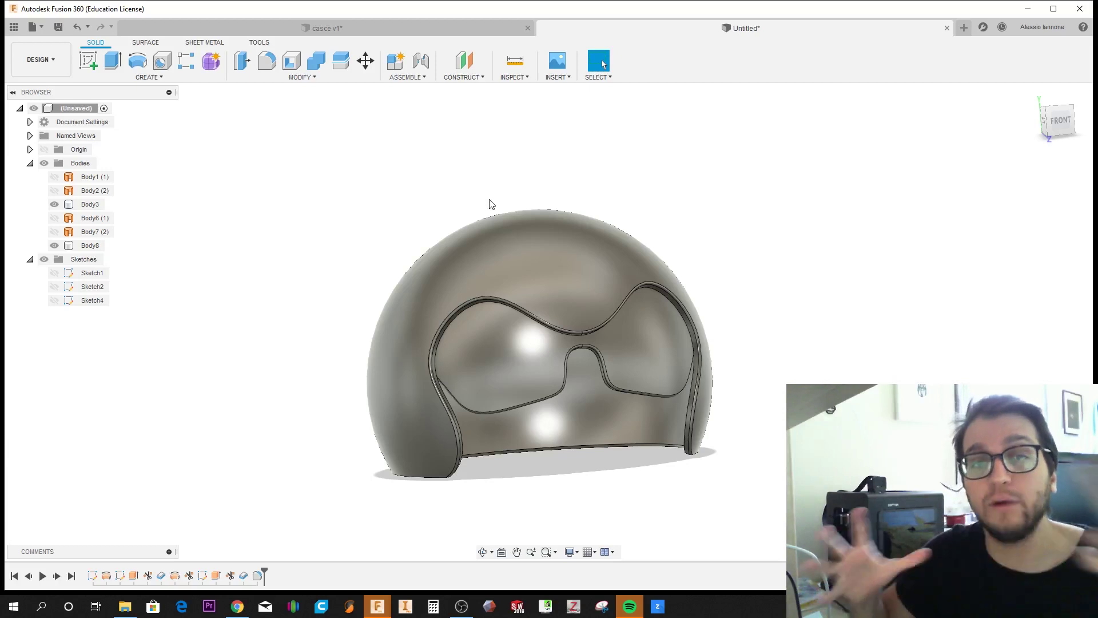
left_click(1043, 121)
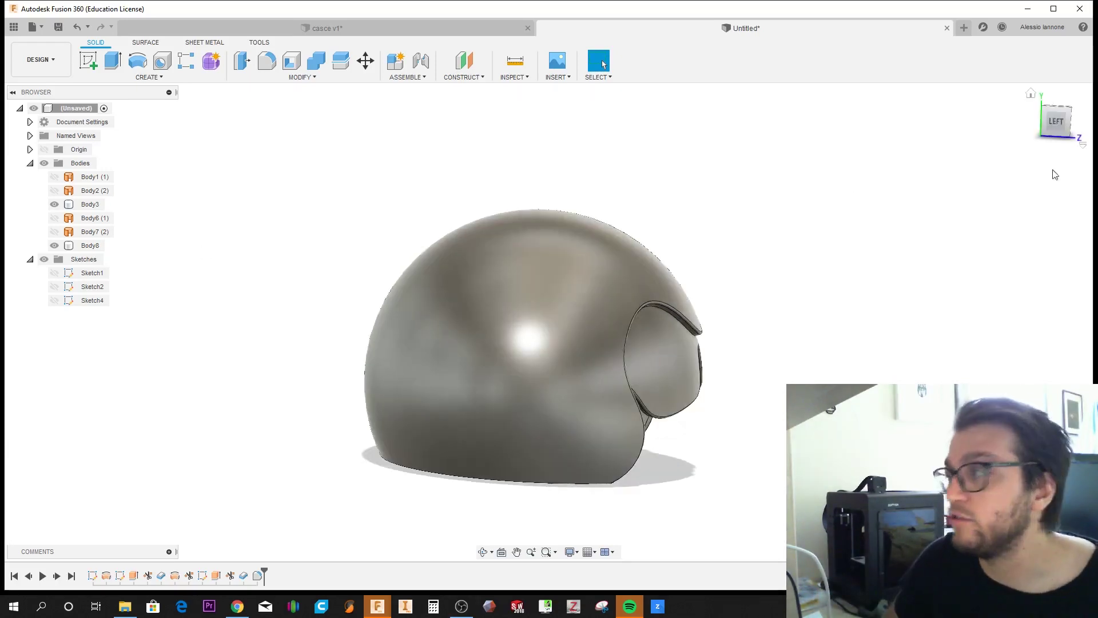
Step: Start a sketch on the helmet's side plane and draw a circle for the ear panel
left_click(1051, 127)
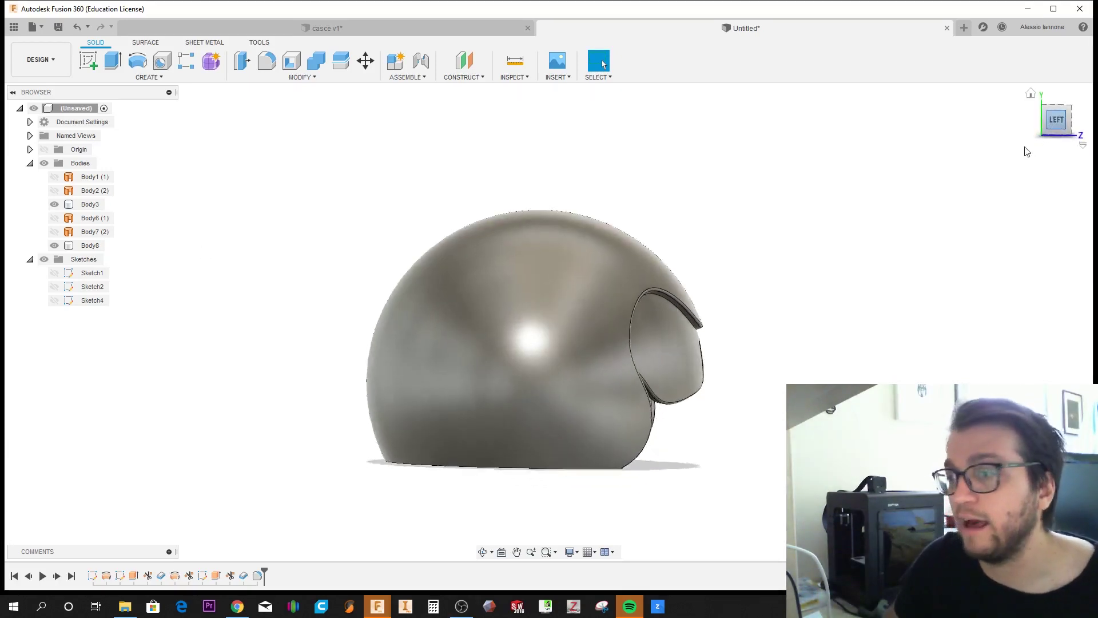
left_click(89, 61)
left_click(572, 349)
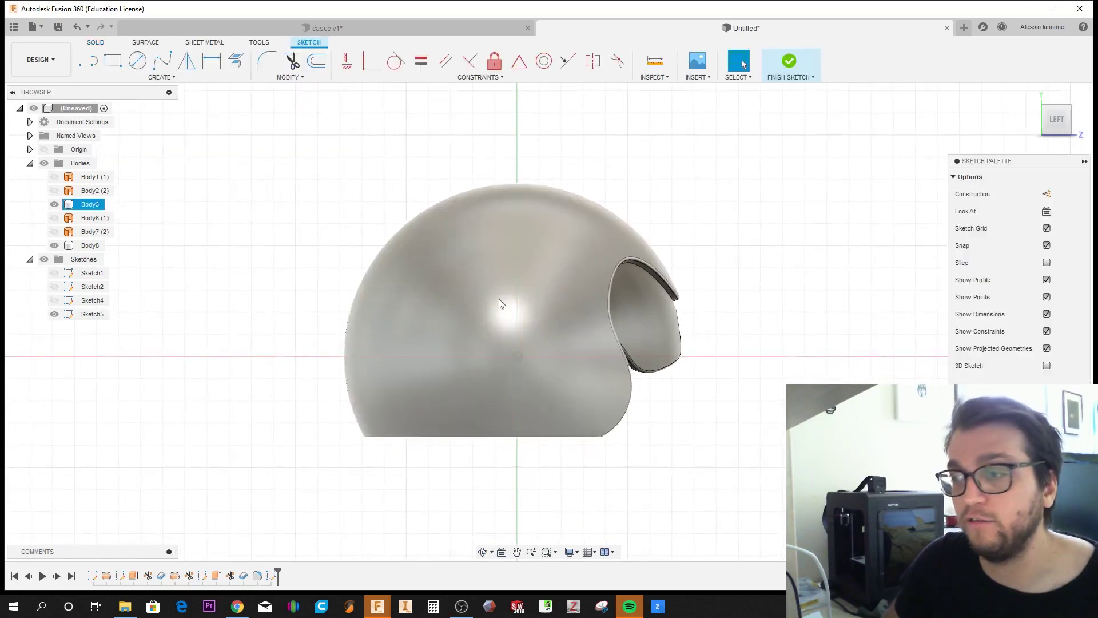
left_click(139, 62)
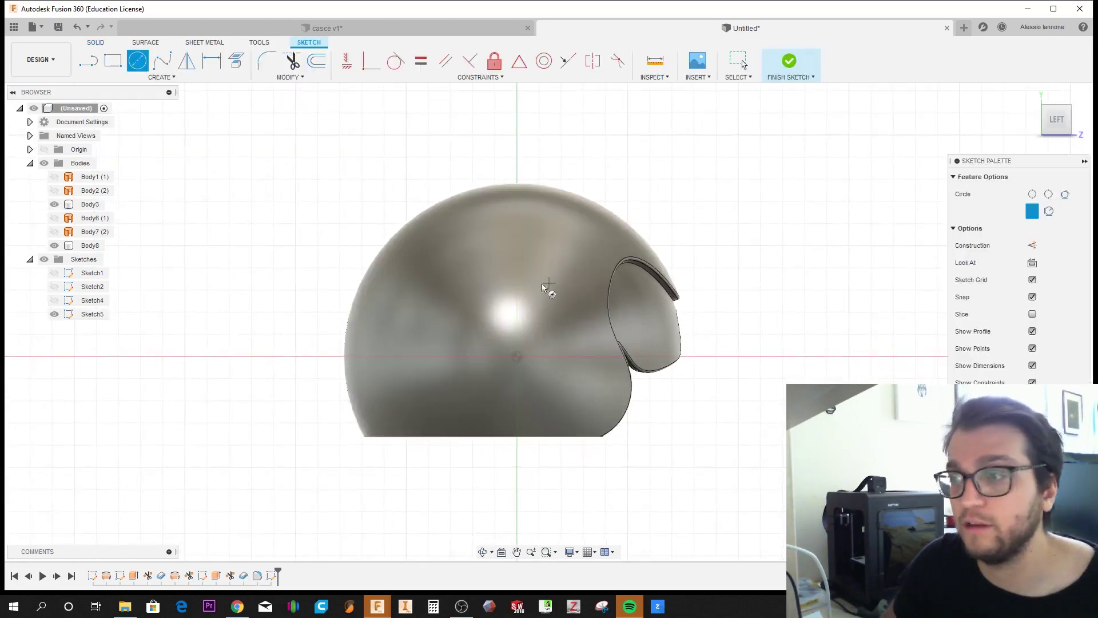
left_click(505, 274)
left_click(503, 322)
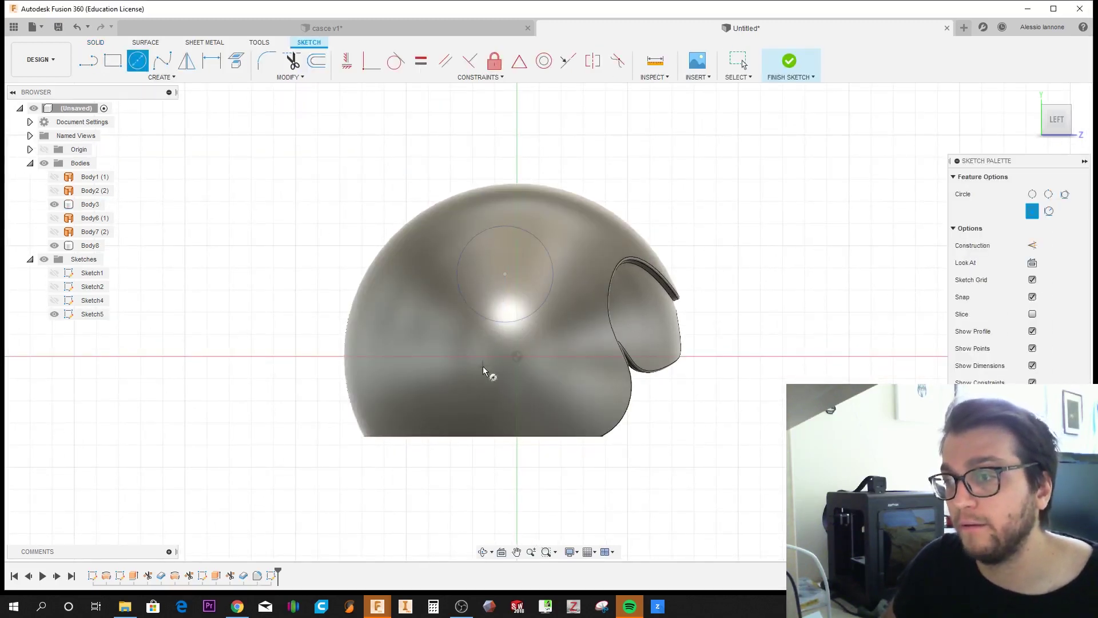
key("Escape")
Step: Clear the body selection and return to the solid modelling tools
middle_click_drag(509, 329, 516, 339, "shift")
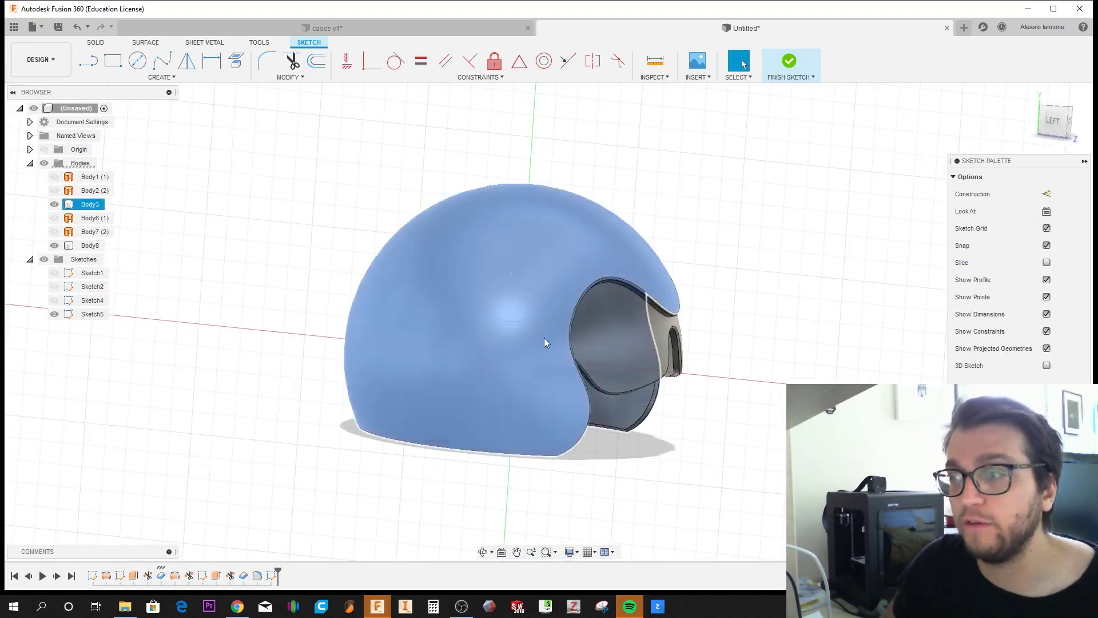
left_click(543, 338)
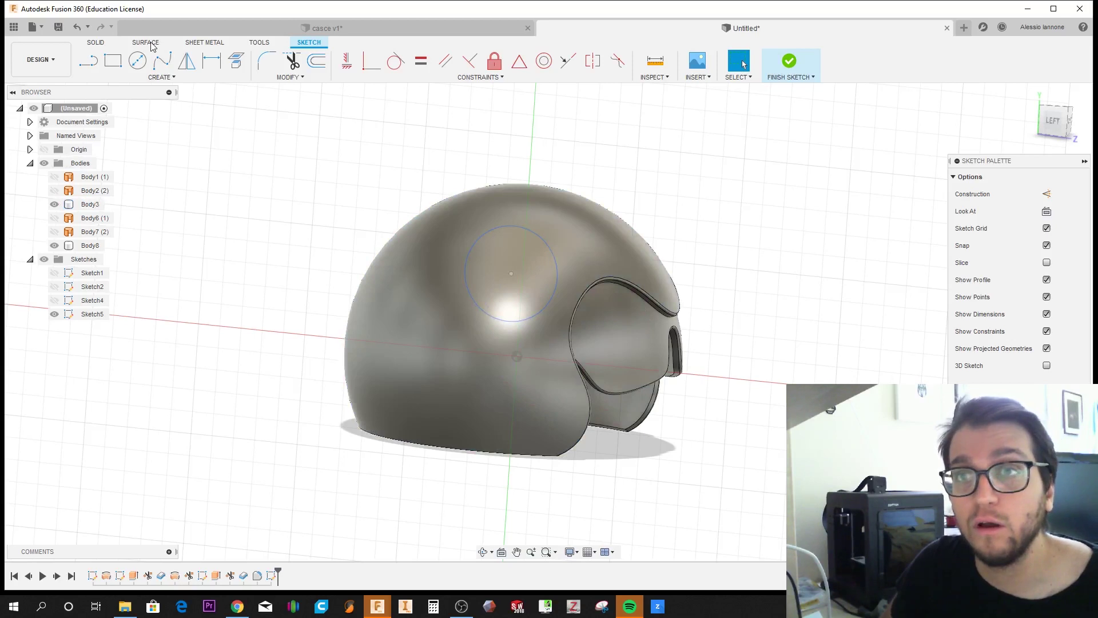
left_click(96, 43)
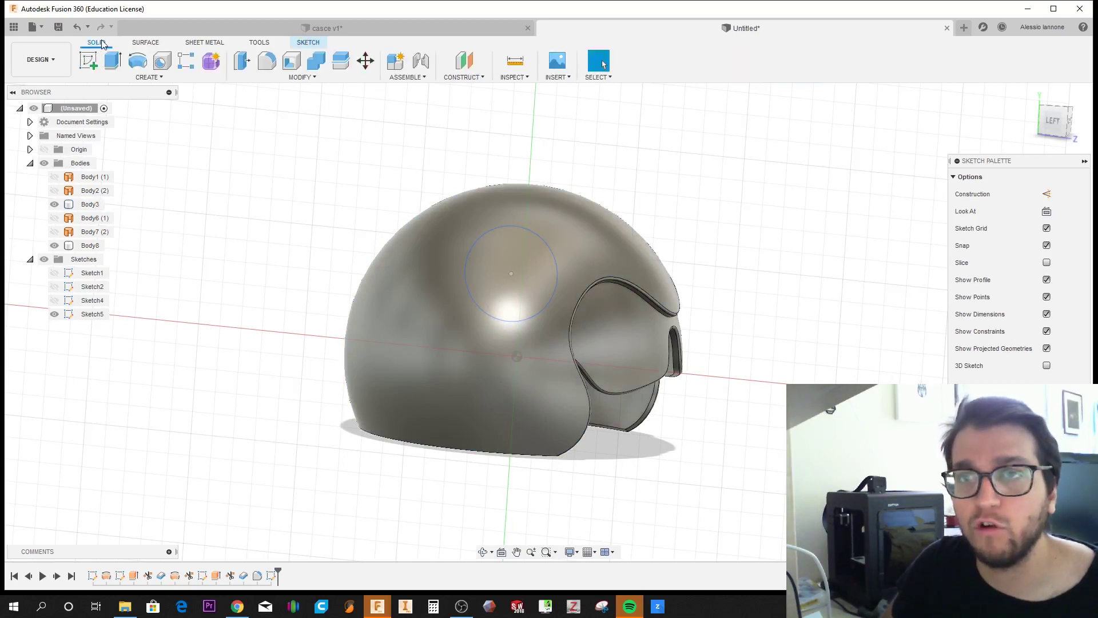
left_click(146, 43)
left_click(96, 45)
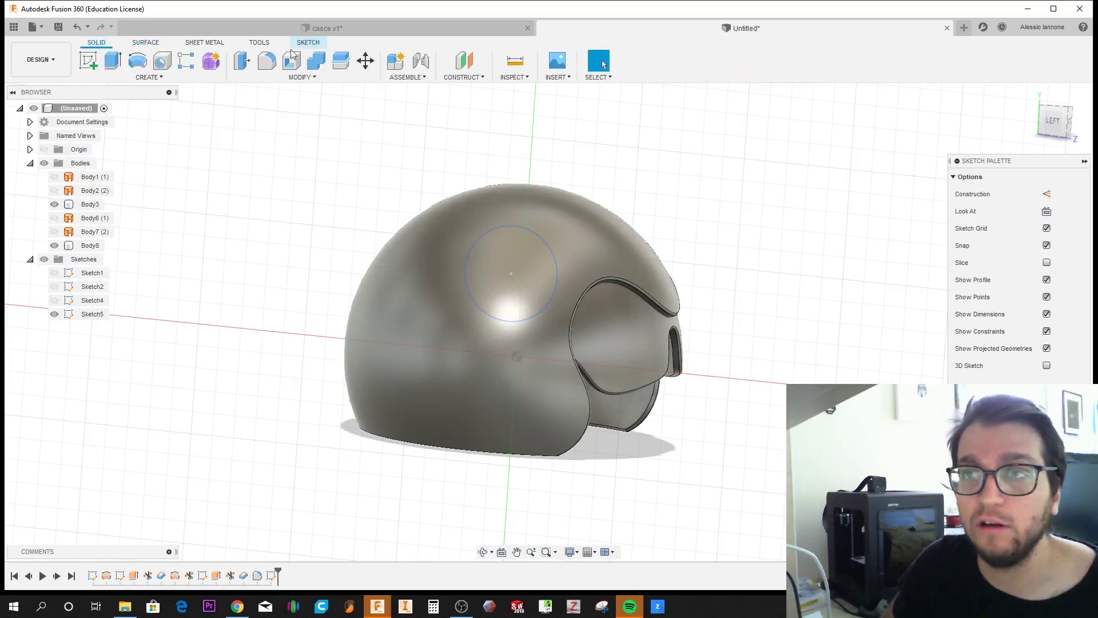
left_click(309, 80)
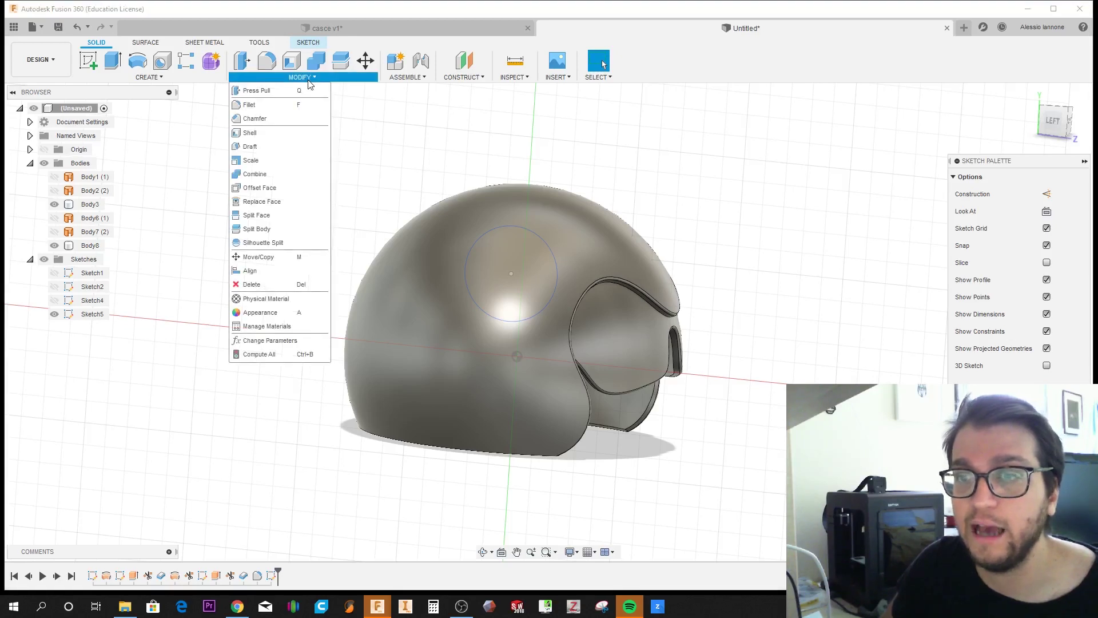
Step: Split the helmet shell's outer face along the Sketch5 circle
left_click(263, 218)
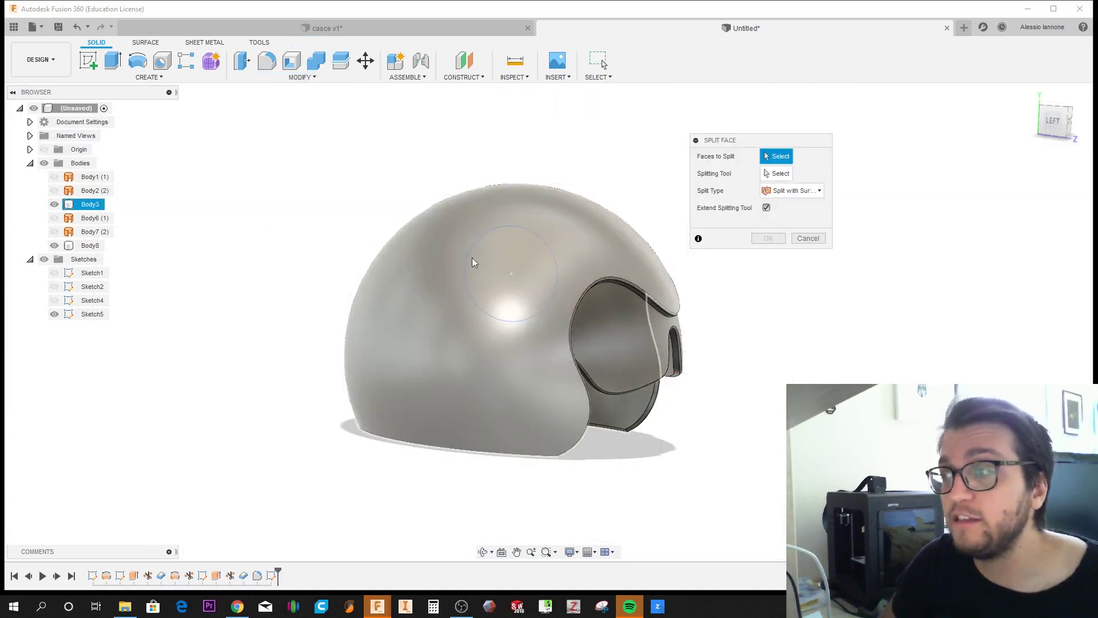
left_click(464, 256)
left_click(435, 290)
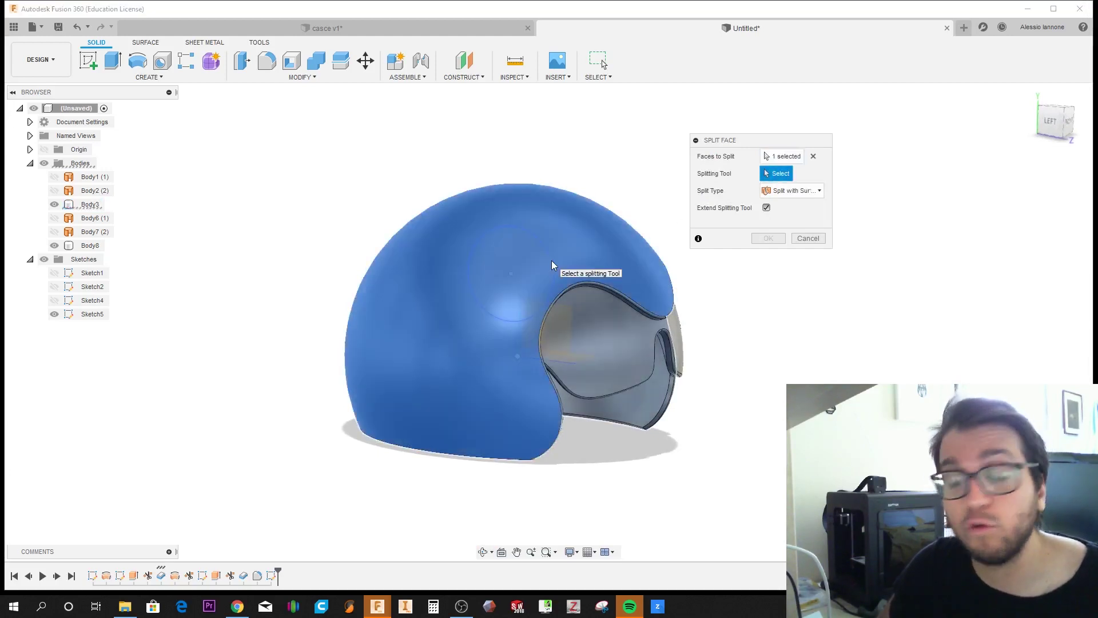
left_click(551, 259)
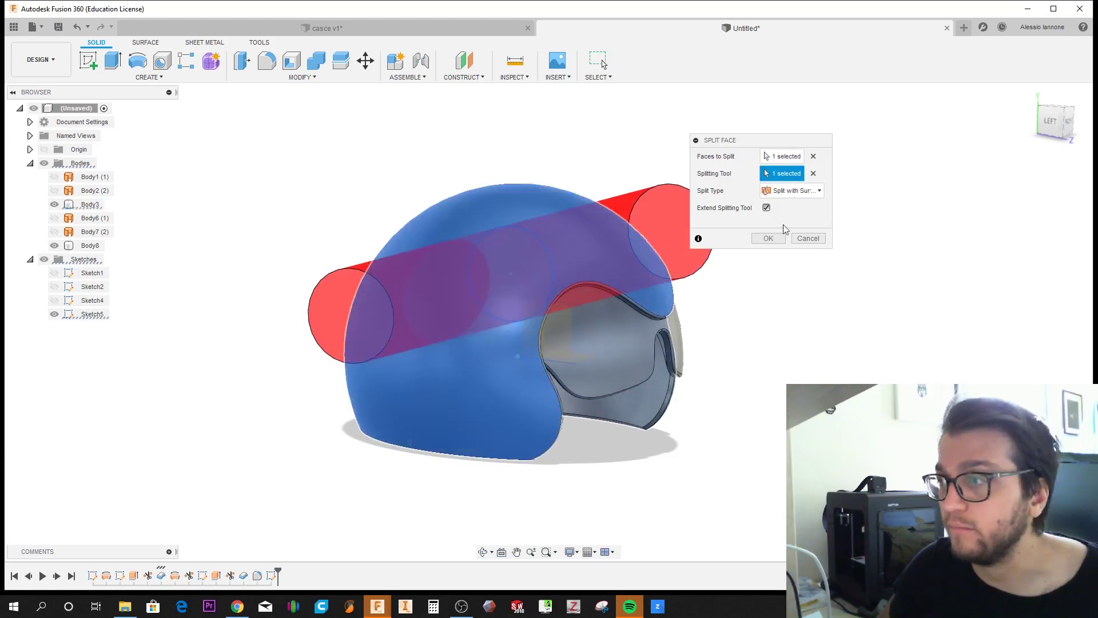
left_click(771, 238)
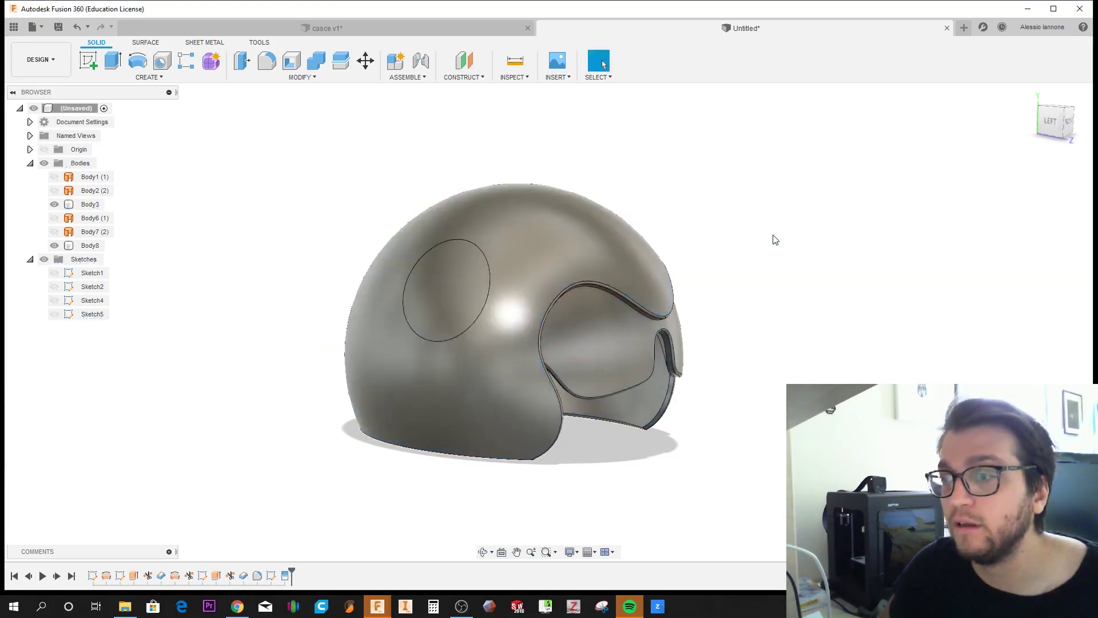
Step: Select the split circular ear-panel faces on both sides of the helmet
left_click(451, 289)
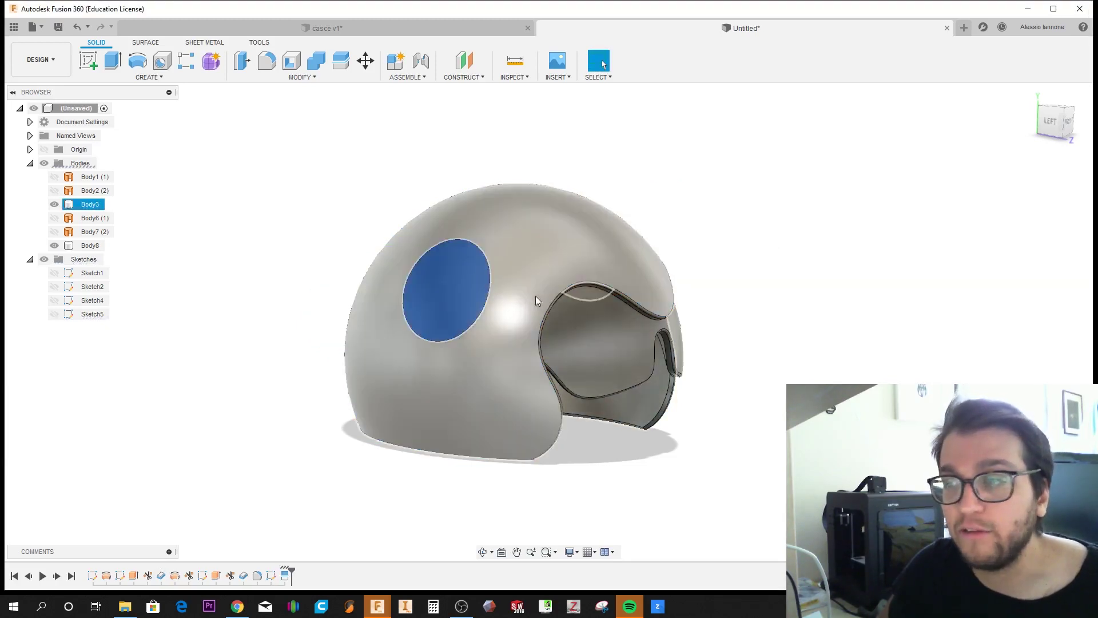
mouse_move(536, 296)
middle_mouse_down("shift")
mouse_move(481, 293)
mouse_move(520, 301)
mouse_move(509, 282)
middle_mouse_up("shift")
key("Escape")
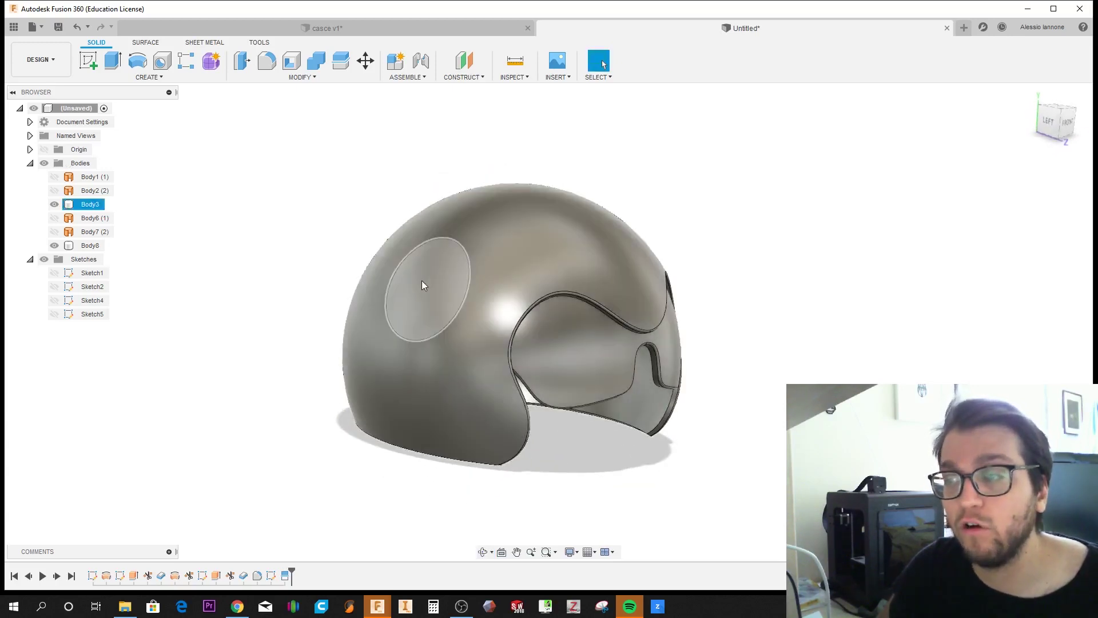
left_click(423, 284)
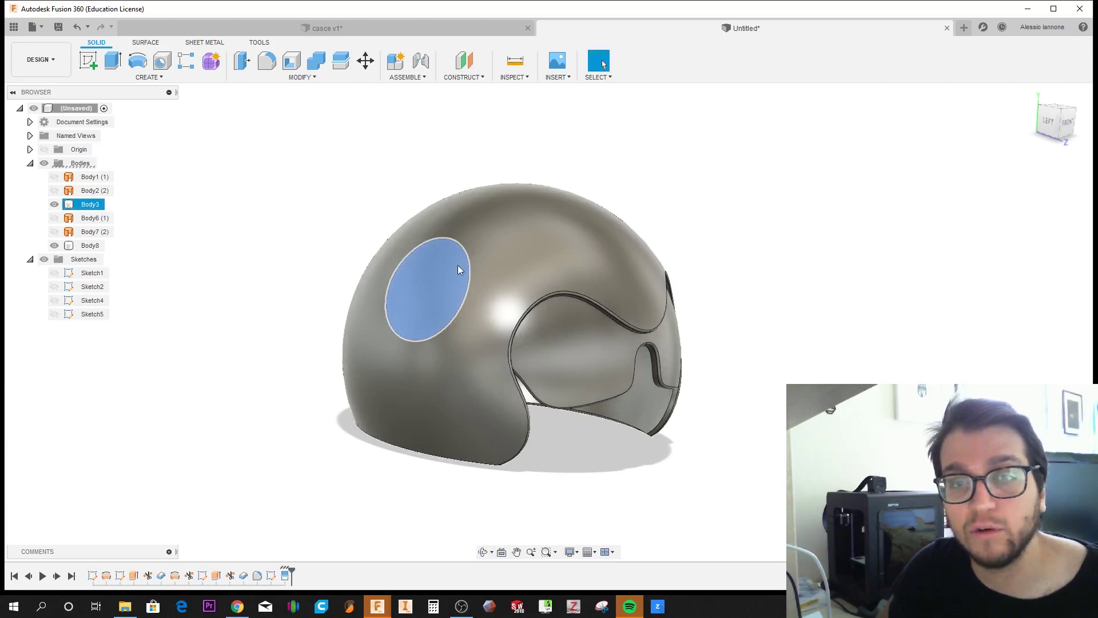
scroll(440, 249, "up", 3)
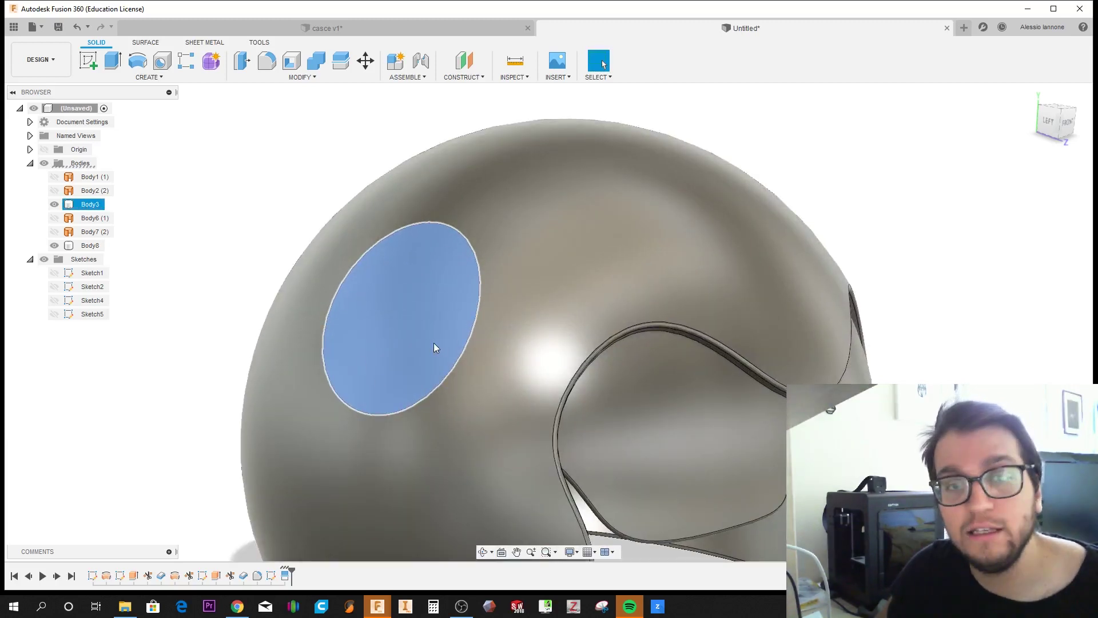
scroll(434, 345, "down", 3)
mouse_move(423, 345)
middle_mouse_down("shift")
mouse_move(384, 350)
mouse_move(403, 354)
mouse_move(369, 340)
mouse_move(633, 294)
mouse_move(608, 299)
middle_mouse_up("shift")
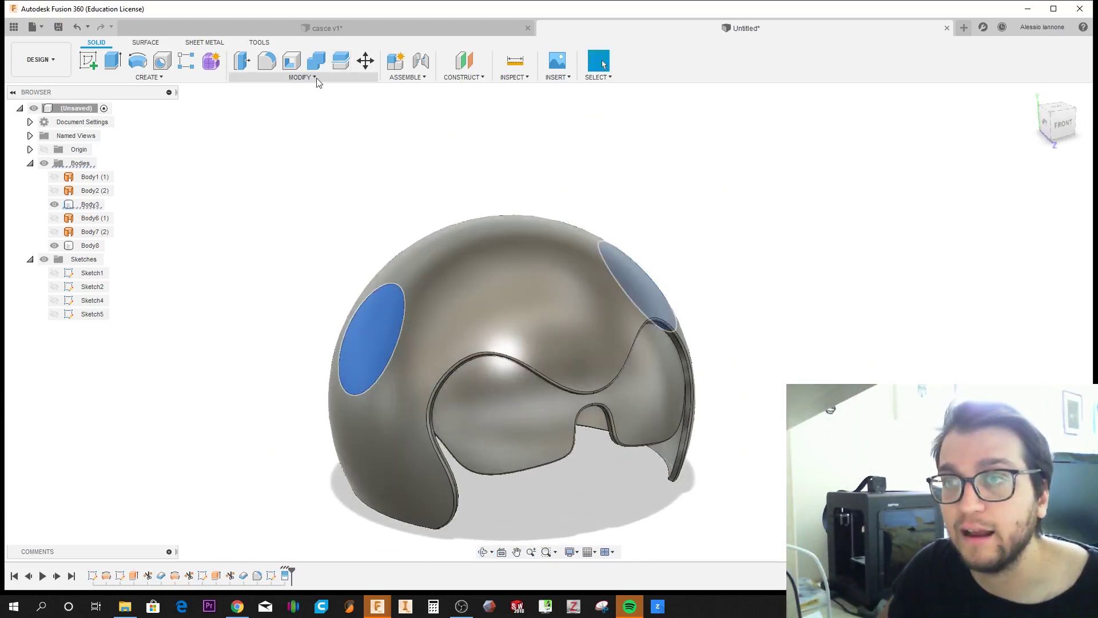
Step: Press Pull both circular ear-panel faces 3.685 mm outward
left_click(317, 78)
left_click(282, 92)
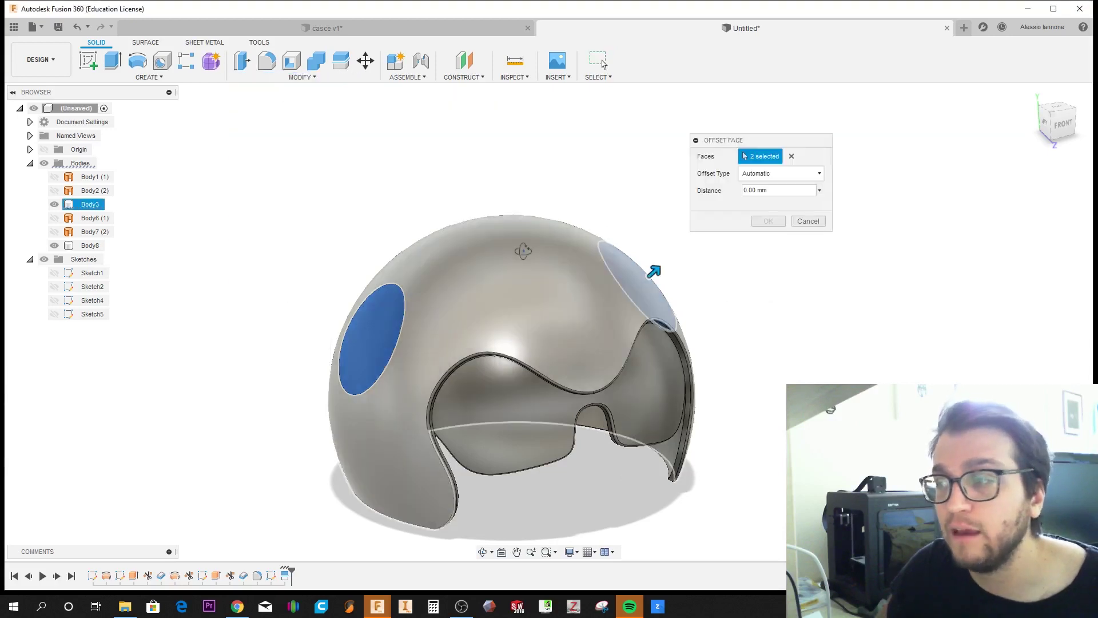
middle_click_drag(523, 250, 681, 284, "shift")
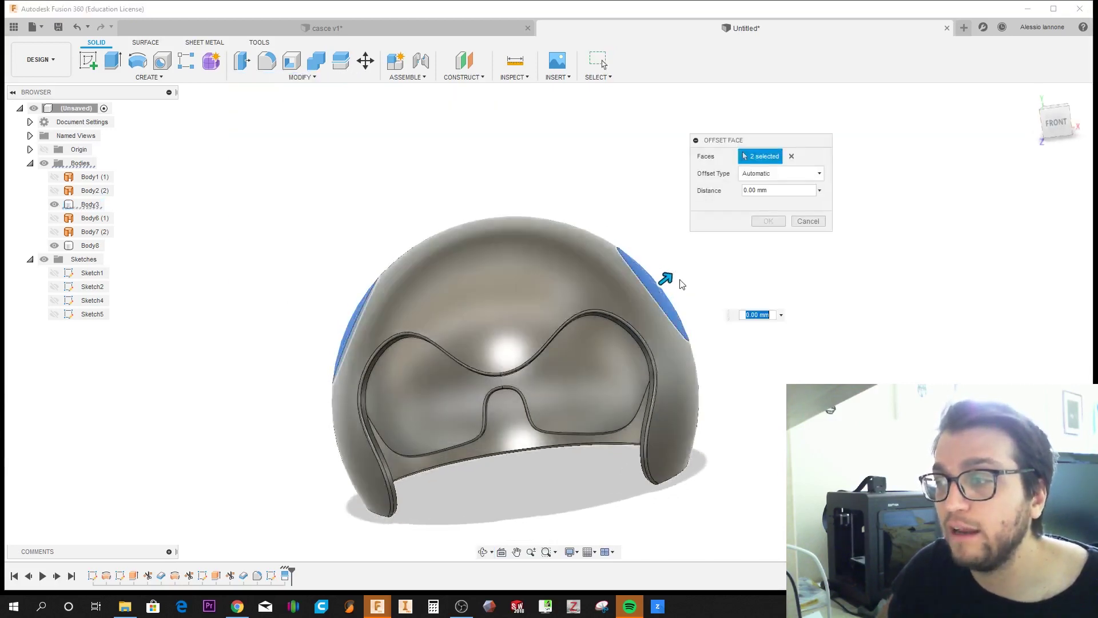
left_click_drag(667, 277, 662, 280)
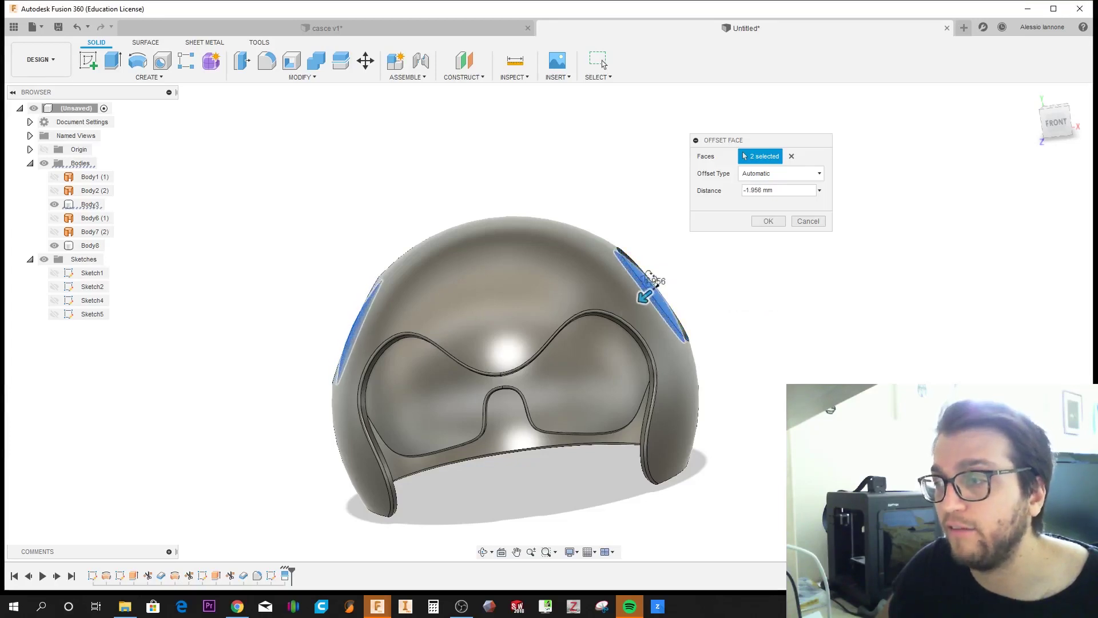
middle_click_drag(652, 281, 574, 311, "shift")
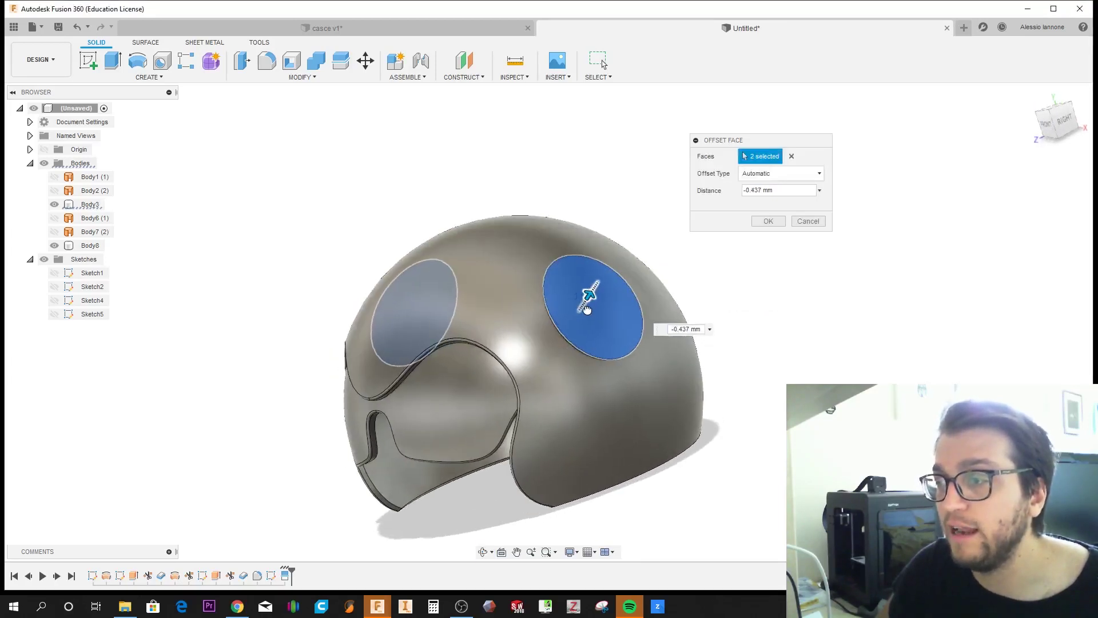
left_click_drag(579, 312, 587, 289)
middle_click_drag(588, 289, 744, 240, "shift")
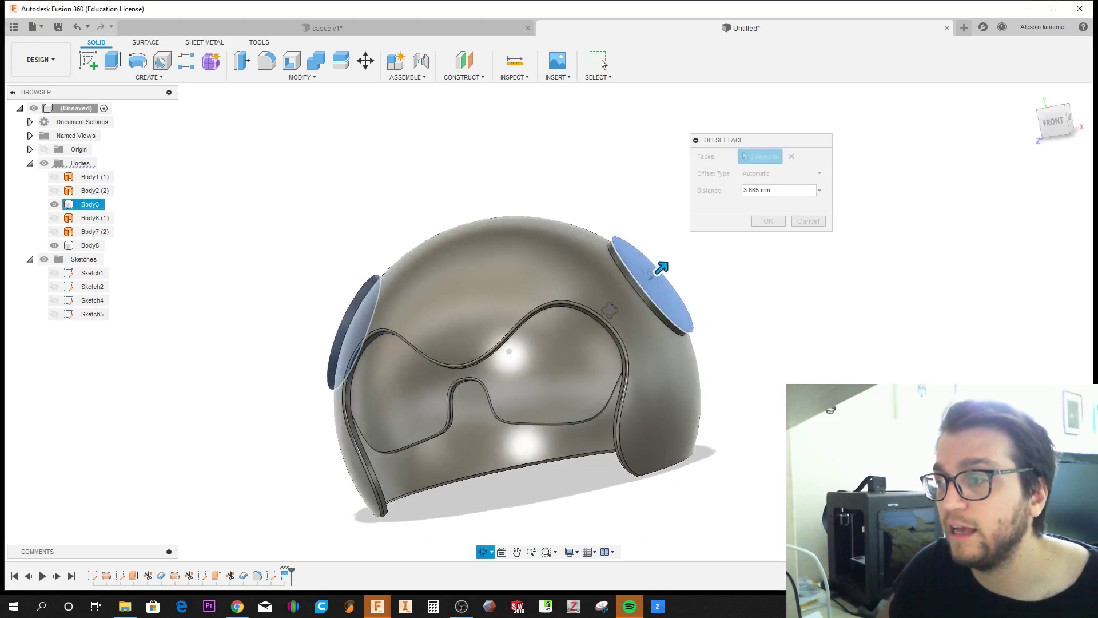
left_click(771, 194)
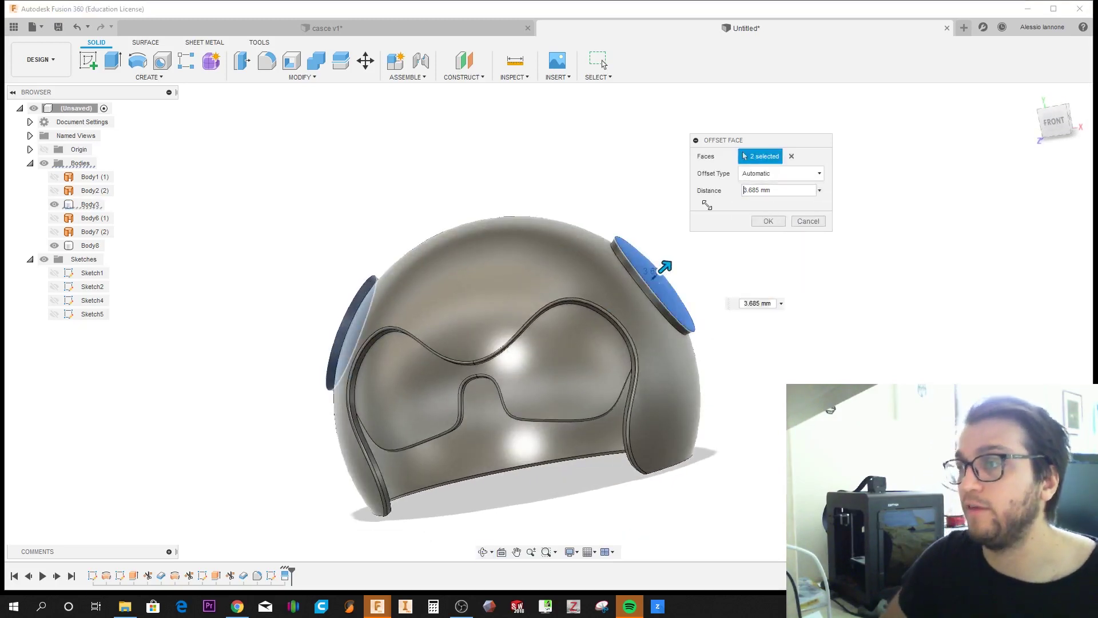
key("Return")
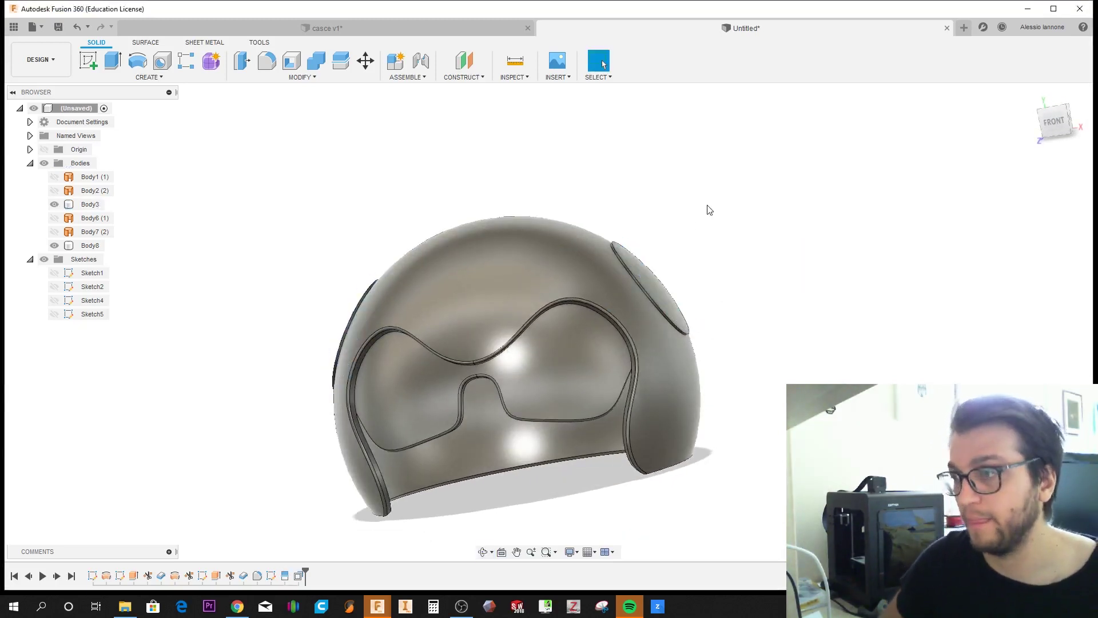
Step: Snap to the front view and start a new sketch on the front plane
mouse_move(705, 204)
middle_mouse_down("shift")
mouse_move(490, 196)
mouse_move(585, 256)
mouse_move(500, 278)
middle_mouse_up("shift")
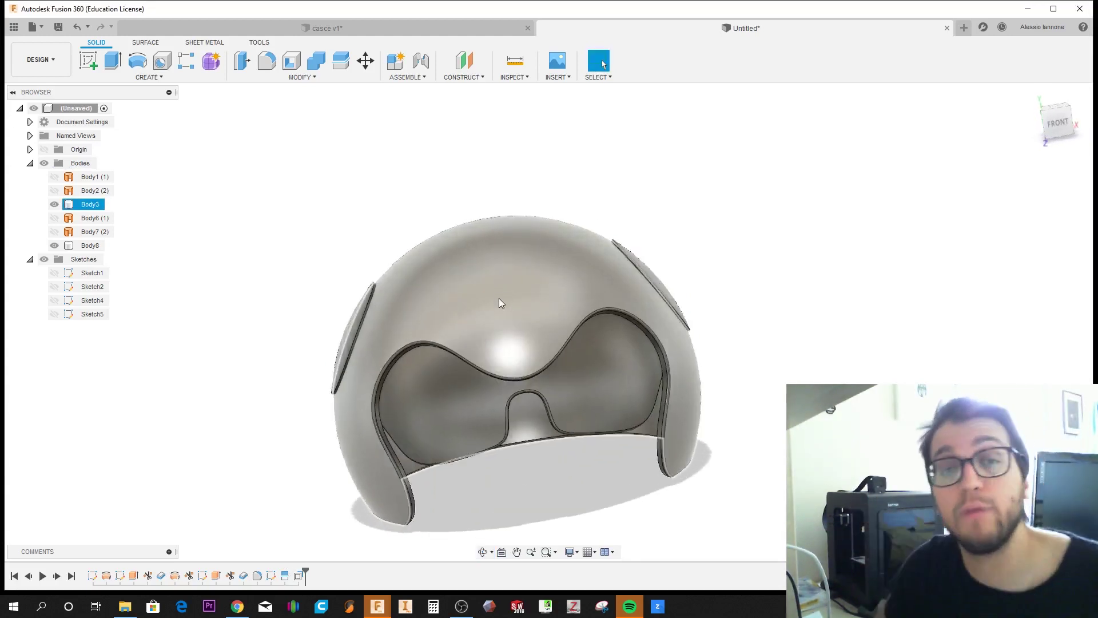
mouse_move(468, 332)
middle_mouse_down("shift")
mouse_move(522, 302)
mouse_move(558, 311)
mouse_move(421, 315)
mouse_move(375, 337)
mouse_move(430, 288)
mouse_move(1087, 83)
middle_mouse_up("shift")
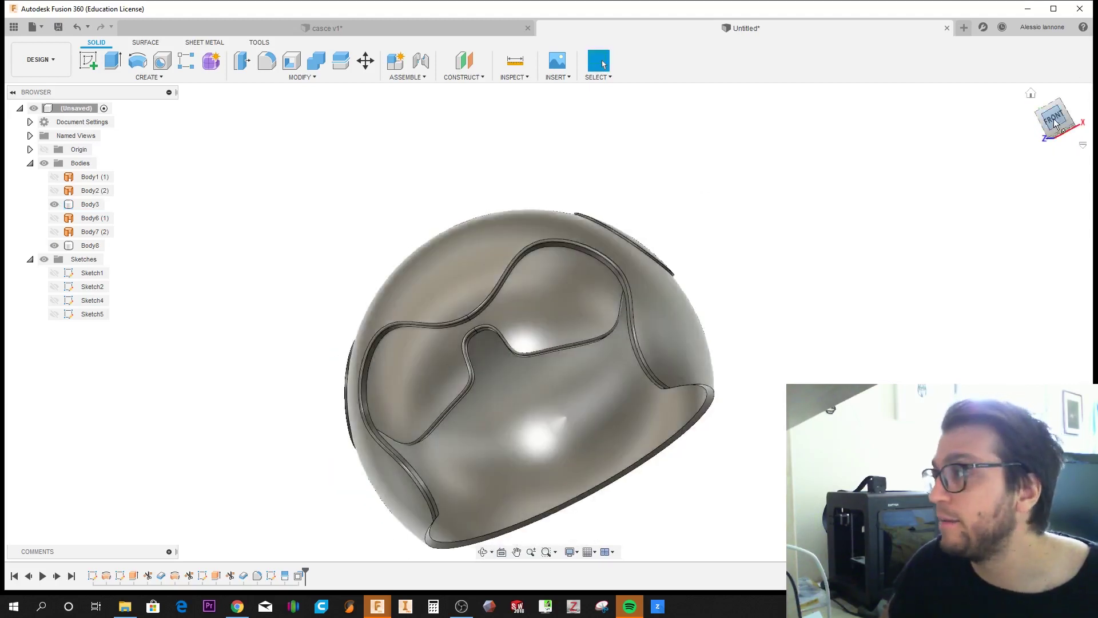
left_click(1054, 118)
left_click(90, 60)
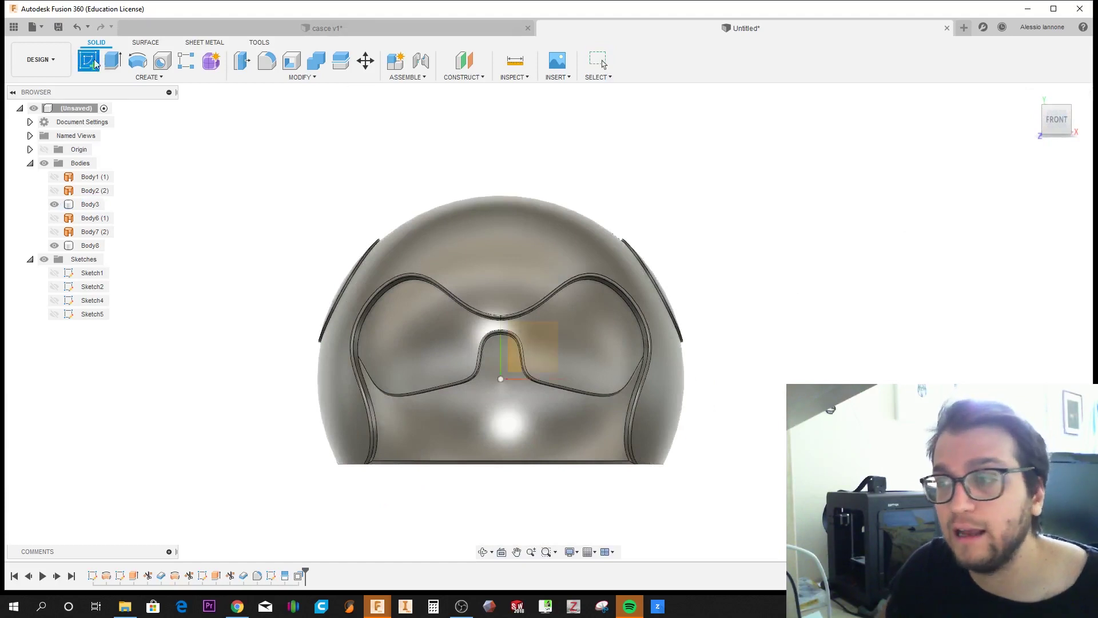
left_click(514, 365)
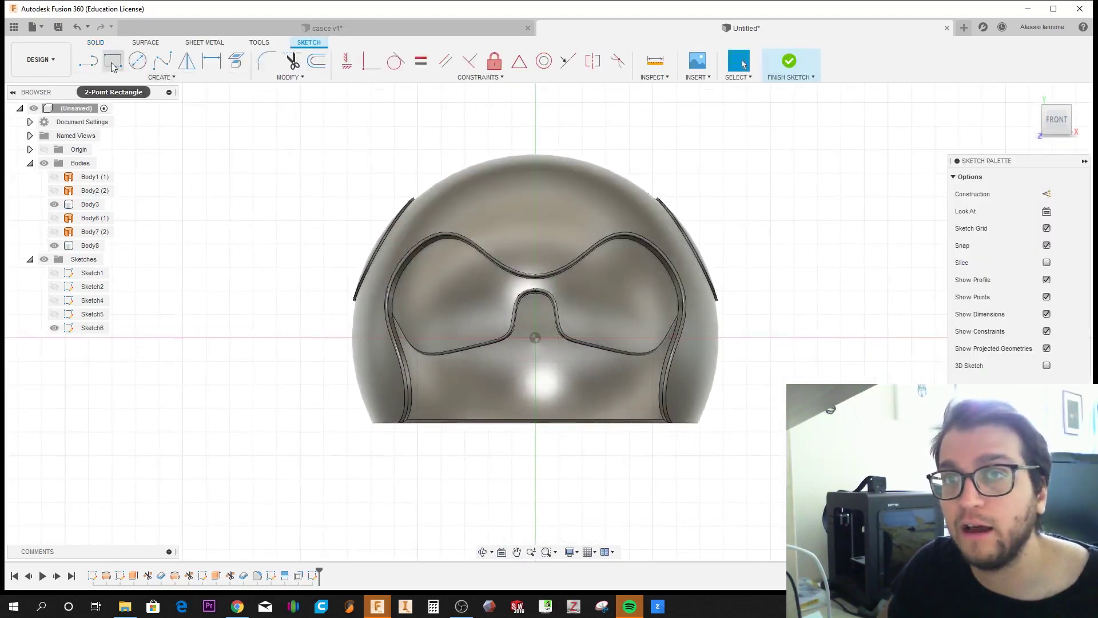
Step: Draw a spline curve over the front of the helmet dome
left_click(162, 60)
scroll(575, 220, "up", 2)
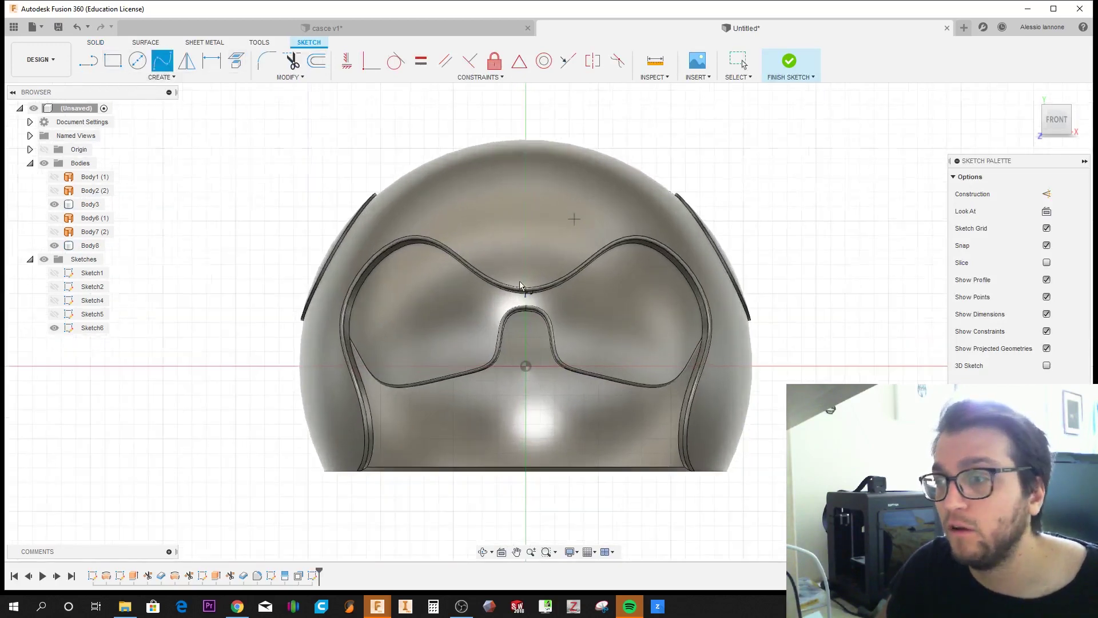
scroll(575, 221, "up", 2)
left_click(459, 331)
scroll(459, 331, "down", 3)
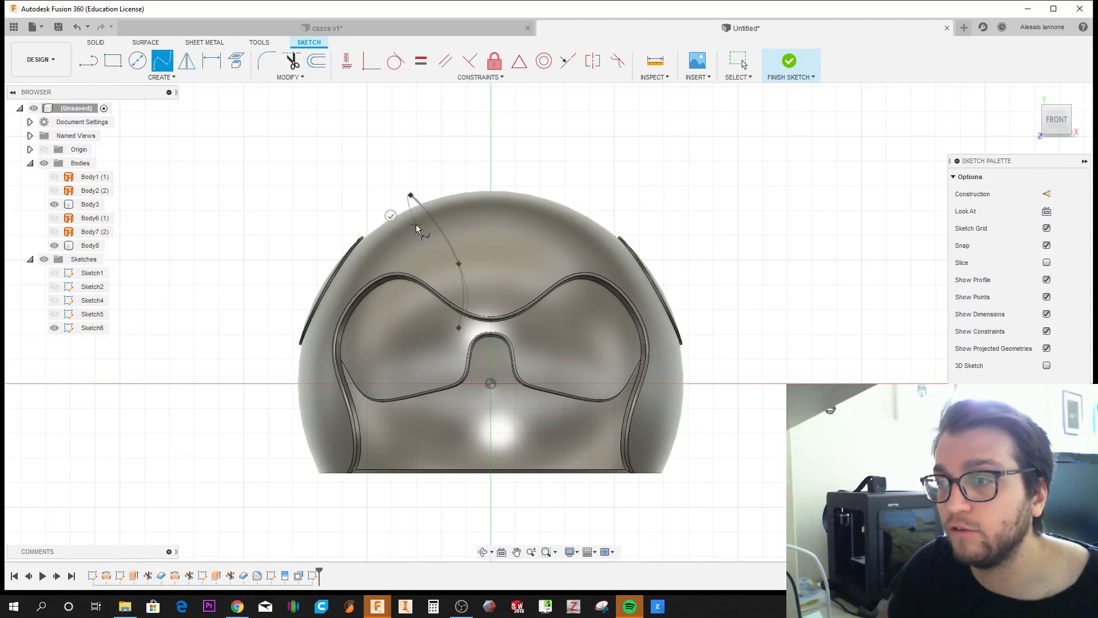
key("l")
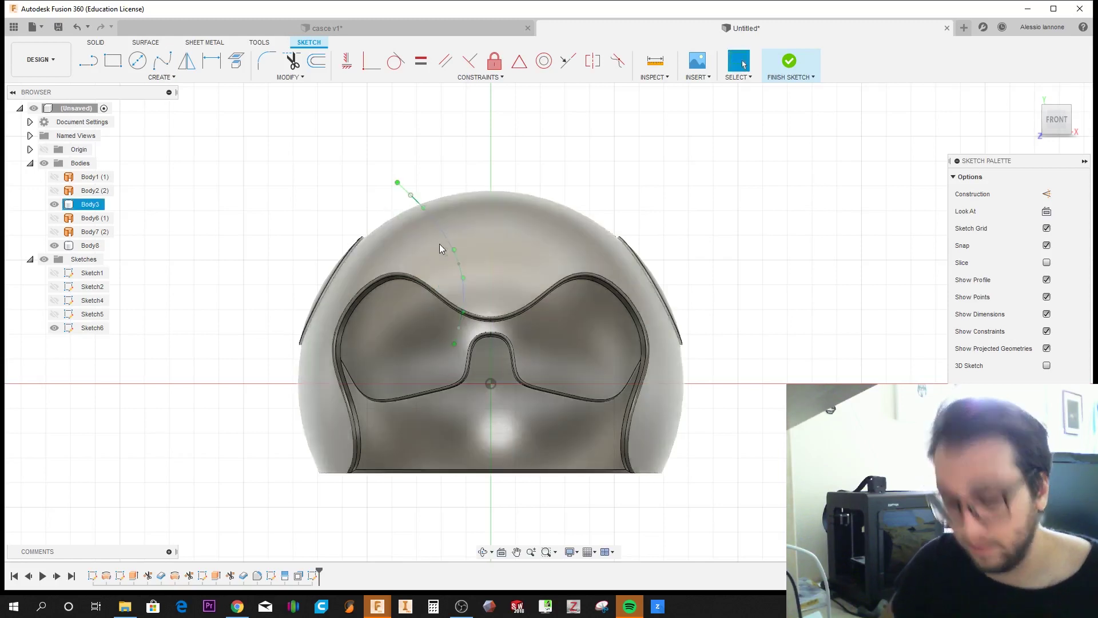
Step: Draw a vertical centre line from the origin and mirror the spline across it
left_click(491, 383)
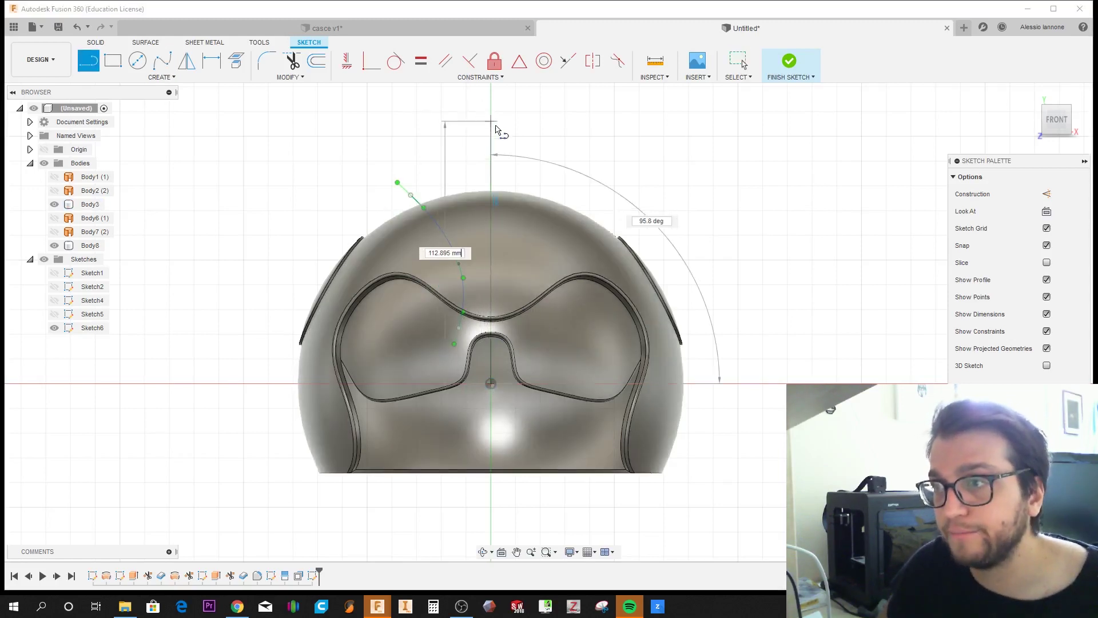
left_click(490, 125)
key("Escape")
left_click(186, 61)
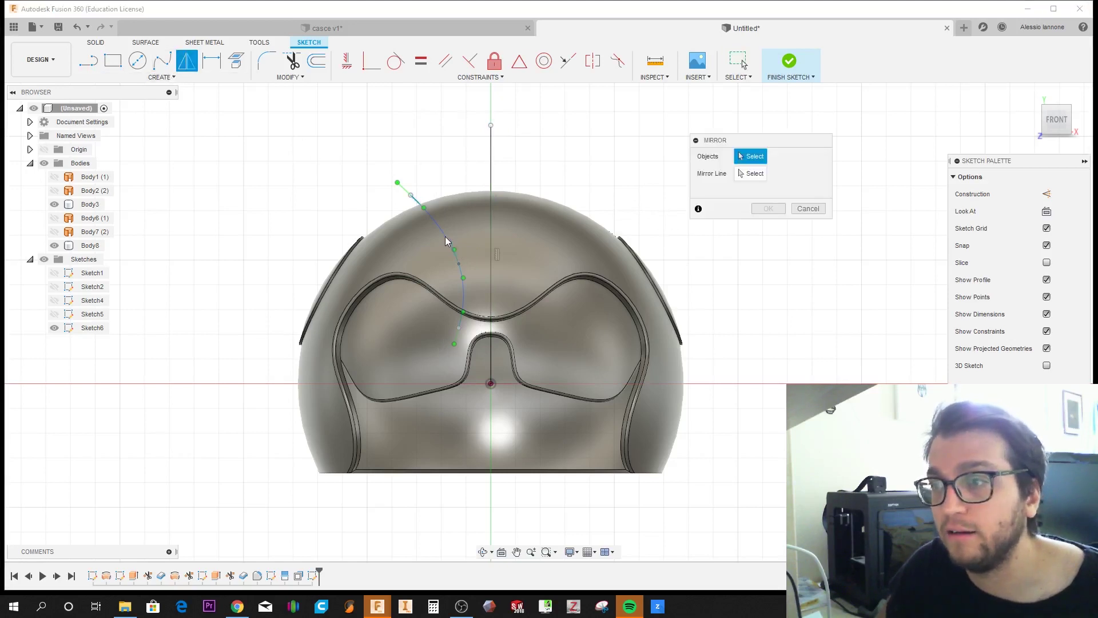
left_click(447, 243)
left_click(494, 170)
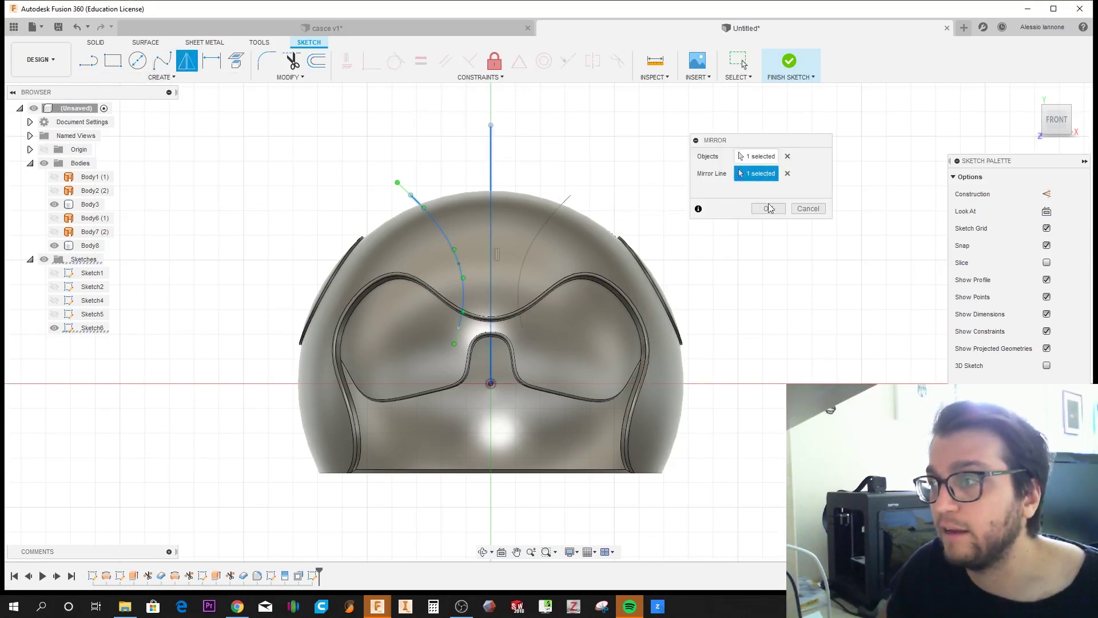
key("Return")
mouse_move(662, 260)
middle_mouse_down("shift")
mouse_move(549, 281)
mouse_move(515, 269)
middle_mouse_up("shift")
left_click(96, 42)
left_click(298, 76)
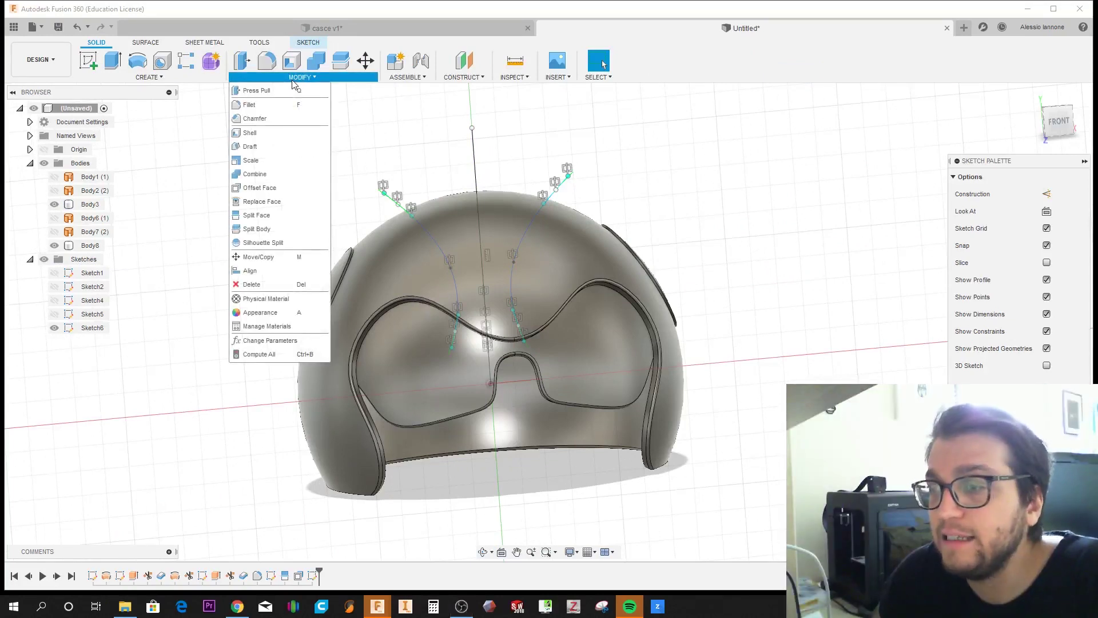
Step: Split the helmet's outer face using the curved surface as the splitting tool
left_click(269, 216)
middle_click_drag(272, 216, 313, 204, "shift")
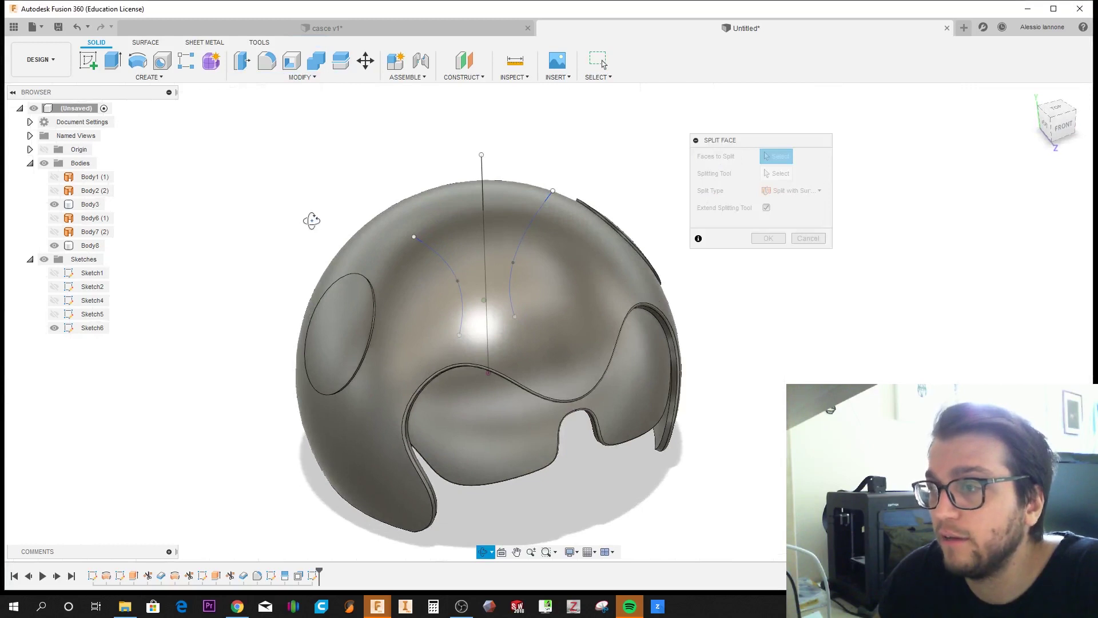
middle_click_drag(311, 220, 344, 226, "shift")
left_click(447, 231)
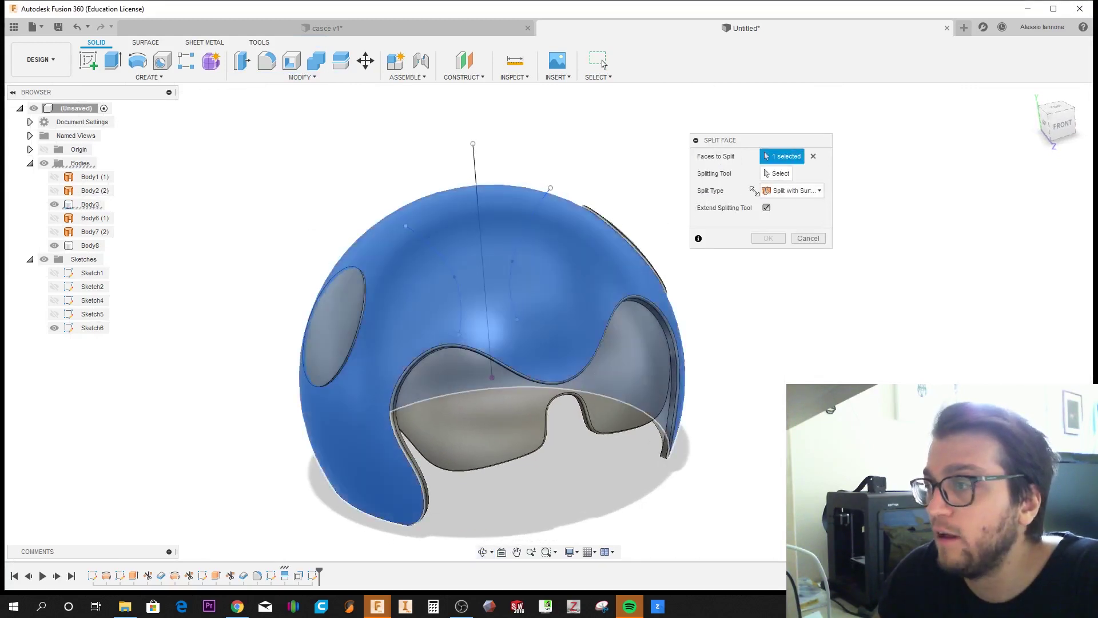
left_click(445, 260)
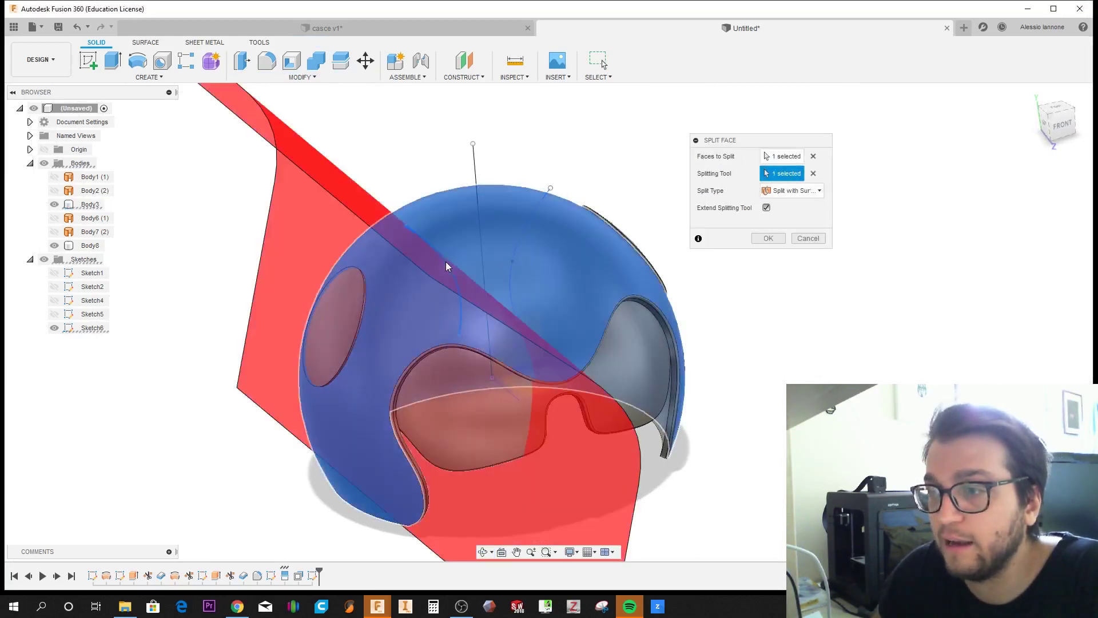
key("Return")
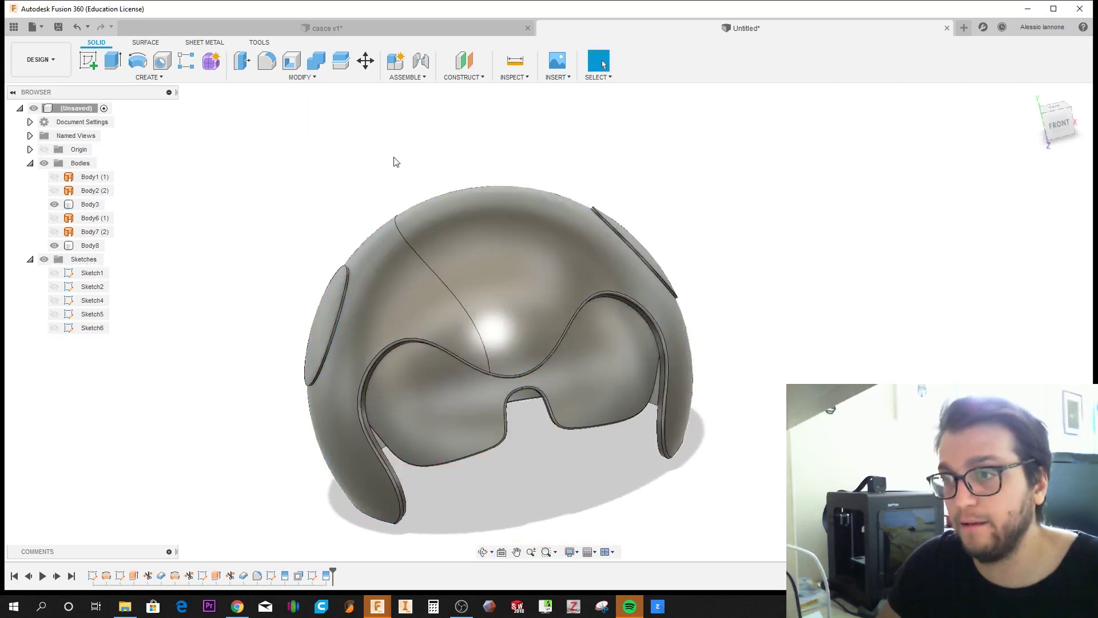
Step: Split the outer dome face a second time with Body3 as the splitting tool
right_click(392, 150)
left_click(394, 115)
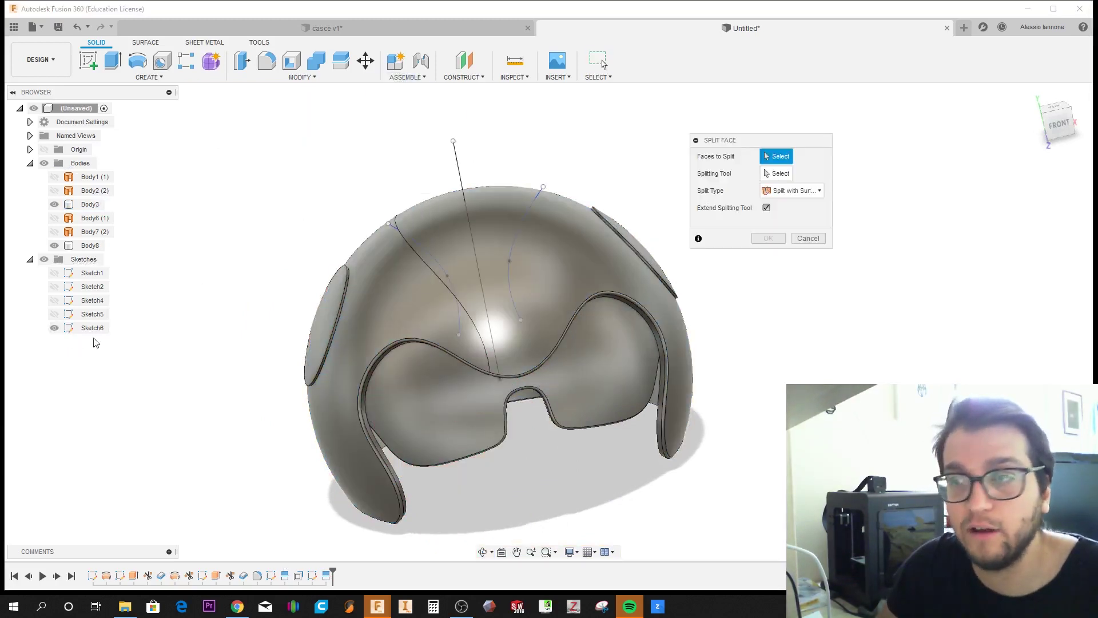
left_click(550, 244)
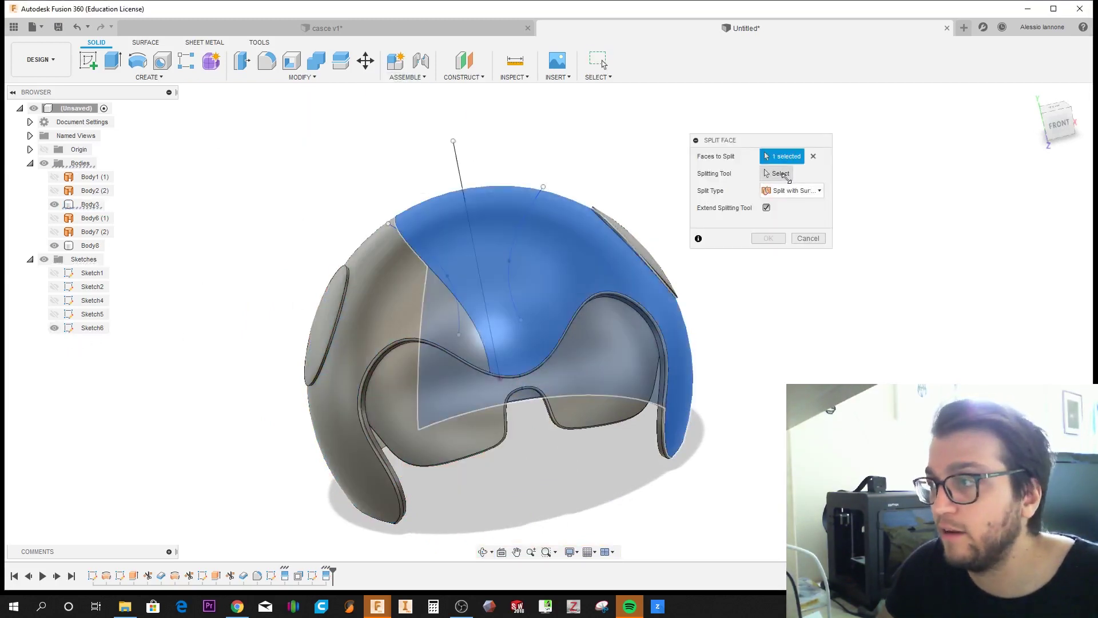
left_click(781, 174)
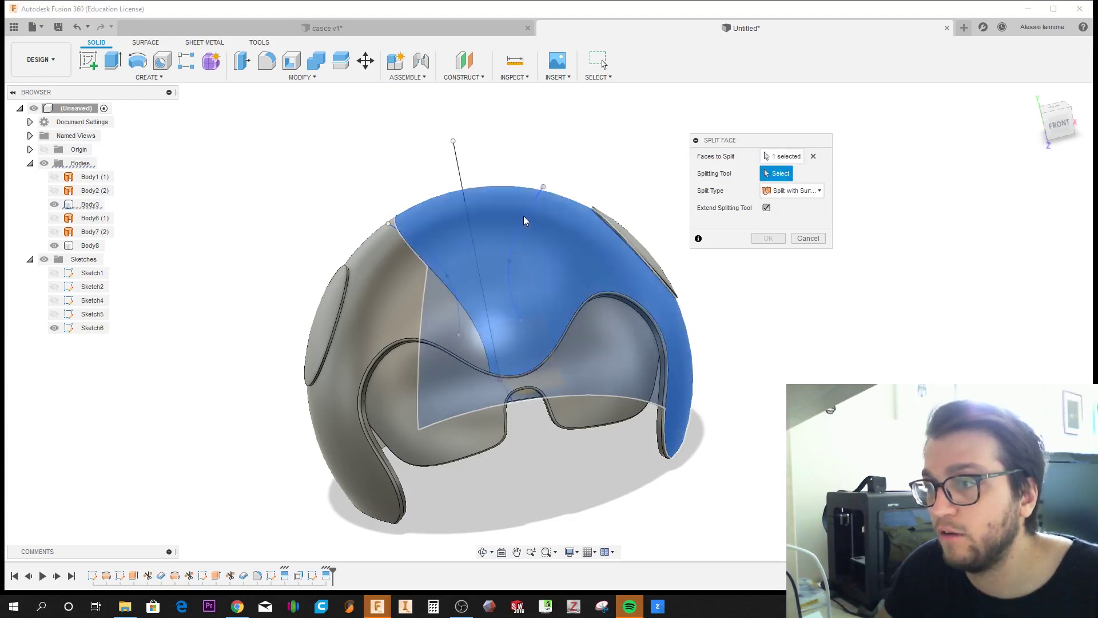
left_click(523, 215)
middle_click_drag(536, 266, 497, 269, "shift")
key("Return")
Step: Hide all sketches, select the split crest face on top of the dome, and start Offset Face
left_click(44, 259)
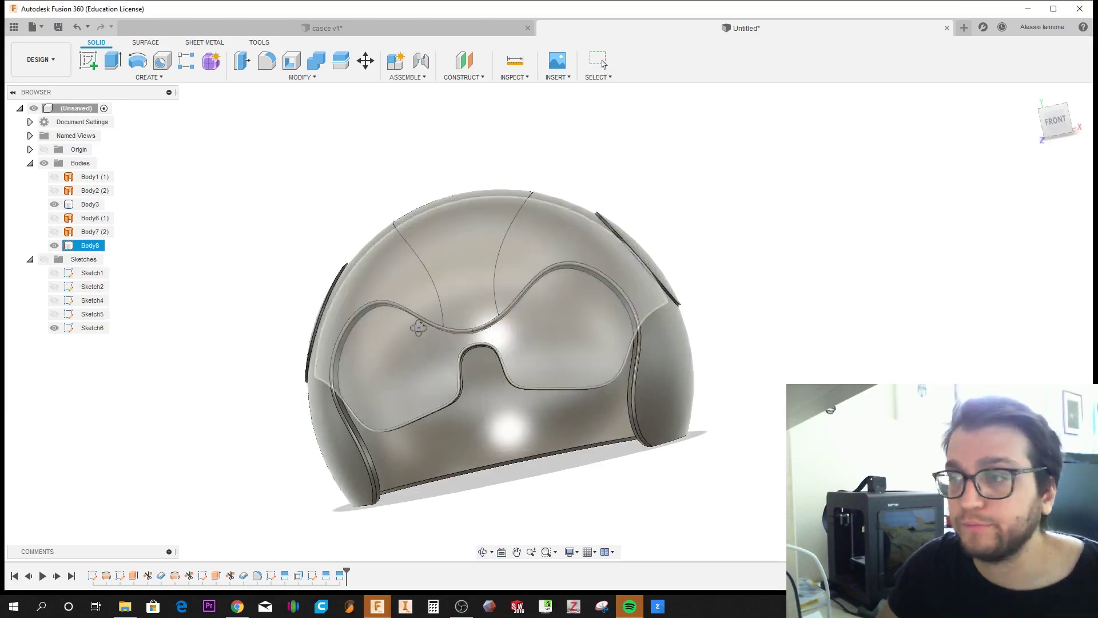
middle_click_drag(438, 342, 561, 258, "shift")
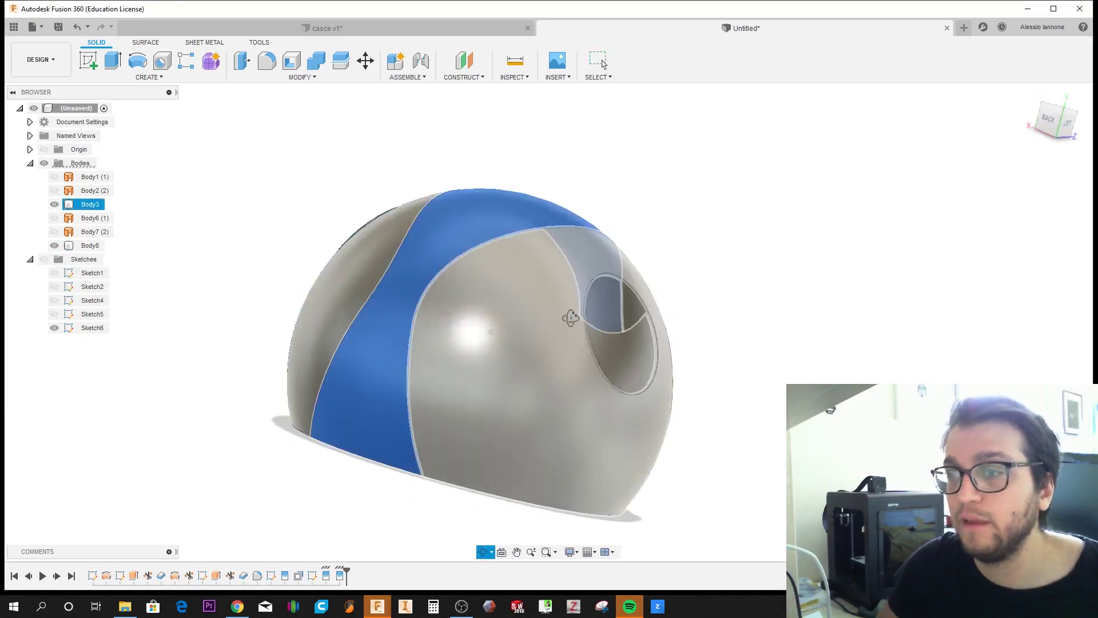
mouse_move(390, 413)
middle_mouse_down("shift")
mouse_move(392, 439)
mouse_move(449, 419)
mouse_move(547, 352)
middle_mouse_up("shift")
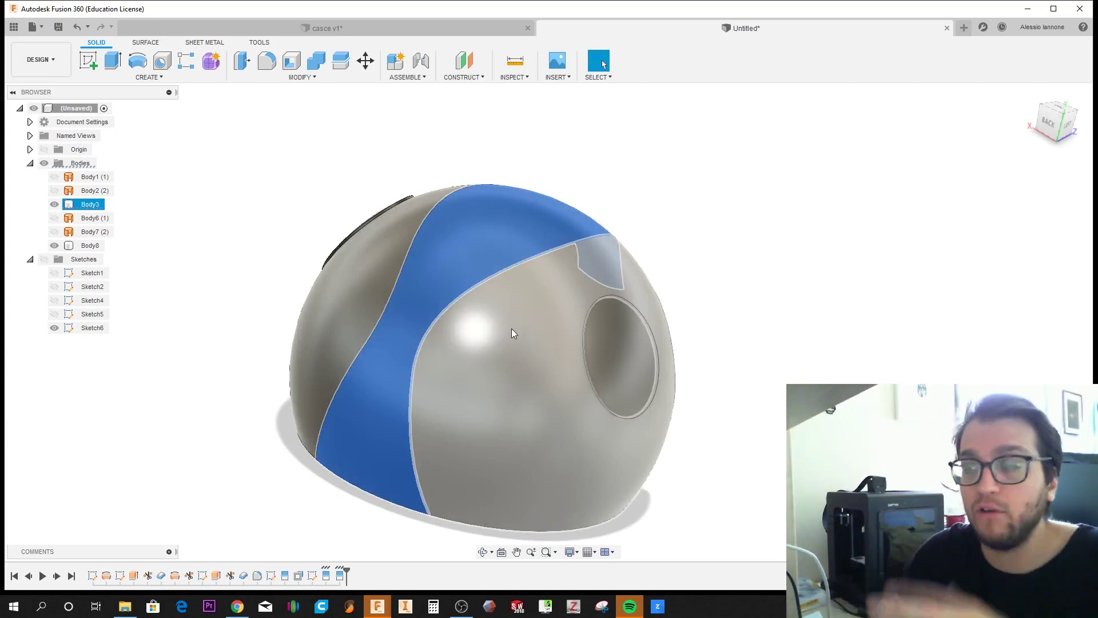
left_click(490, 379)
mouse_move(490, 379)
middle_mouse_down("shift")
mouse_move(421, 356)
mouse_move(549, 214)
middle_mouse_up("shift")
left_click(549, 220)
key("q")
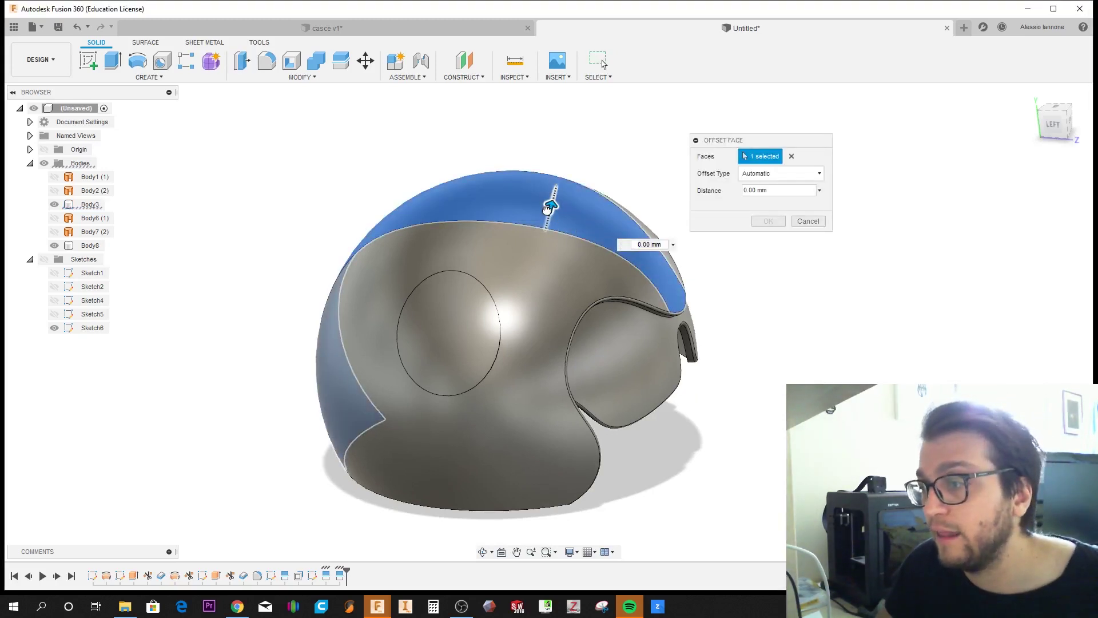
Step: Offset the crest face outward to 3.011 mm and confirm it
left_click_drag(547, 210, 548, 209)
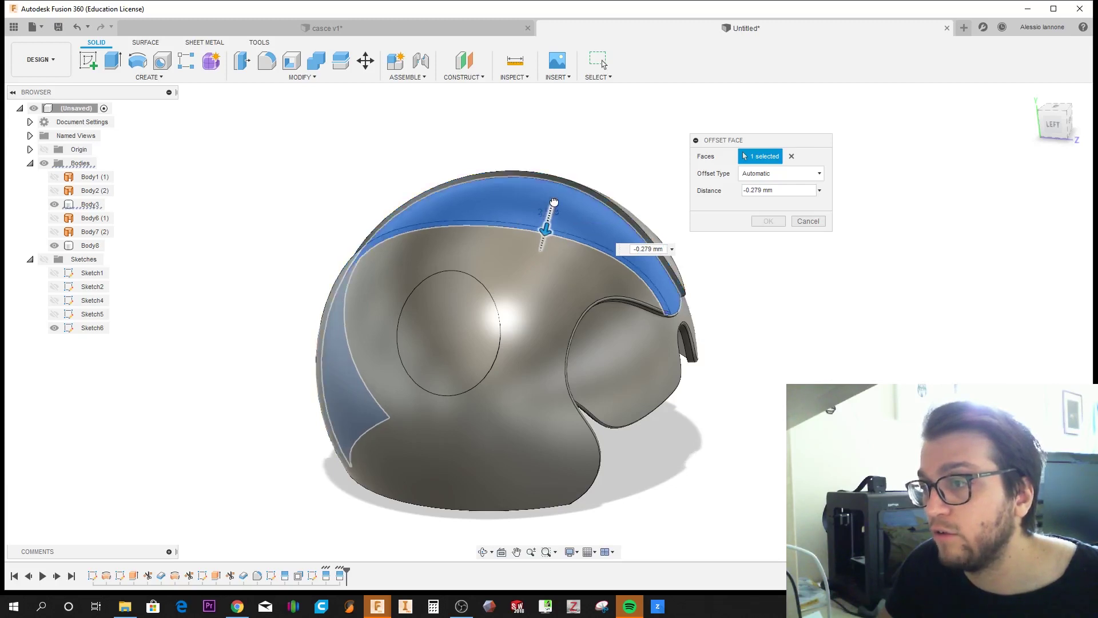
left_click_drag(554, 202, 552, 188)
middle_click_drag(572, 228, 796, 241, "shift")
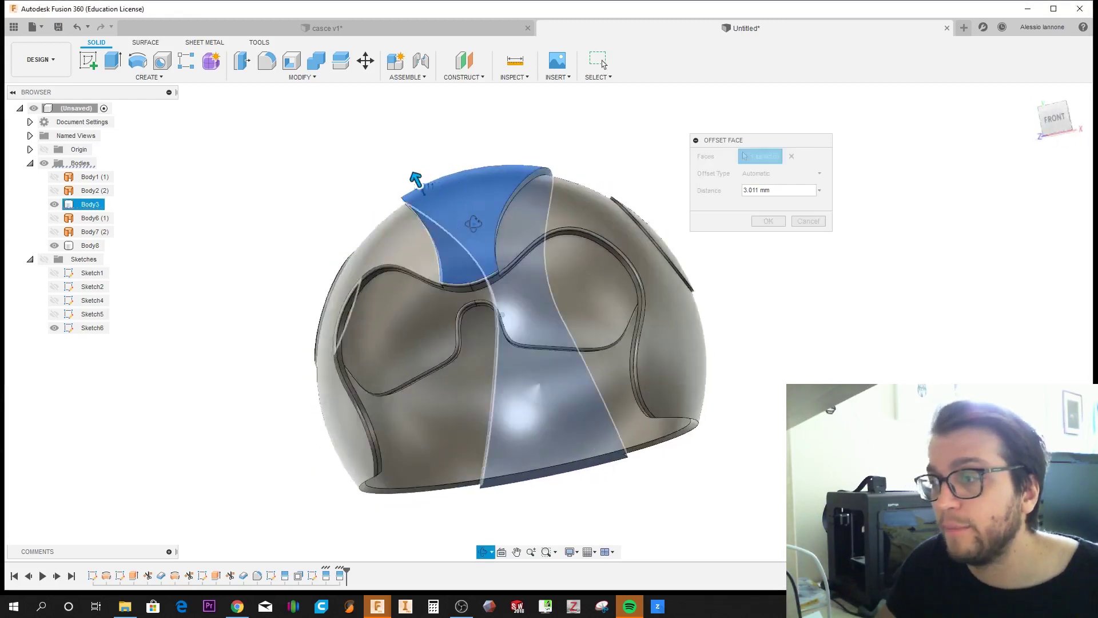
left_click(768, 221)
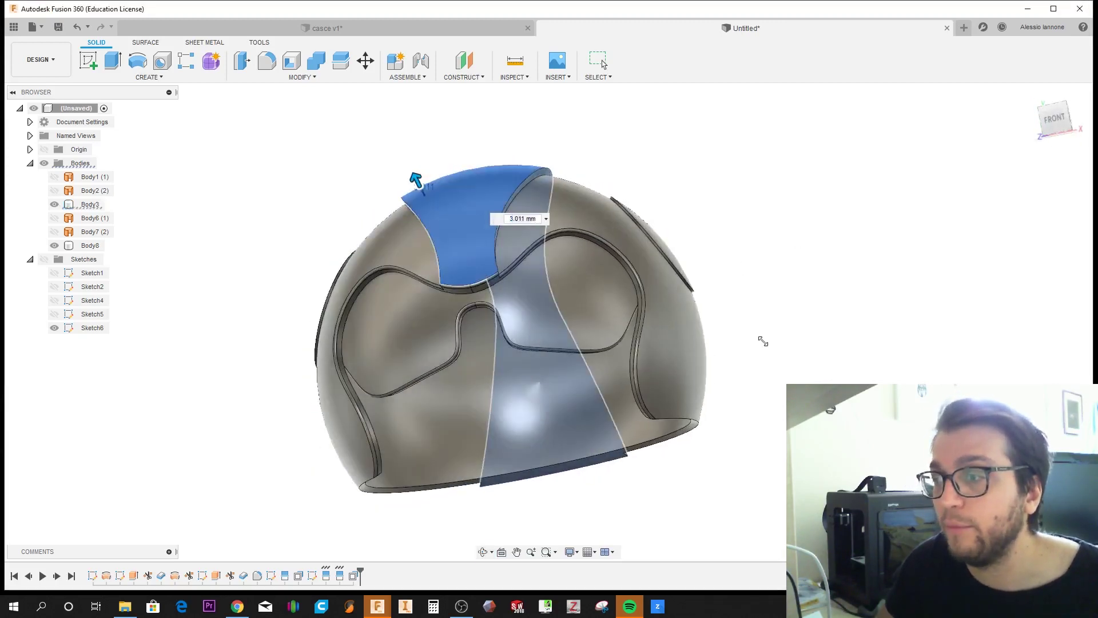
mouse_move(769, 397)
middle_mouse_down("shift")
mouse_move(850, 379)
mouse_move(784, 393)
middle_mouse_up("shift")
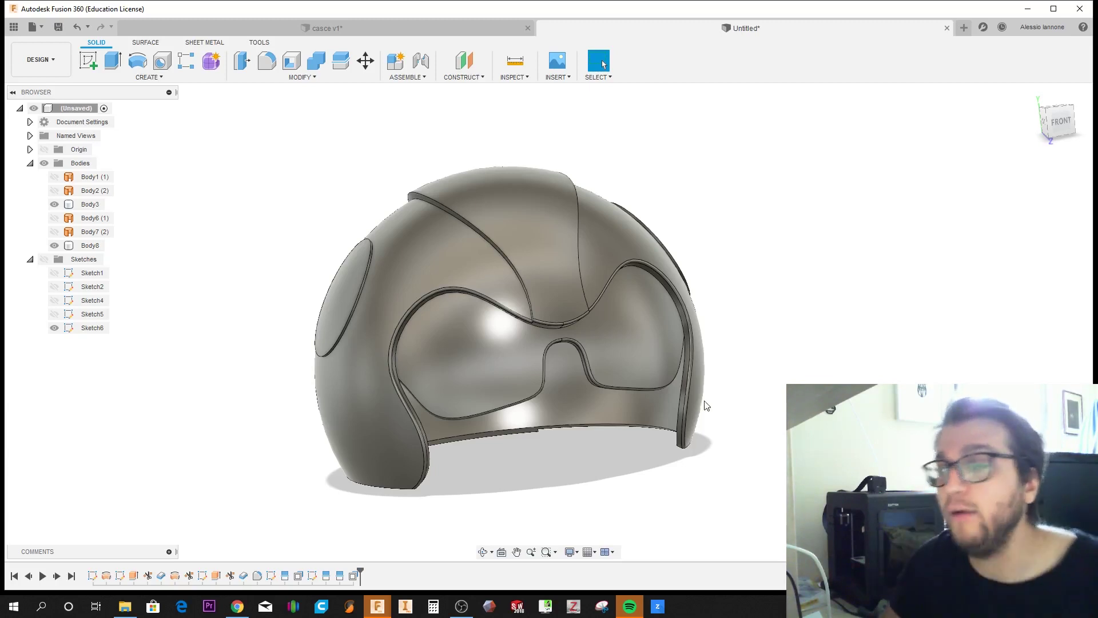
mouse_move(706, 405)
middle_mouse_down("shift")
mouse_move(674, 385)
mouse_move(644, 400)
mouse_move(701, 402)
middle_mouse_up("shift")
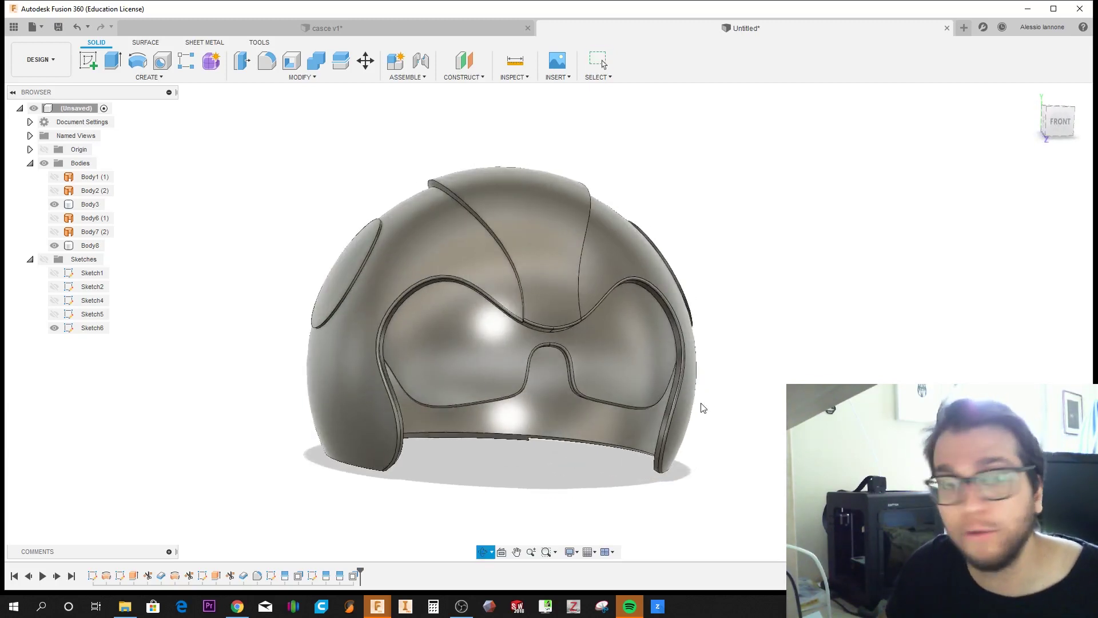
left_click(701, 403)
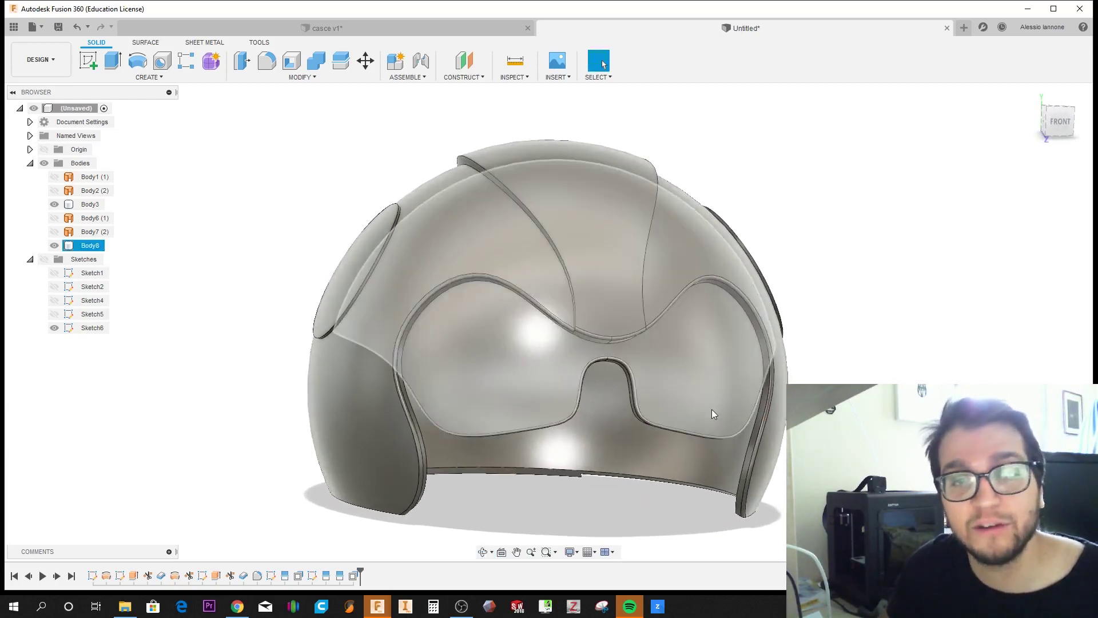